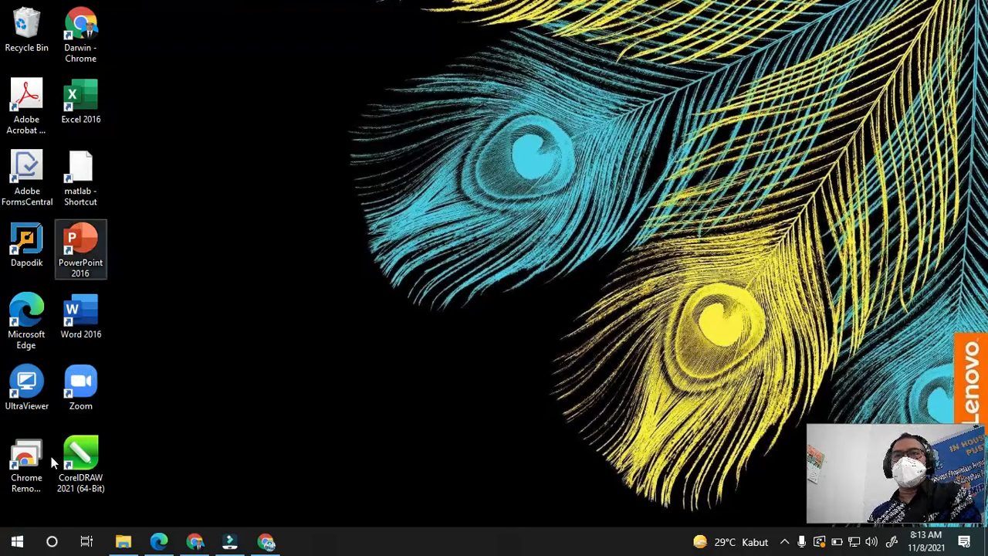
- Launch Word by searching 'word' in the Start menu and create a new blank document
{"action": "left_click", "coordinate": [17, 543]}
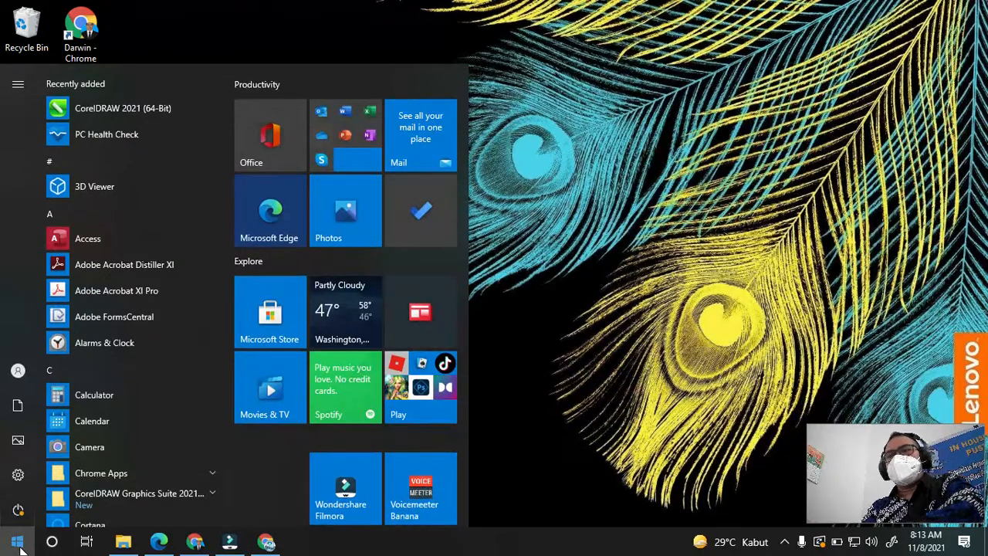
{"action": "type", "text": "word"}
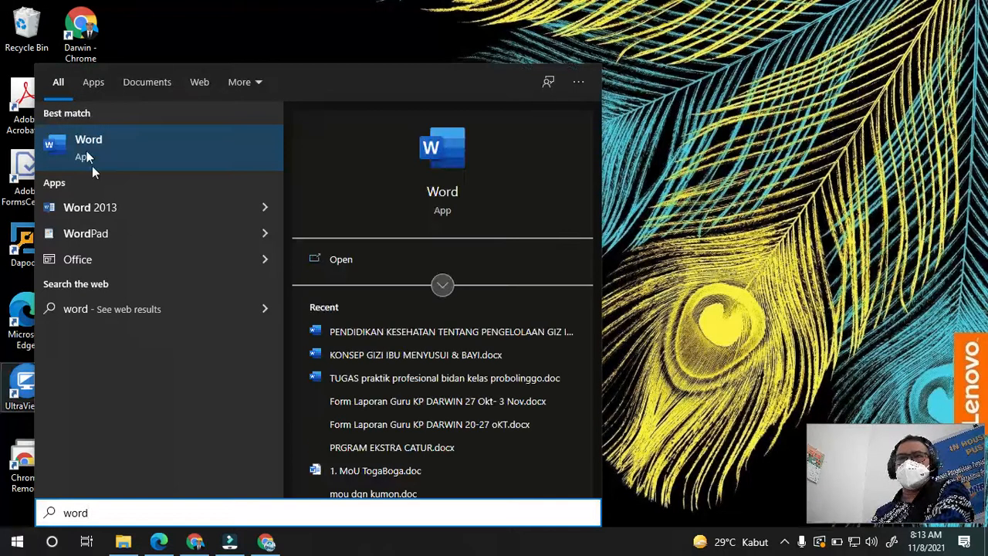
{"action": "left_click", "coordinate": [85, 147]}
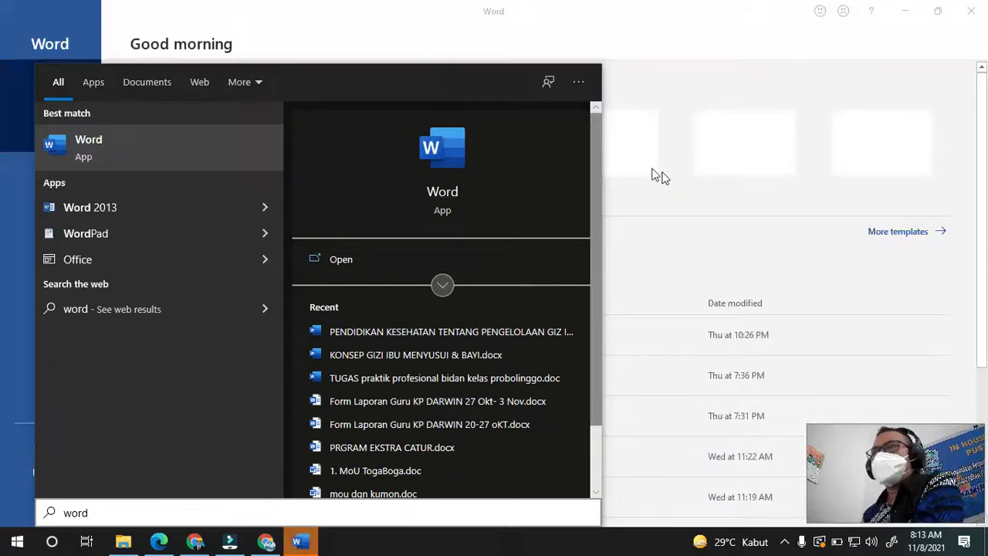
{"action": "left_click", "coordinate": [617, 17]}
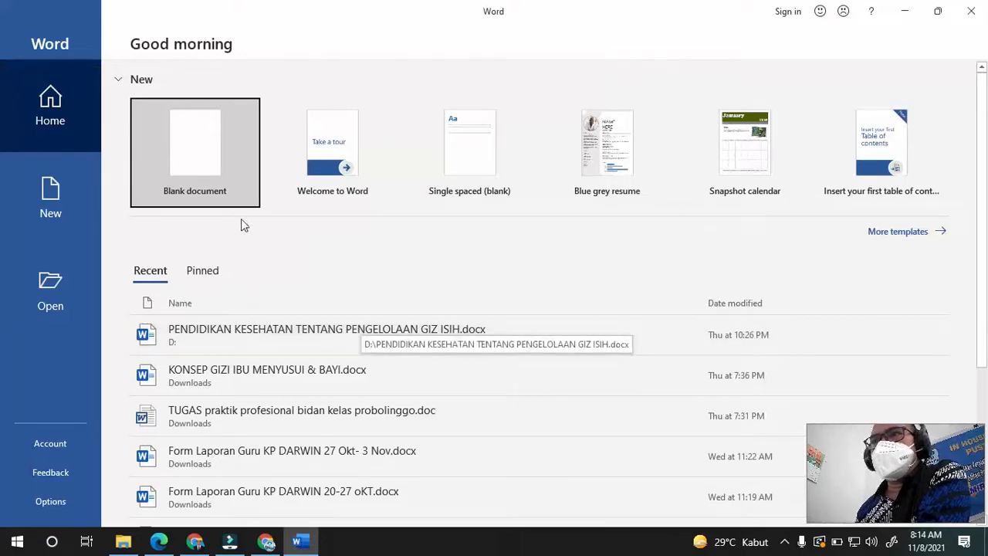
{"action": "left_click", "coordinate": [194, 160]}
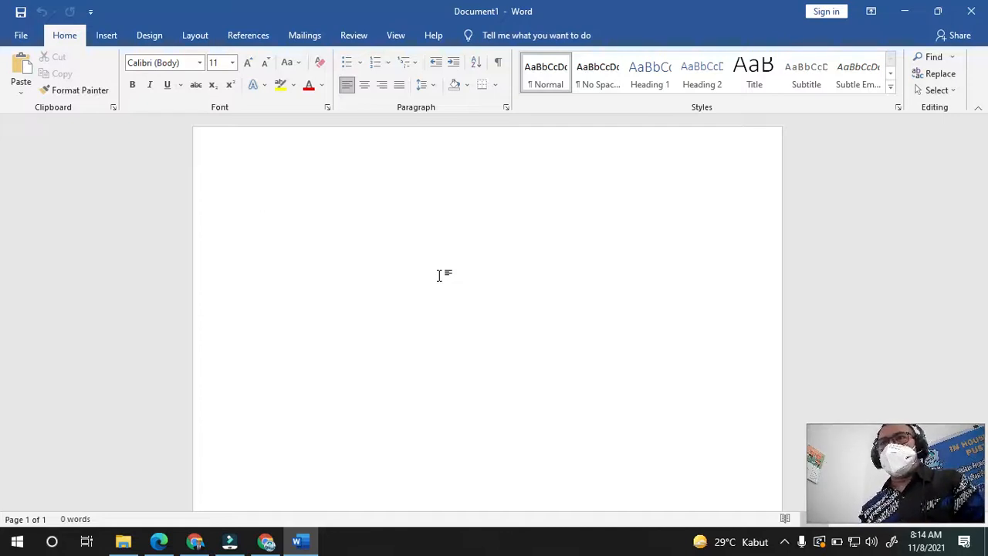
- Type the heading 'Biodata Diri' and a 'Nama :' line with the person's full name
{"action": "type", "text": "Bi"}
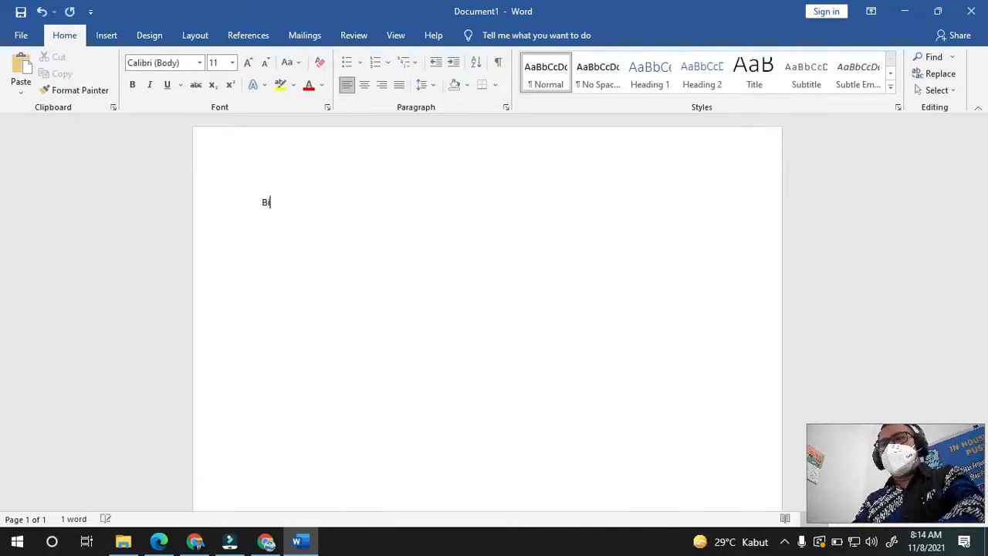
{"action": "type", "text": "oda"}
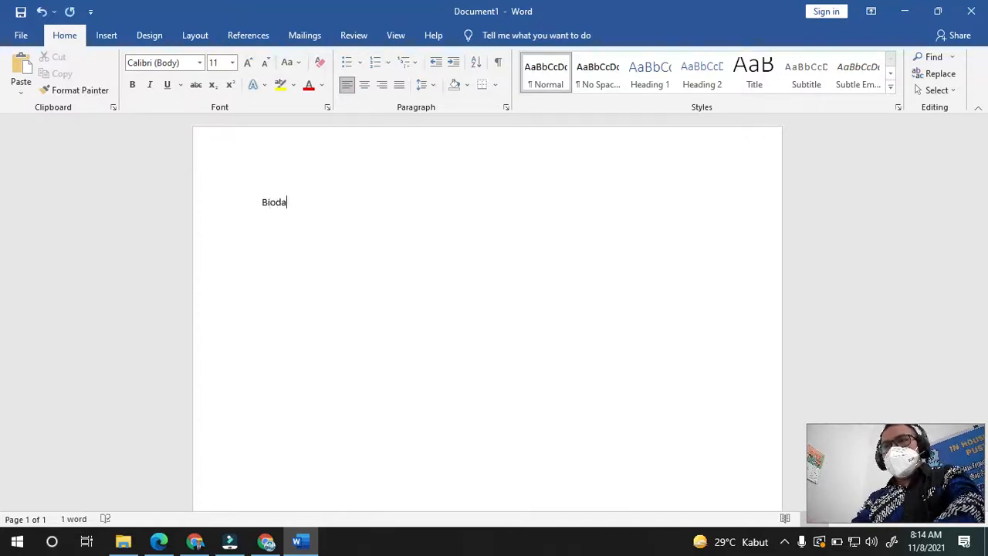
{"action": "type", "text": "ta Diri"}
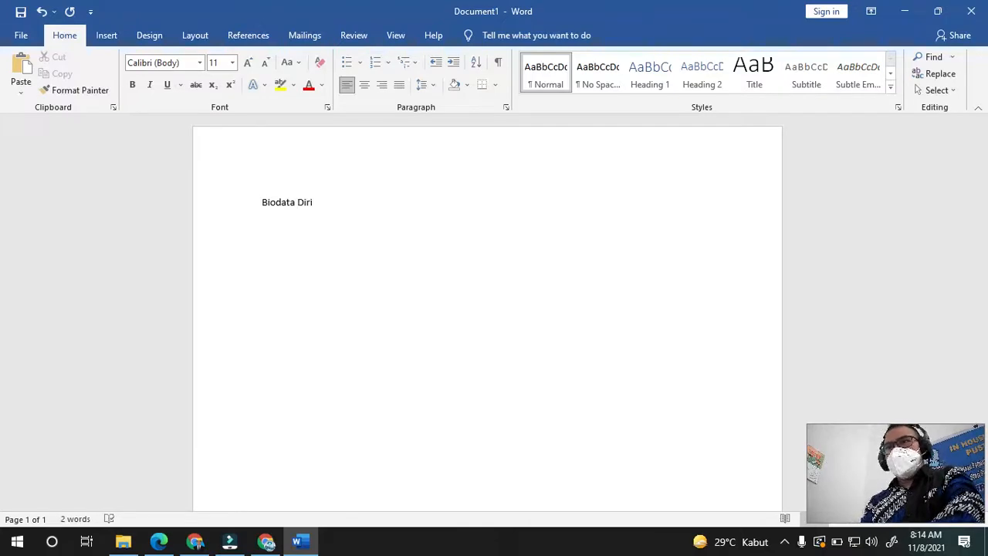
{"action": "key", "text": "Return"}
{"action": "type", "text": "NAma"}
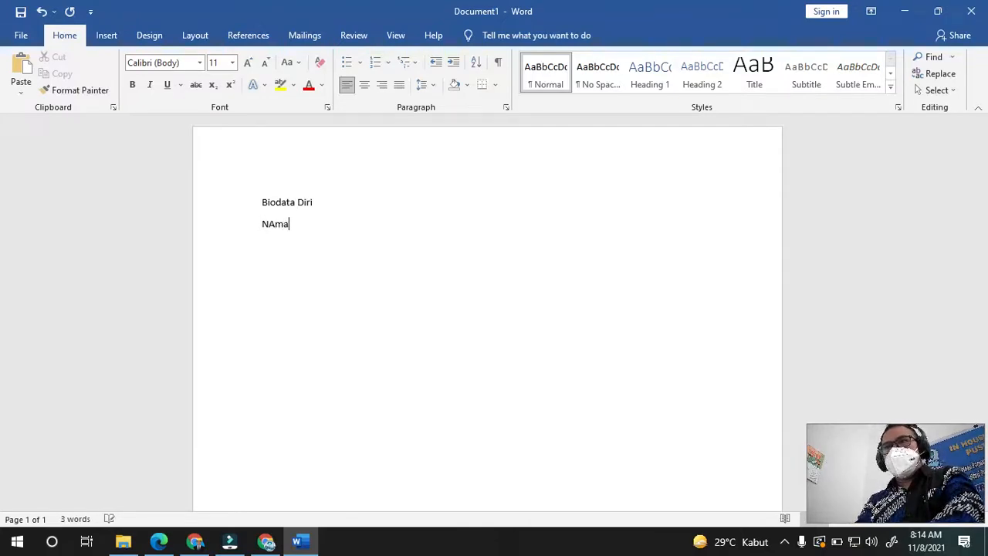
{"action": "key", "text": "BackSpace"}
{"action": "key", "text": "BackSpace"}
{"action": "key", "text": "BackSpace"}
{"action": "type", "text": "ama :"}
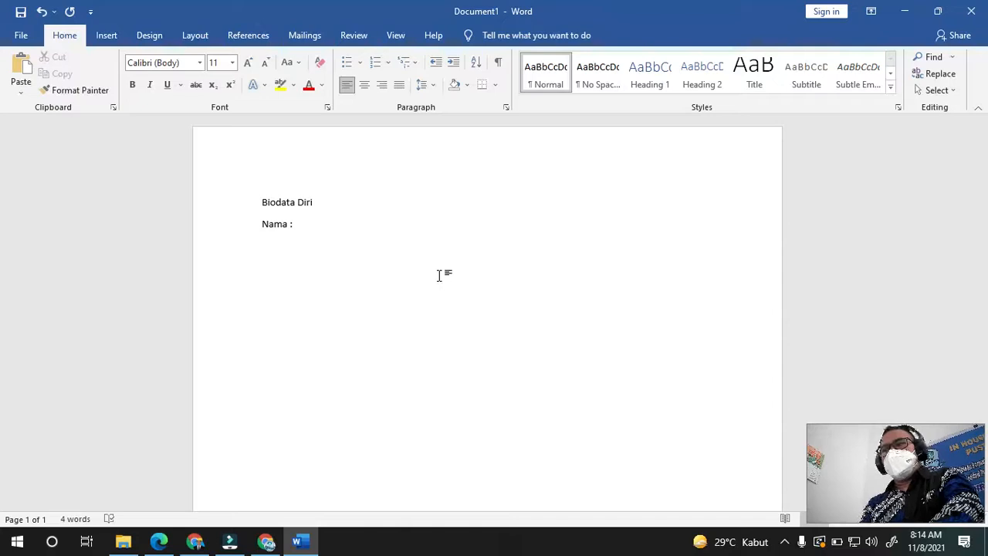
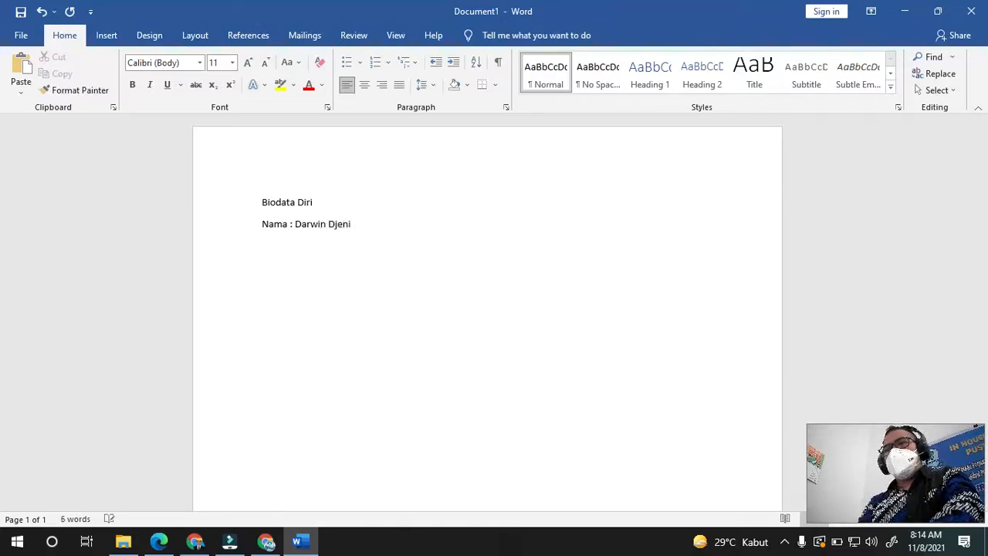
{"action": "key", "text": "Return"}
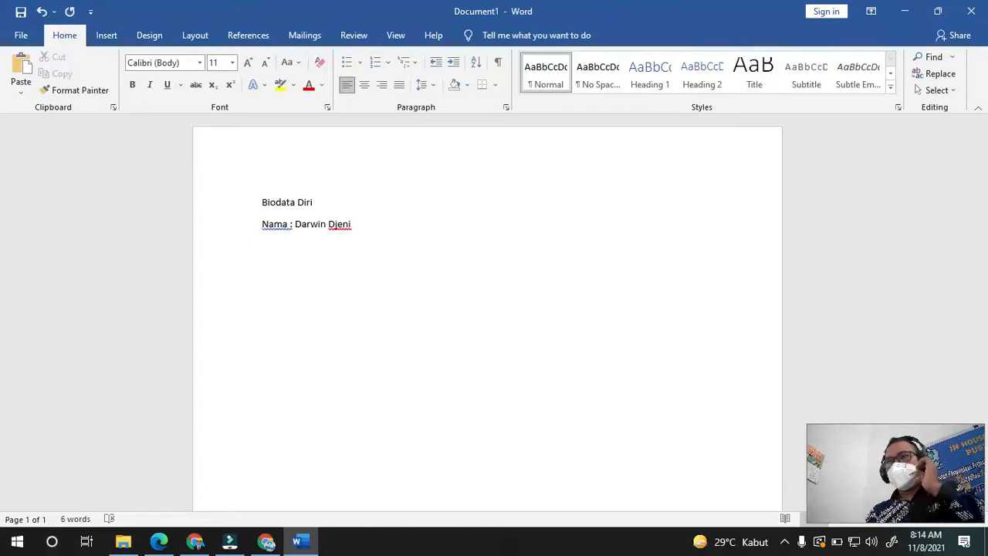
- Add the lines 'Tempat, Tanggal Lahir :', 'Hobi :' and 'Alamat :' below it
{"action": "type", "text": "Tempat"}
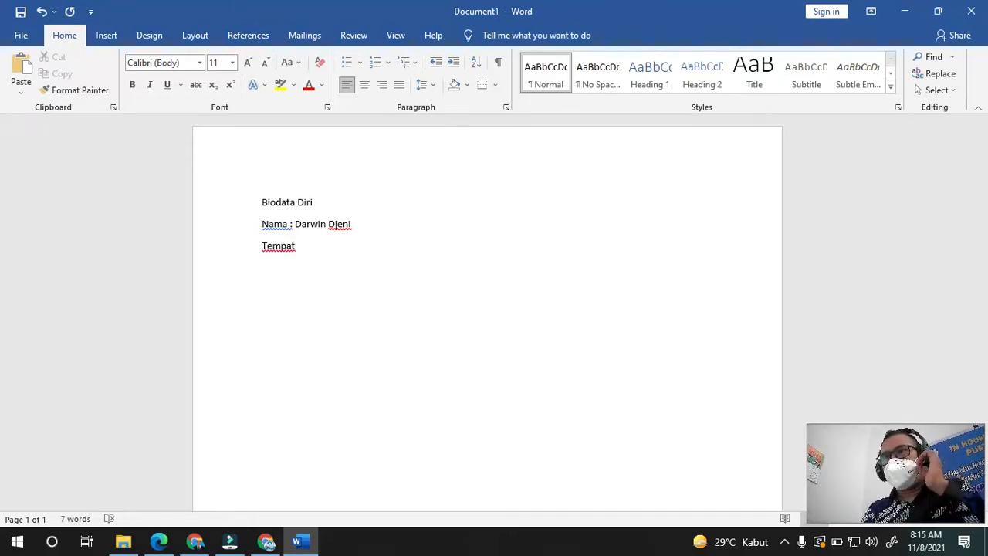
{"action": "type", "text": ", Tangga"}
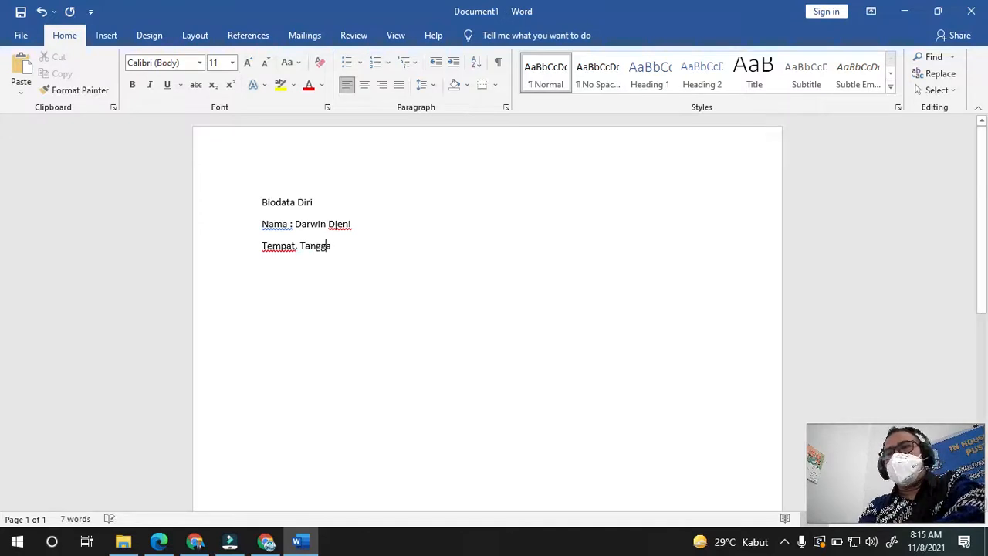
{"action": "type", "text": "l Lahir"}
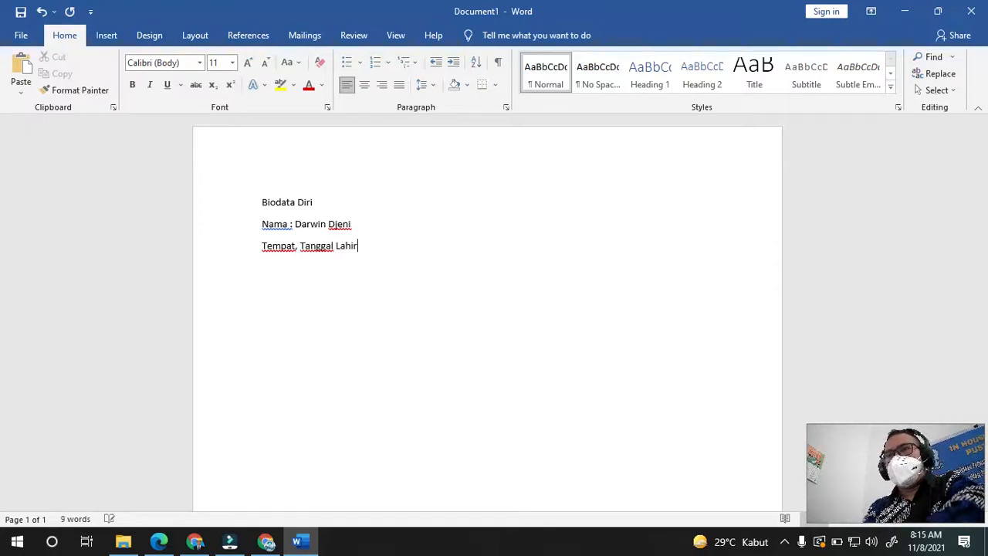
{"action": "type", "text": " :"}
{"action": "key", "text": "Return"}
{"action": "type", "text": "Hobb"}
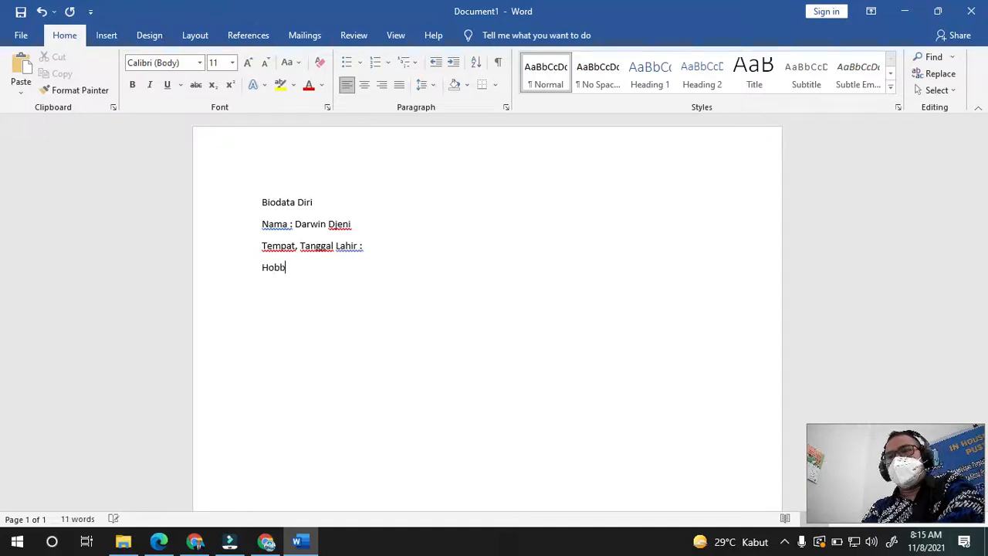
{"action": "key", "text": "BackSpace"}
{"action": "key", "text": "BackSpace"}
{"action": "type", "text": "bi :"}
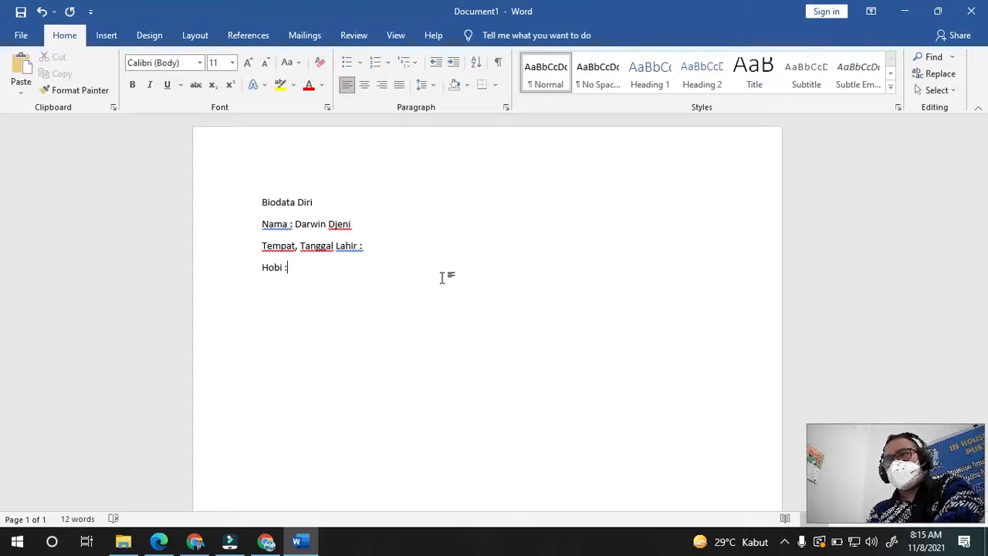
{"action": "key", "text": "Return"}
{"action": "type", "text": "Ala"}
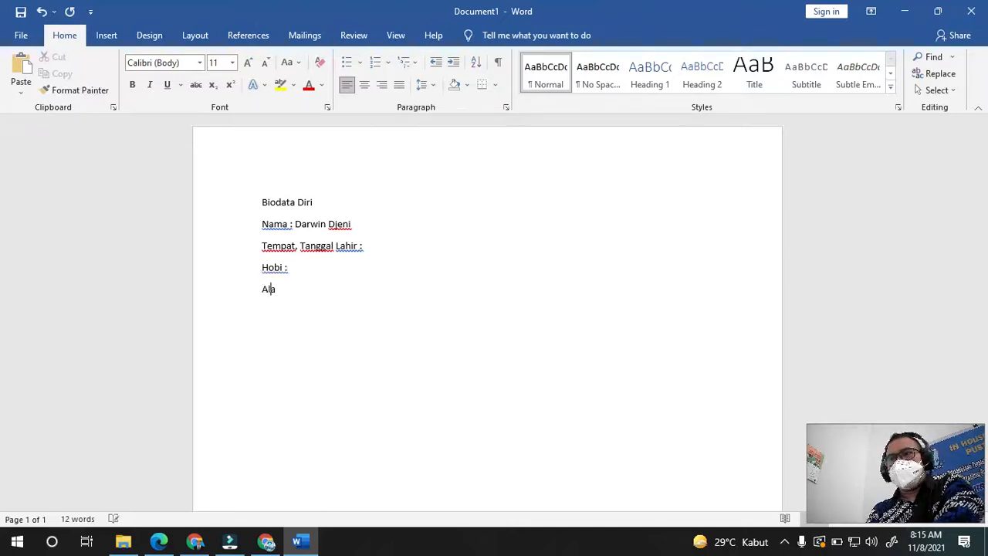
{"action": "type", "text": "mat "}
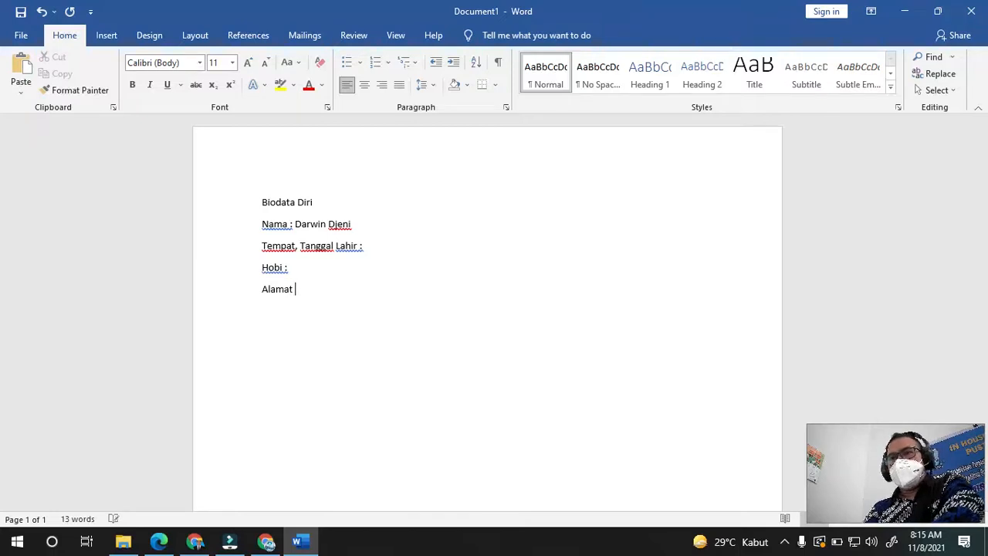
{"action": "type", "text": ":"}
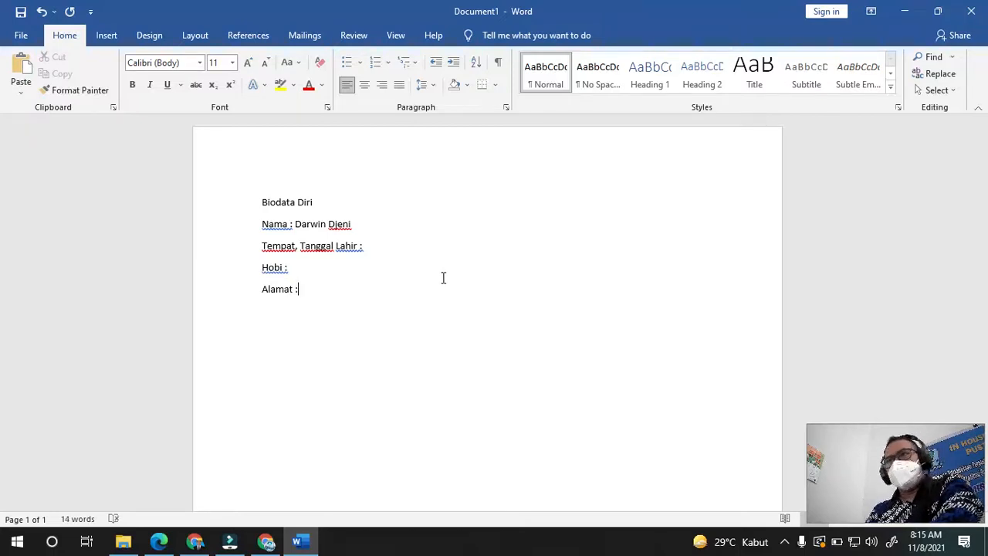
- Fill Hobi with 'Menggunakan Teknologi' and Alamat with 'Probolinggo'
{"action": "left_click", "coordinate": [317, 265]}
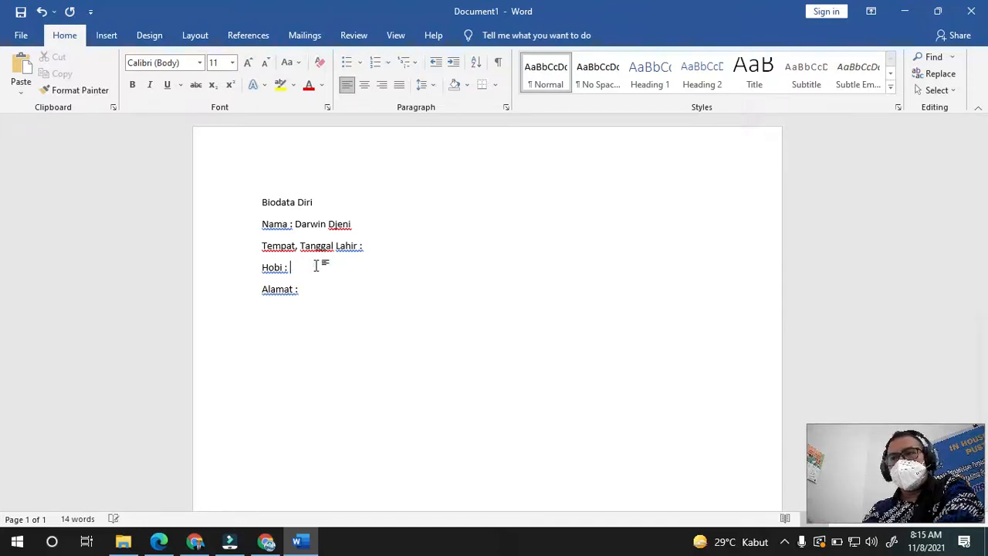
{"action": "type", "text": "Ber"}
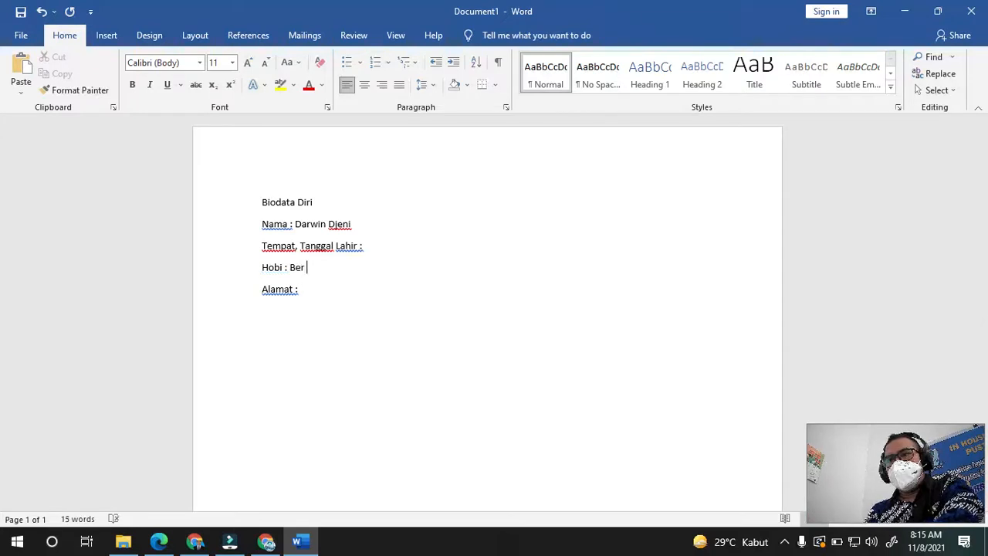
{"action": "key", "text": "BackSpace"}
{"action": "key", "text": "BackSpace"}
{"action": "key", "text": "BackSpace"}
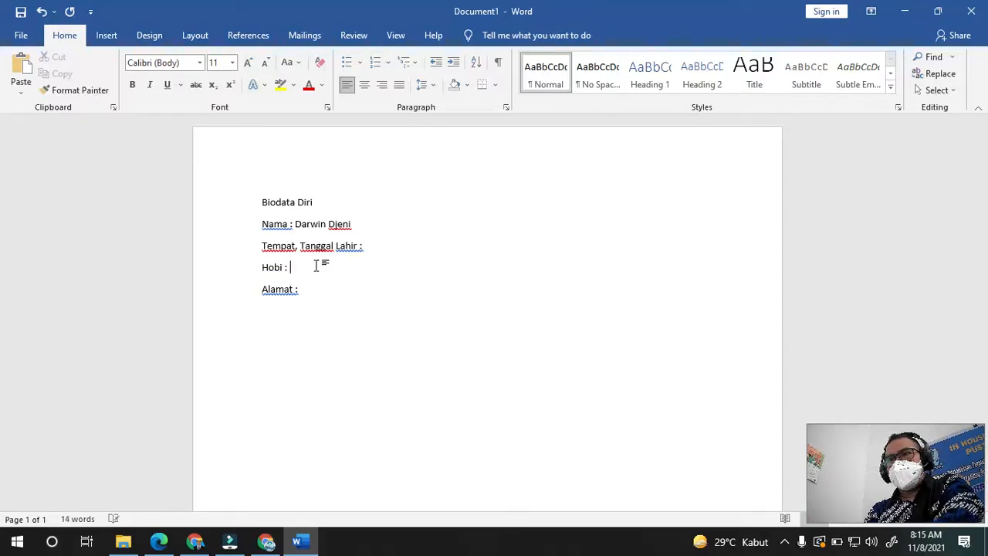
{"action": "type", "text": "Menggunaka"}
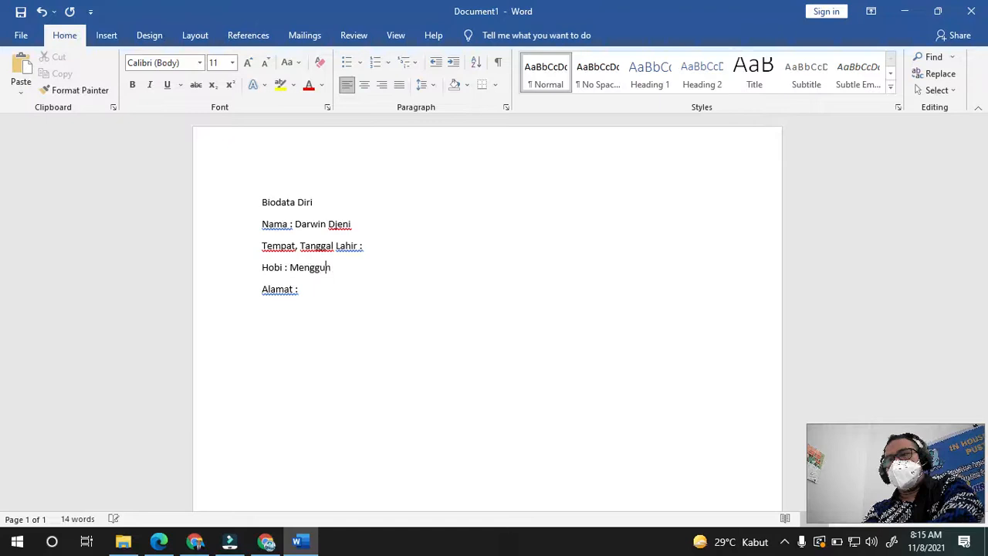
{"action": "type", "text": "n T"}
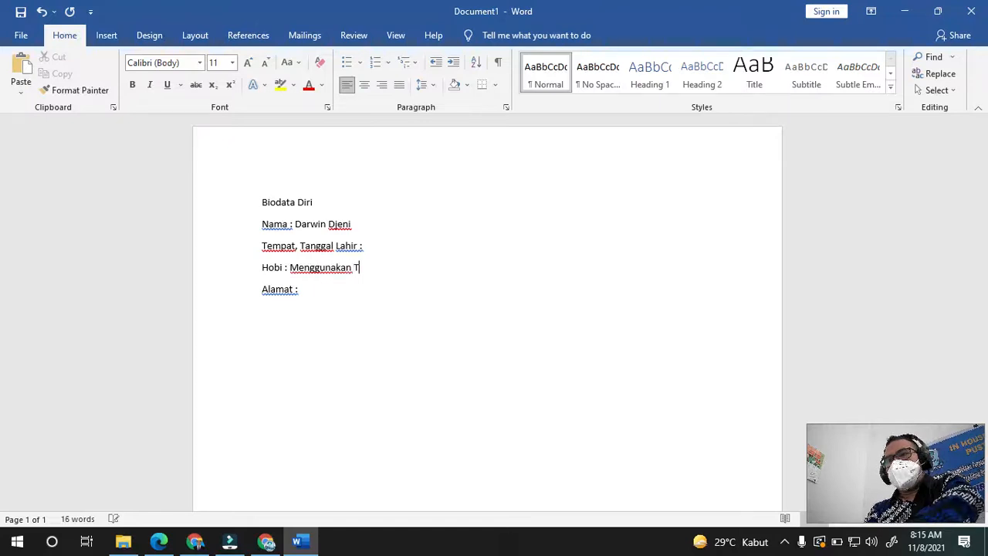
{"action": "type", "text": "eknolo"}
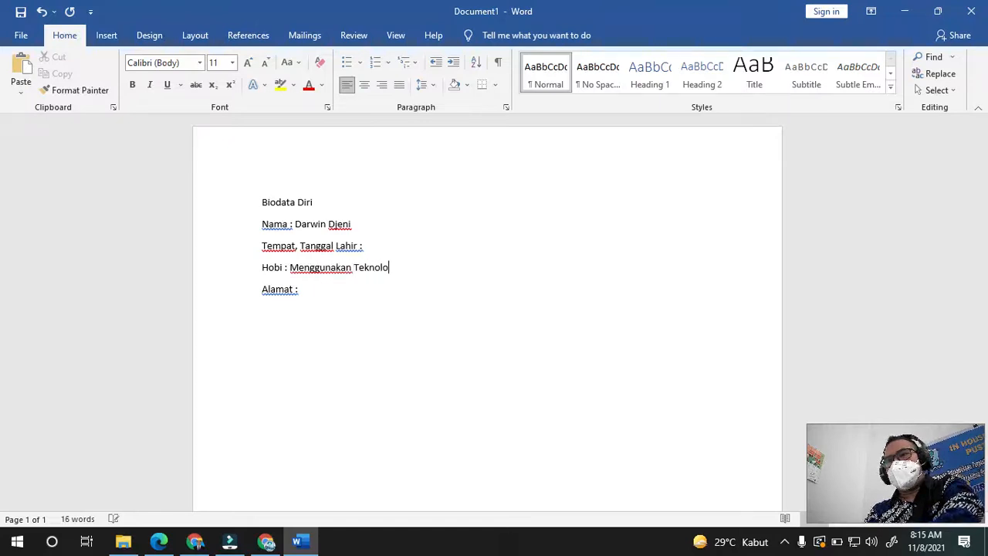
{"action": "type", "text": "gi"}
{"action": "key", "text": "Down"}
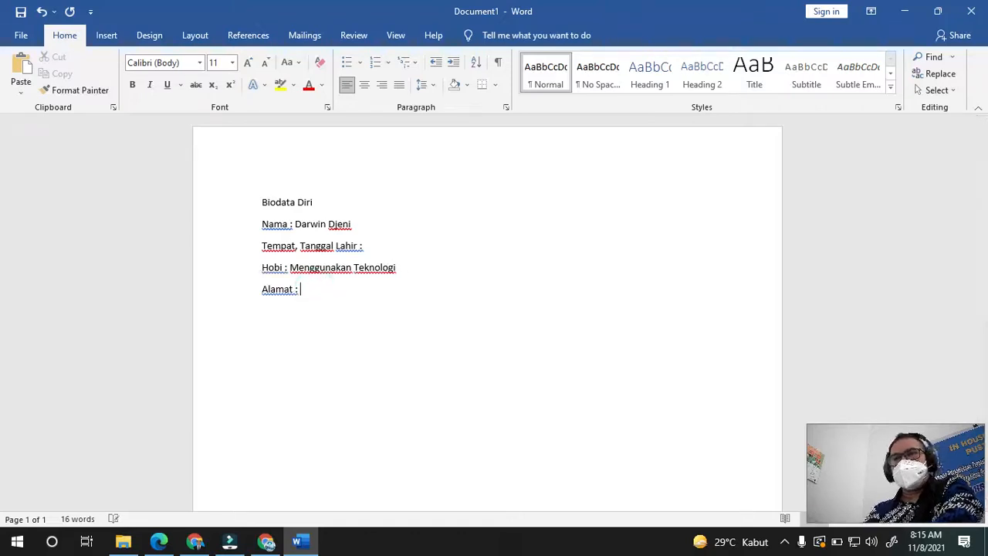
{"action": "type", "text": "Probolingg"}
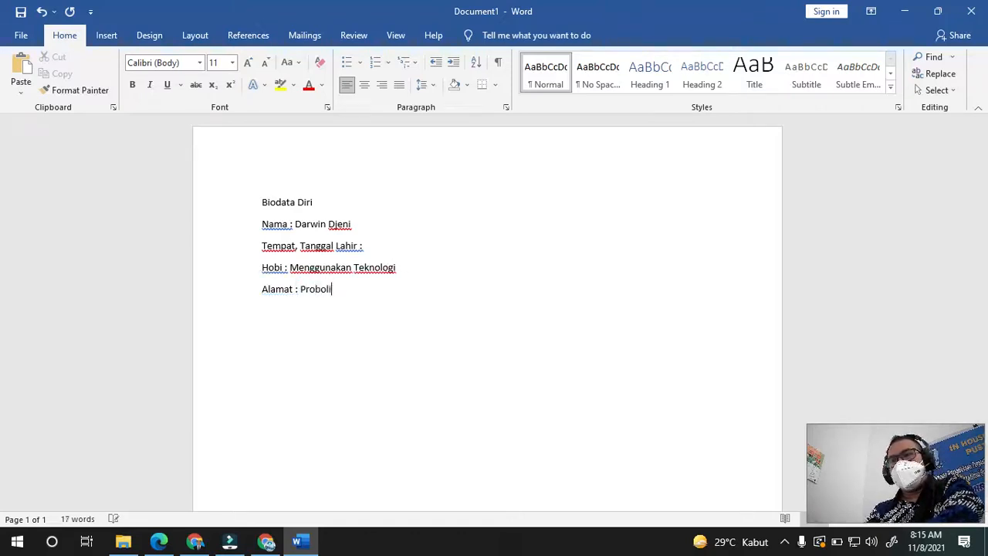
{"action": "type", "text": "o"}
{"action": "left_click", "coordinate": [442, 319]}
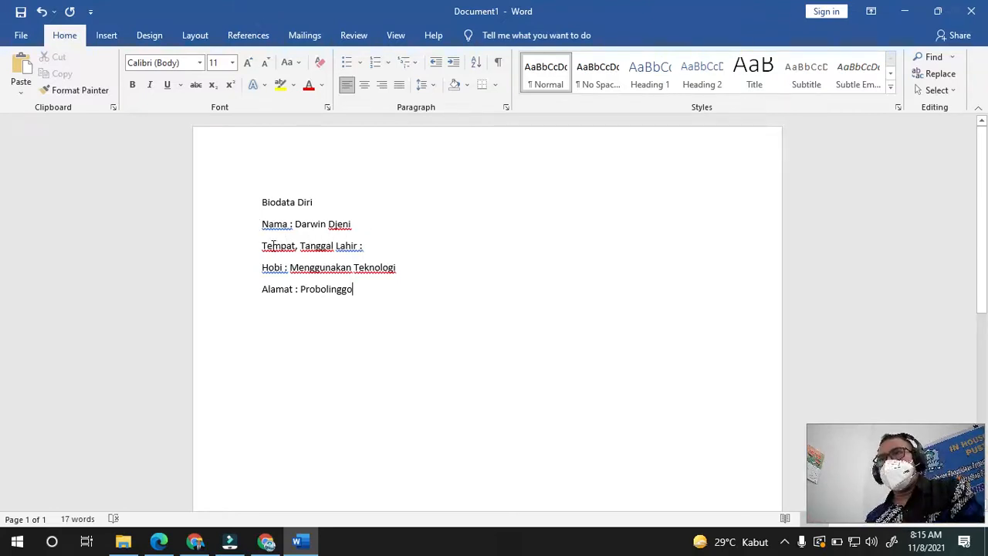
{"action": "left_click", "coordinate": [362, 226]}
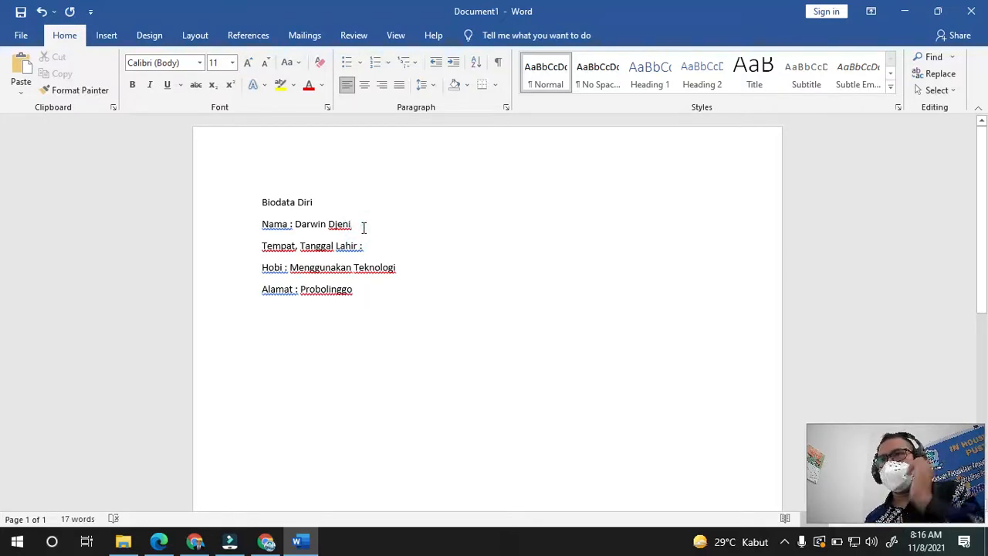
{"action": "key", "text": "Return"}
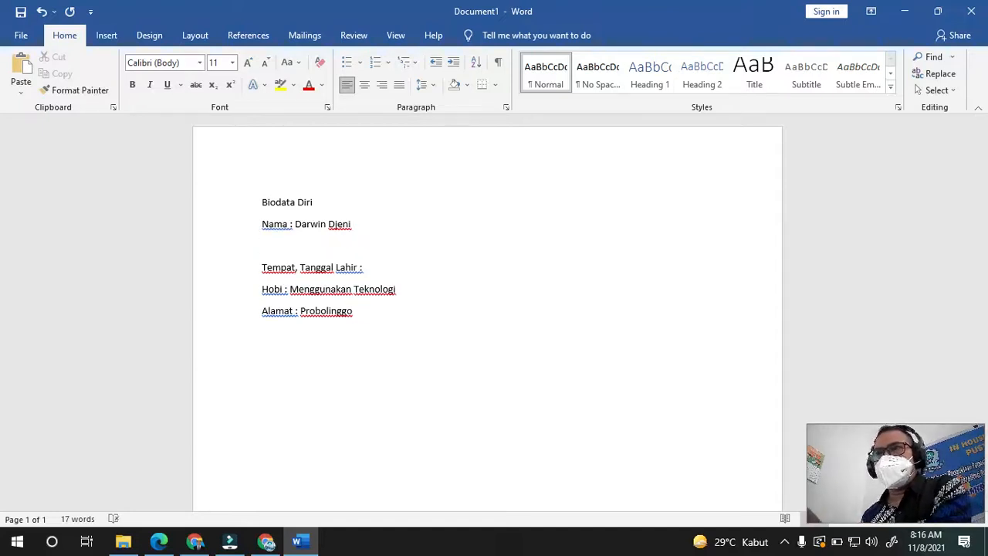
{"action": "key", "text": "BackSpace"}
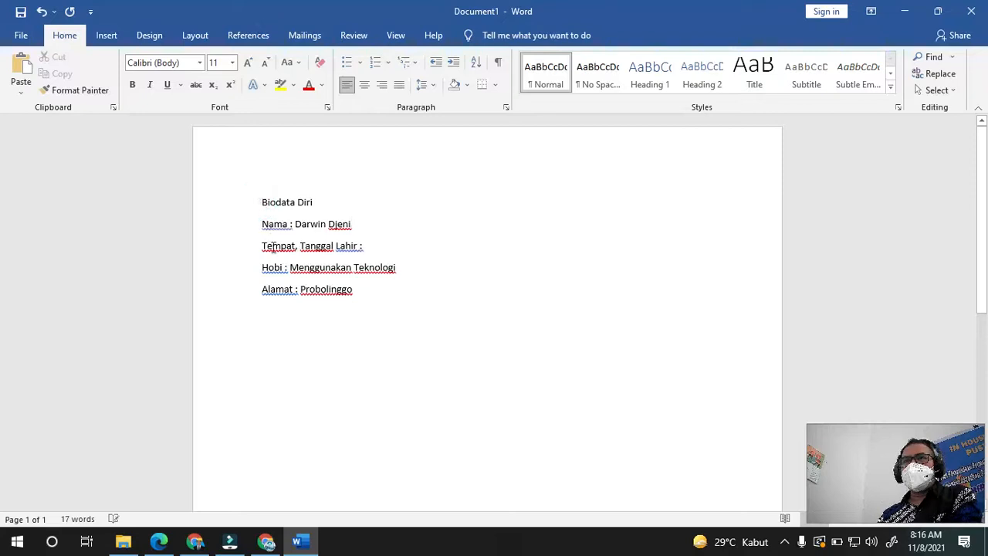
- Center the 'Biodata Diri' title on the page
{"action": "left_click", "coordinate": [368, 88]}
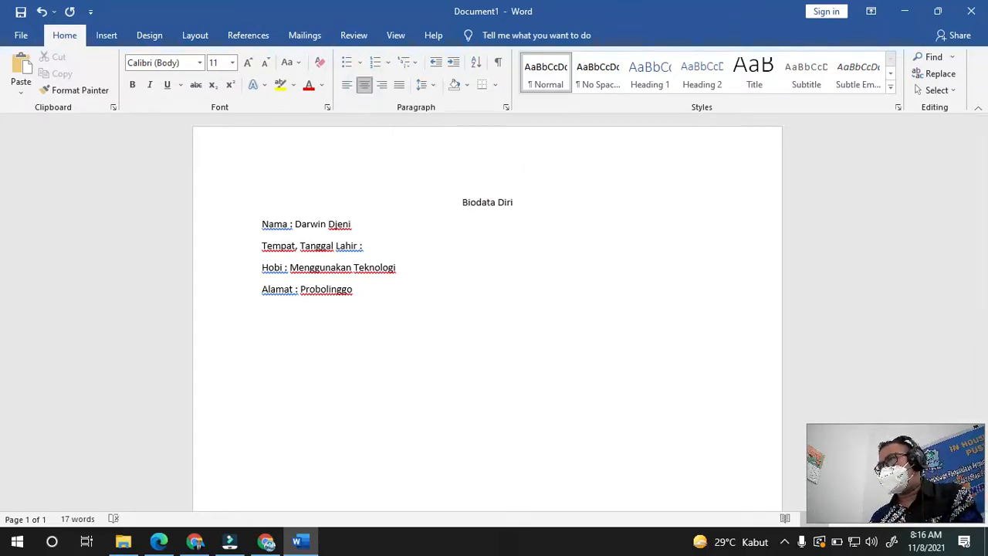
{"action": "key", "text": "alt+Tab"}
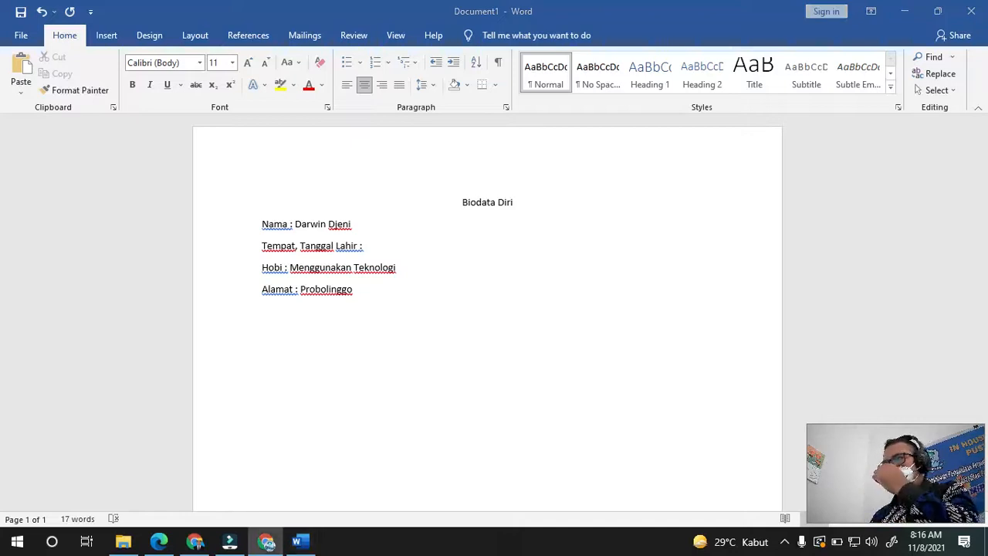
{"action": "key", "text": "alt+Tab"}
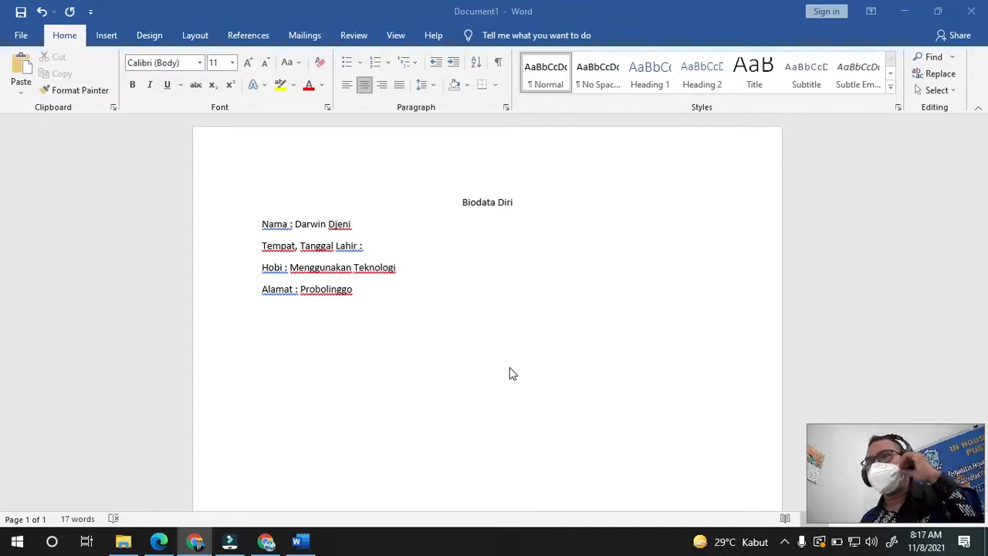
{"action": "left_click", "coordinate": [369, 289]}
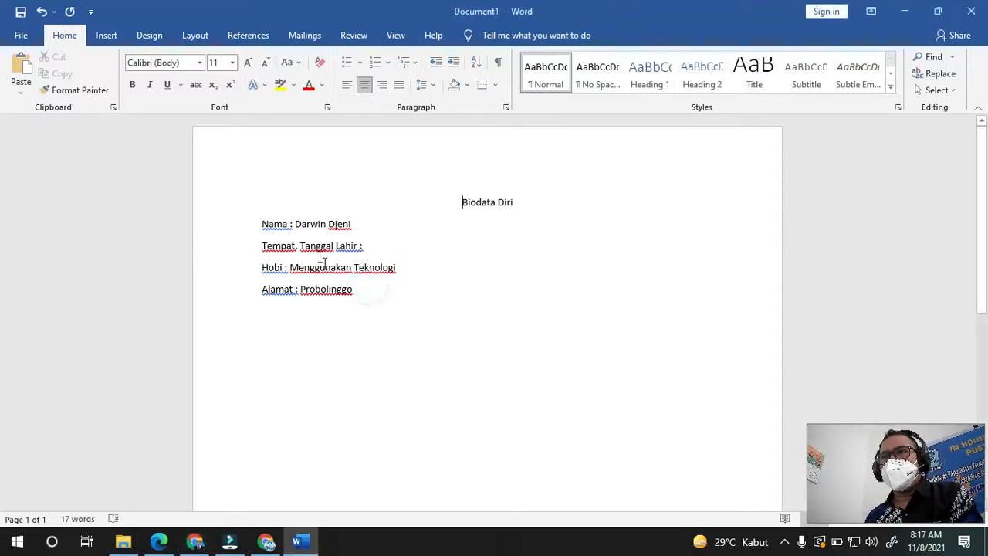
{"action": "left_click", "coordinate": [291, 224]}
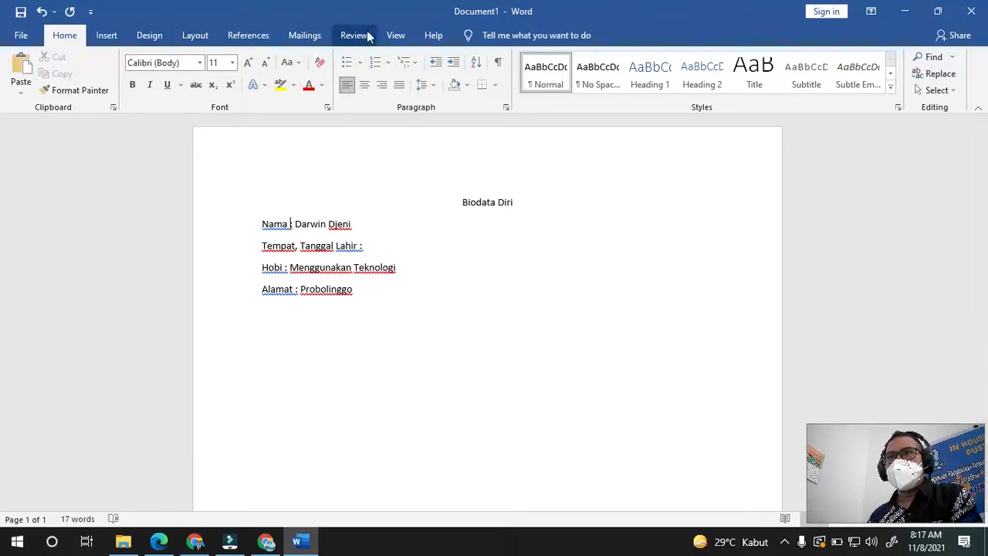
- Turn on the ruler from the View tab
{"action": "left_click", "coordinate": [394, 35]}
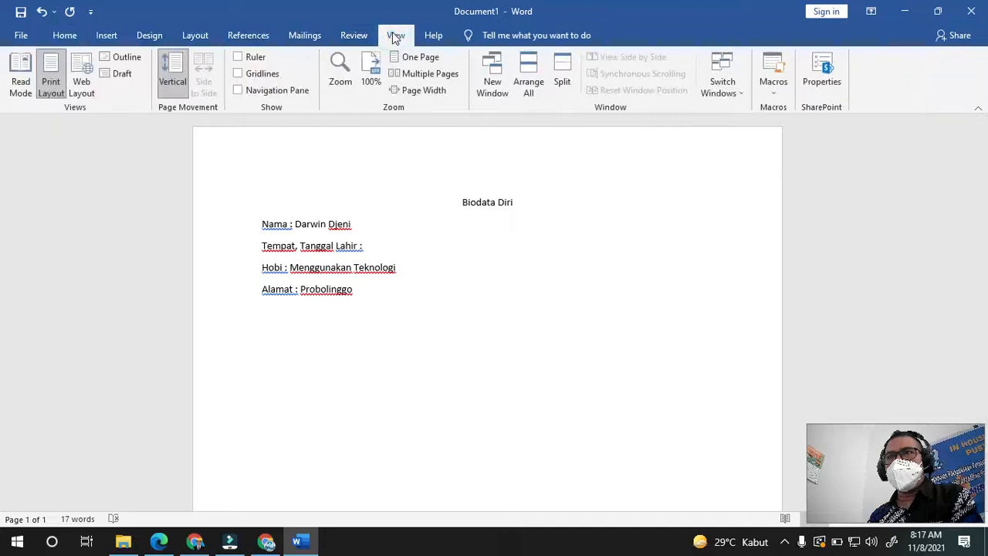
{"action": "left_click", "coordinate": [239, 58]}
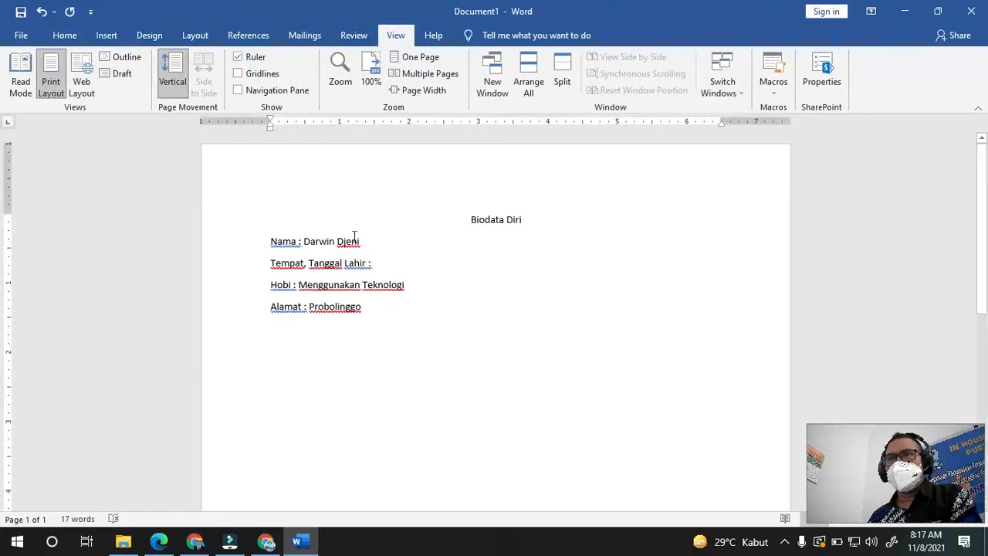
{"action": "left_click", "coordinate": [401, 256]}
{"action": "left_click", "coordinate": [67, 35]}
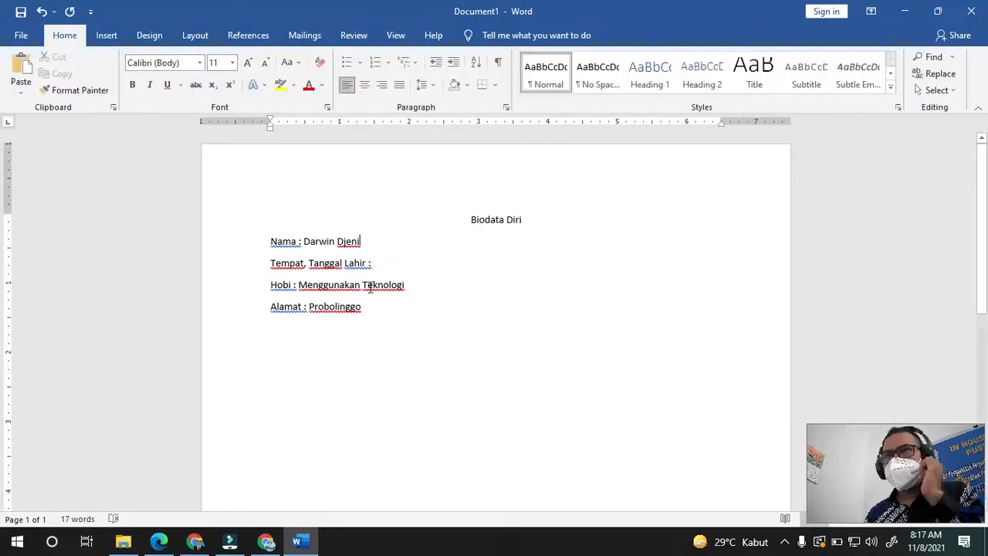
- Tab the Nama, Tempat Tanggal Lahir, Hobi and Alamat colons into one column at 1.5"
{"action": "left_click", "coordinate": [300, 246]}
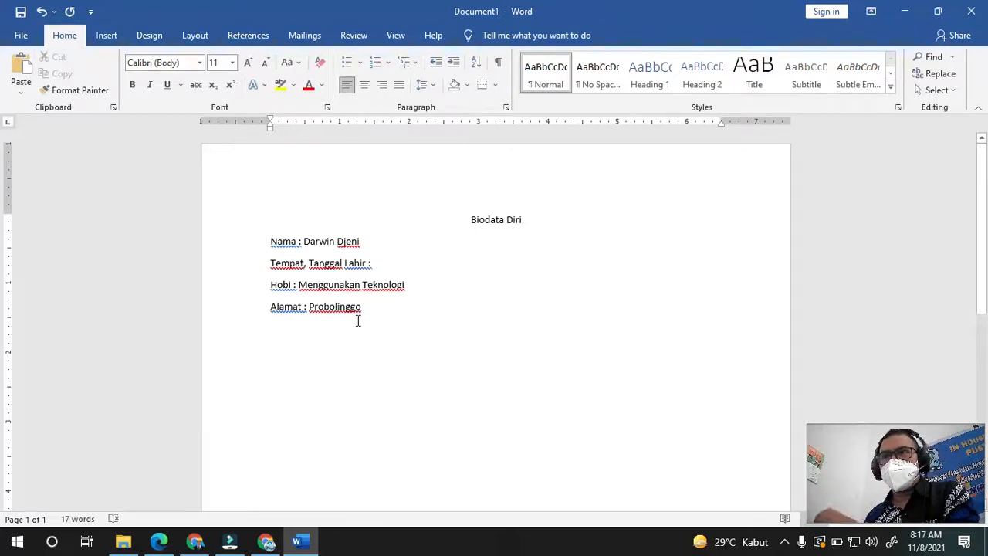
{"action": "key", "text": "Tab"}
{"action": "key", "text": "Tab"}
{"action": "key", "text": "Tab"}
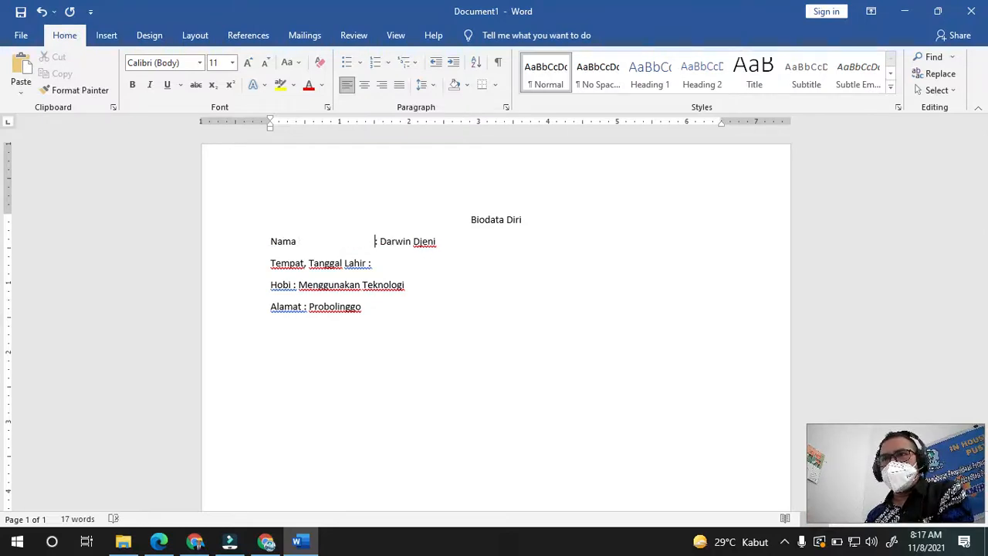
{"action": "left_click", "coordinate": [367, 263]}
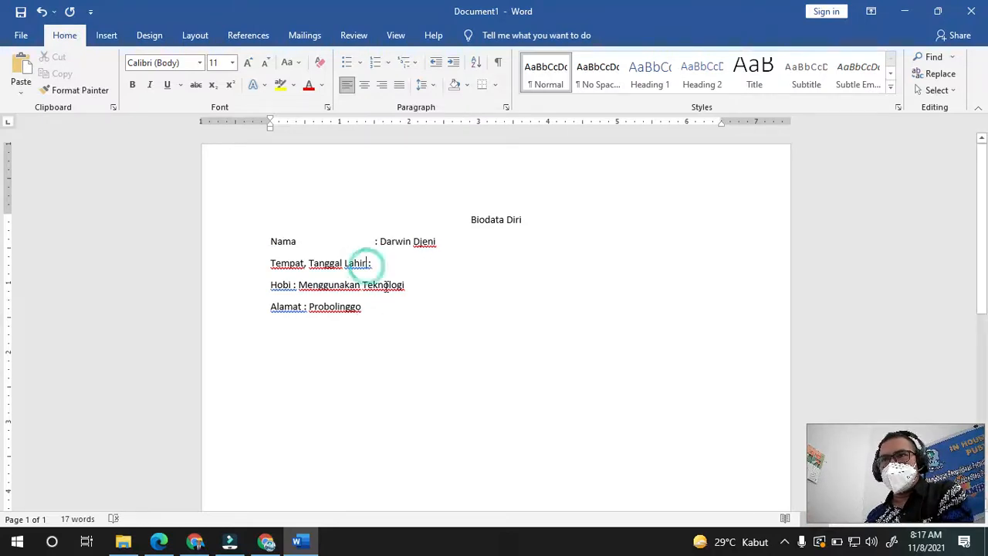
{"action": "key", "text": "Tab"}
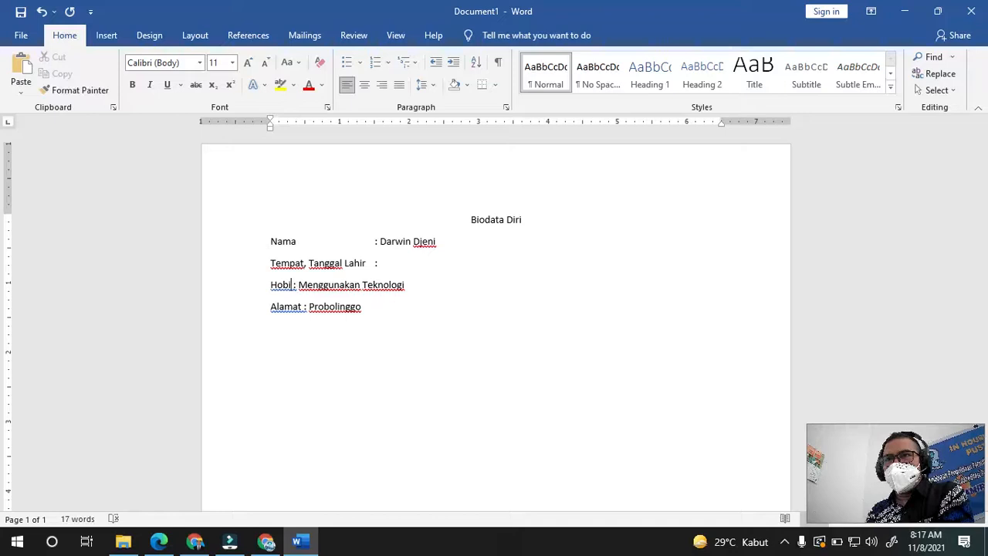
{"action": "key", "text": "Tab"}
{"action": "key", "text": "Tab"}
{"action": "key", "text": "Tab"}
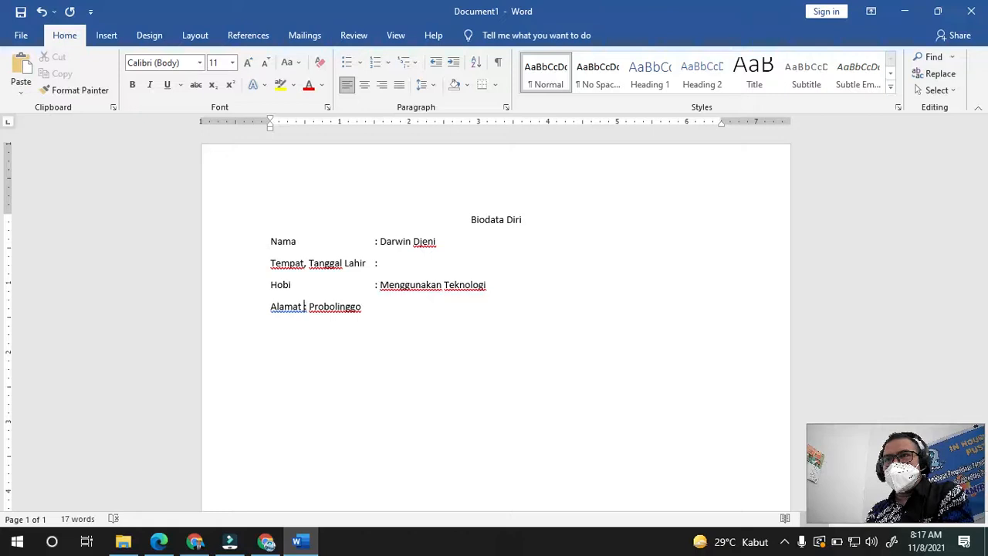
{"action": "key", "text": "Tab"}
{"action": "key", "text": "Tab"}
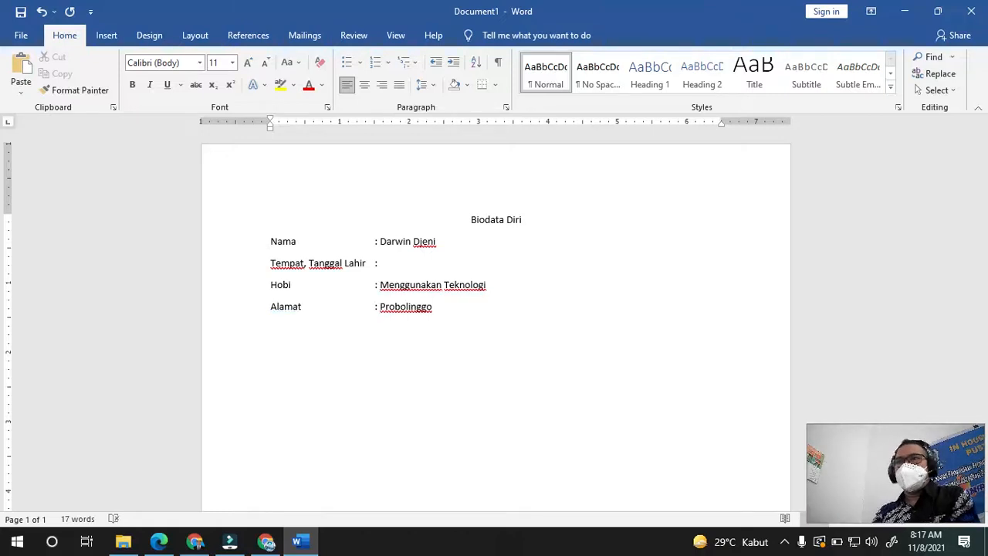
- Enter the birthplace and birth date after the 'Tempat, Tanggal Lahir :' colon
{"action": "left_click", "coordinate": [396, 266]}
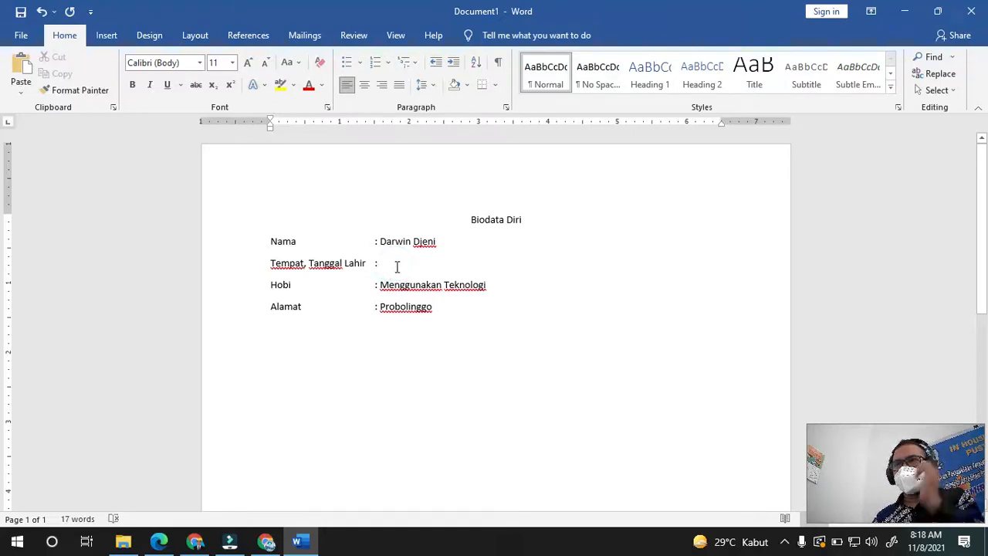
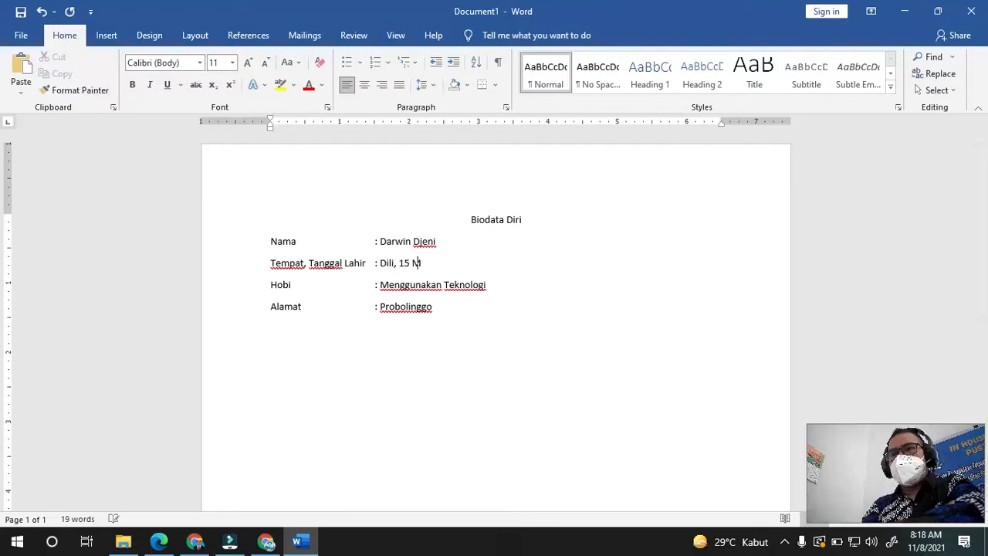
{"action": "left_click", "coordinate": [481, 326]}
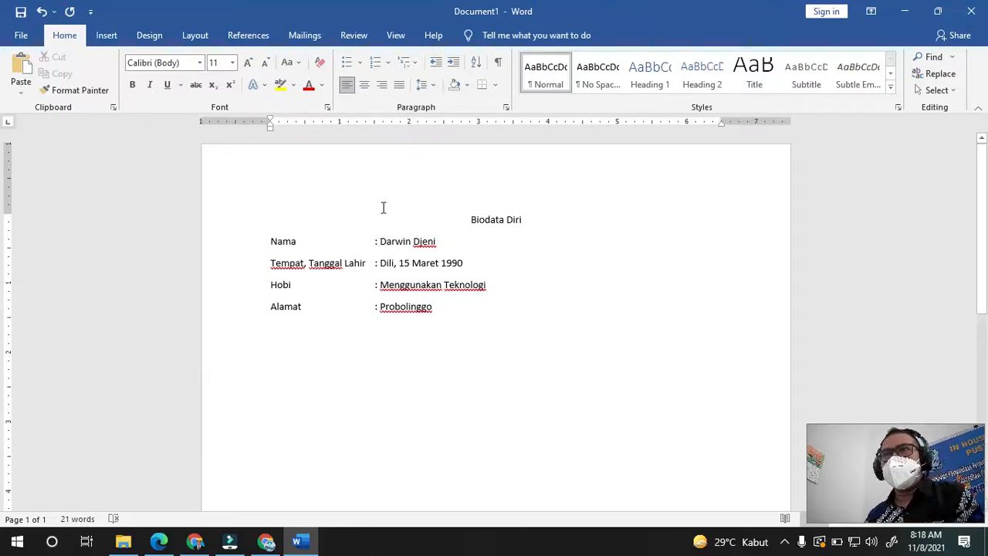
- Select all the biodata text and toggle bold, italic and underline on, then off again
{"action": "left_click_drag", "start_coordinate": [400, 209], "coordinate": [499, 322]}
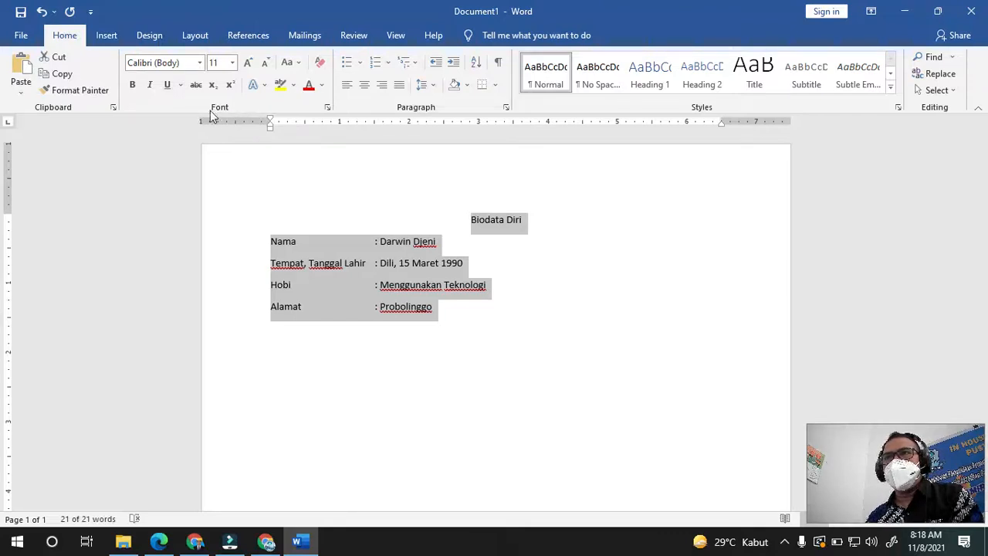
{"action": "left_click", "coordinate": [134, 89]}
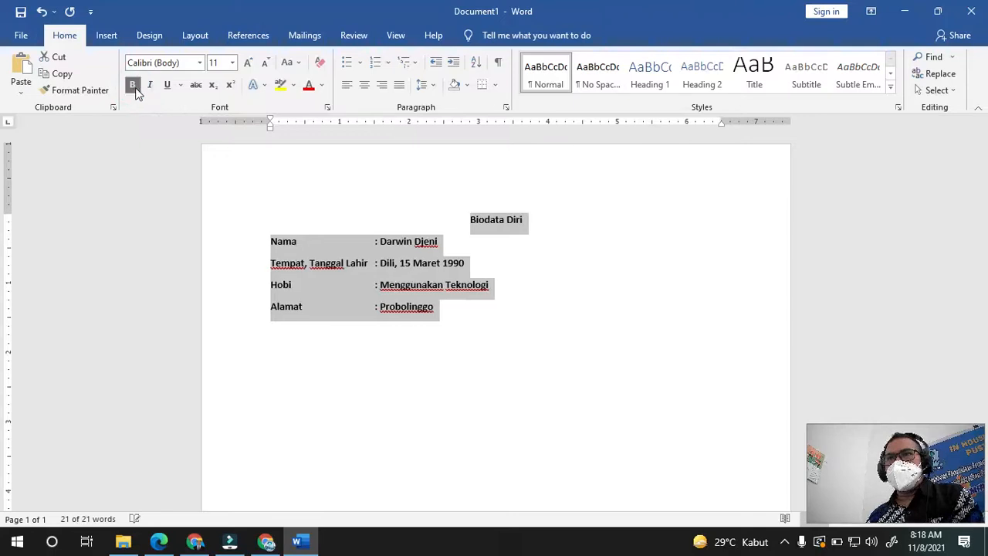
{"action": "left_click", "coordinate": [153, 85]}
{"action": "left_click", "coordinate": [168, 86]}
{"action": "left_click", "coordinate": [168, 86]}
{"action": "left_click", "coordinate": [152, 86]}
{"action": "left_click", "coordinate": [132, 85]}
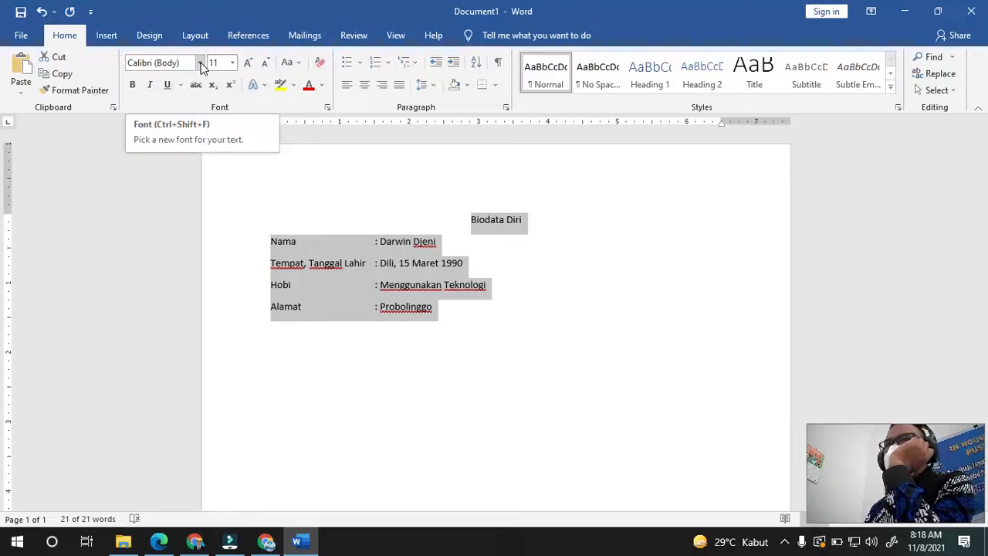
- Change the biodata font to Times New Roman after briefly trying Bahnschrift
{"action": "left_click", "coordinate": [201, 65]}
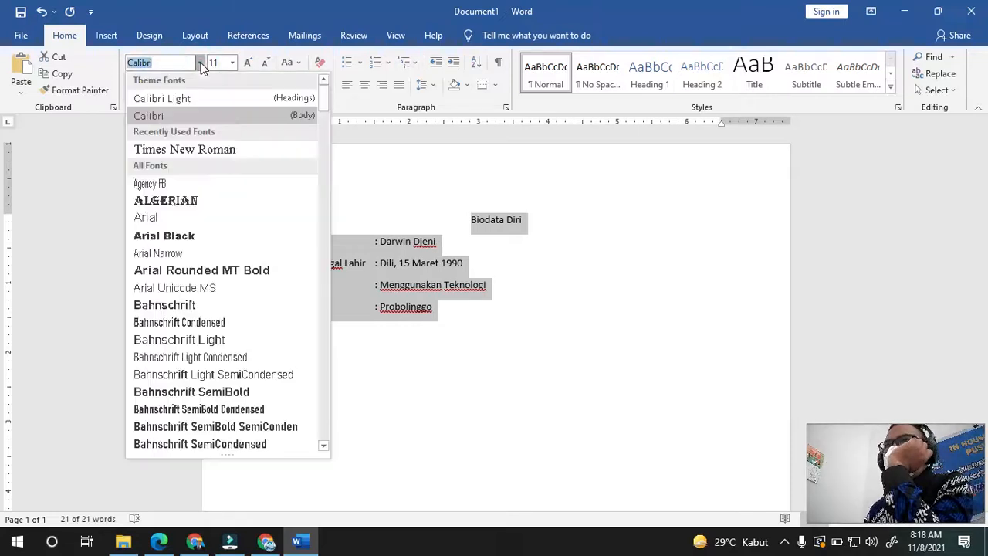
{"action": "left_click", "coordinate": [235, 306]}
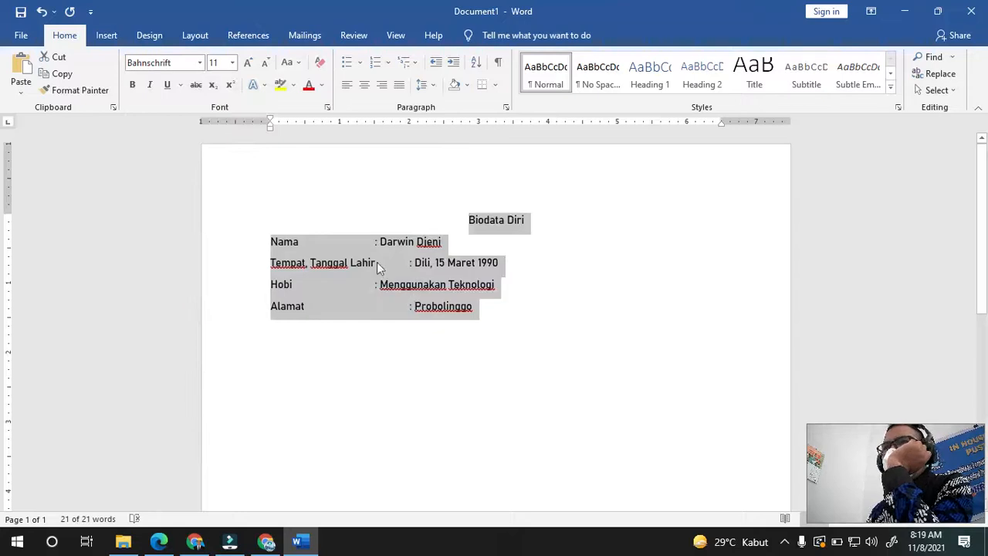
{"action": "left_click", "coordinate": [200, 64]}
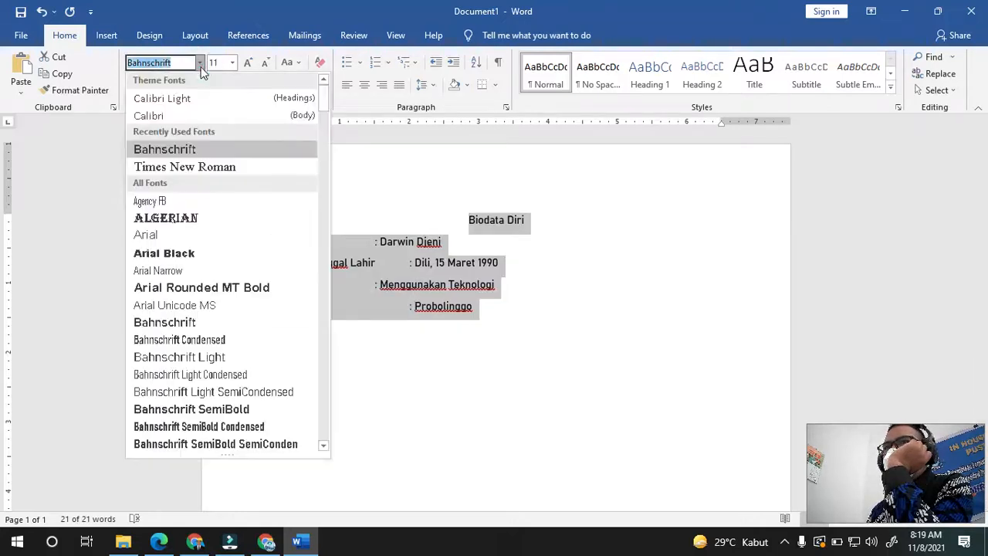
{"action": "left_click", "coordinate": [184, 165]}
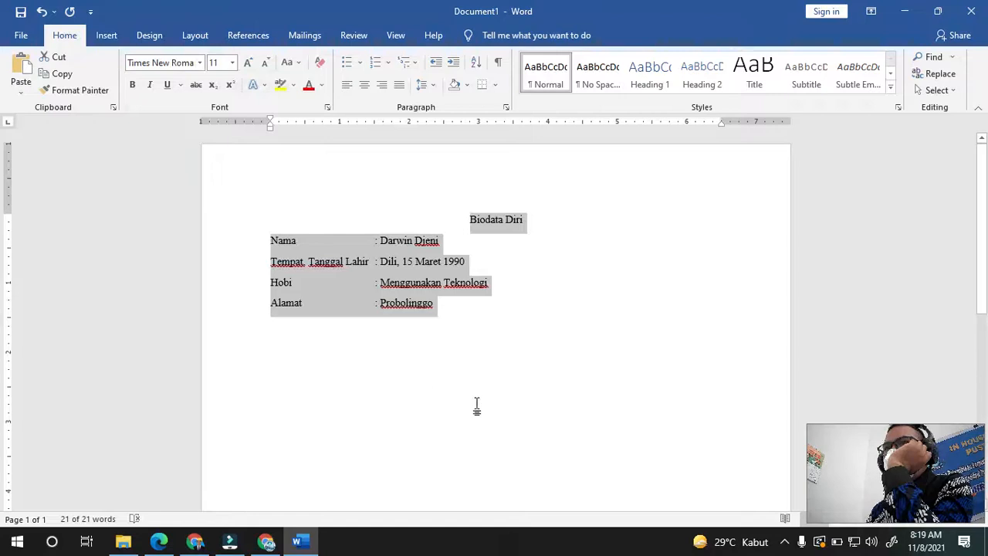
{"action": "left_click", "coordinate": [506, 397]}
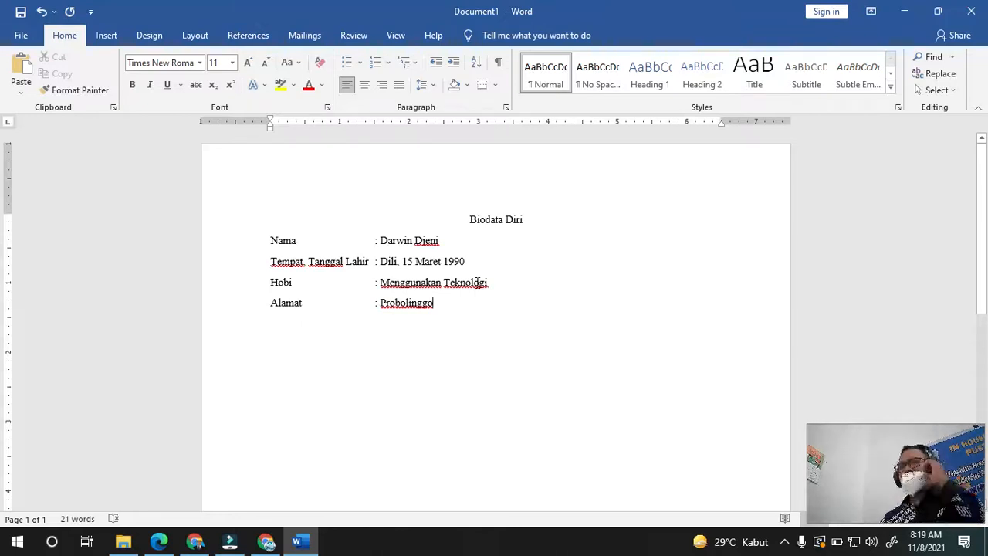
- Make the 'Biodata Diri' title bold at 14 pt
{"action": "left_click_drag", "start_coordinate": [462, 214], "coordinate": [530, 224]}
{"action": "left_click", "coordinate": [137, 88]}
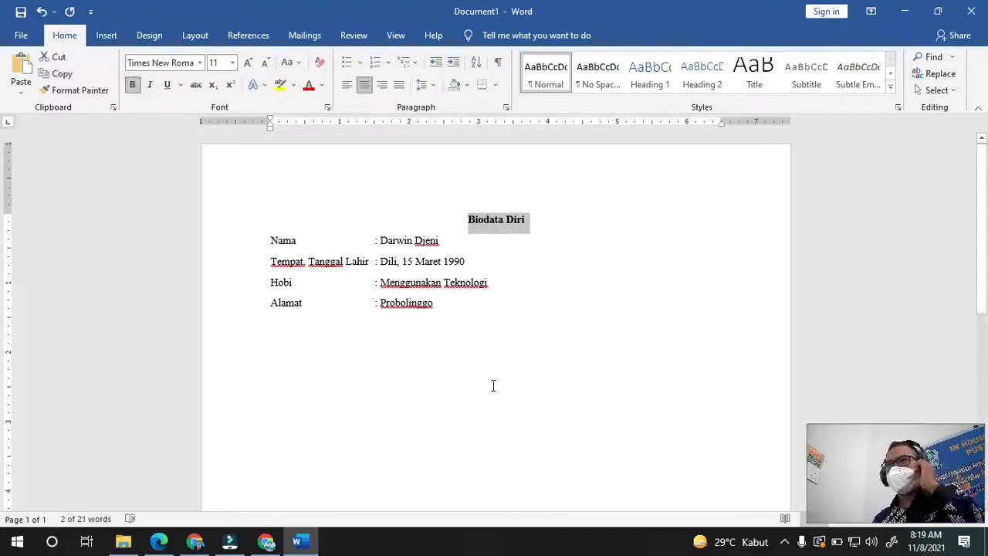
{"action": "left_click", "coordinate": [510, 335]}
{"action": "left_click_drag", "start_coordinate": [460, 216], "coordinate": [541, 229]}
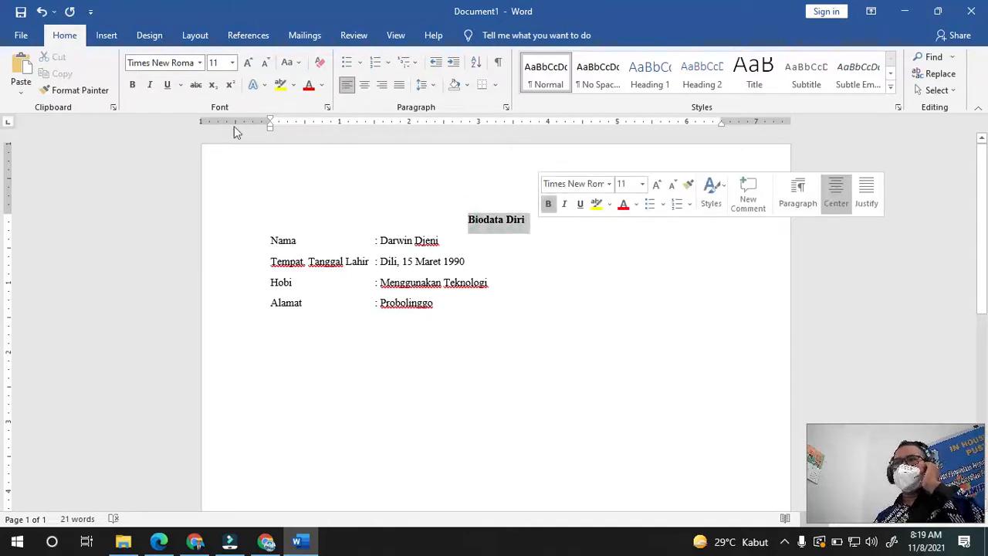
{"action": "left_click", "coordinate": [233, 66]}
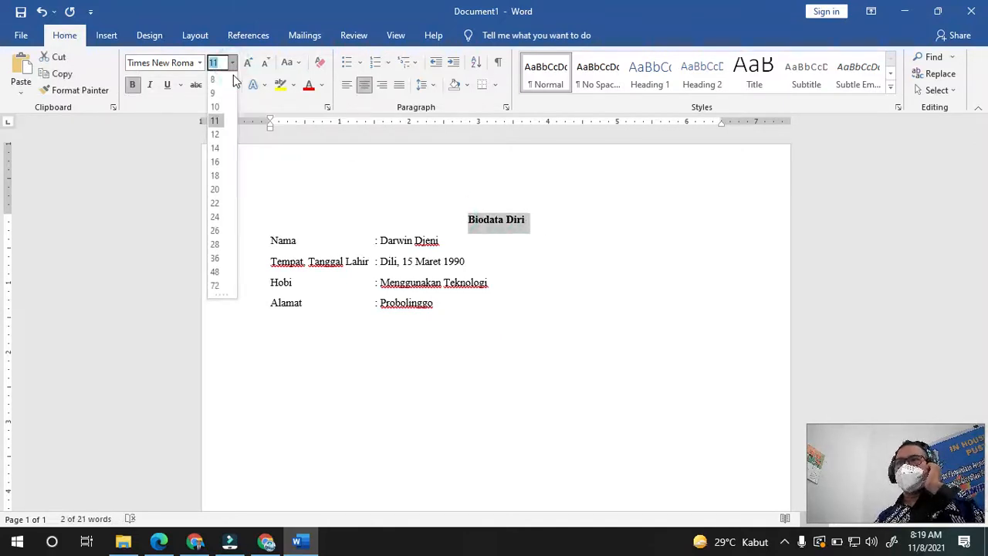
{"action": "left_click", "coordinate": [217, 147]}
{"action": "left_click", "coordinate": [572, 346]}
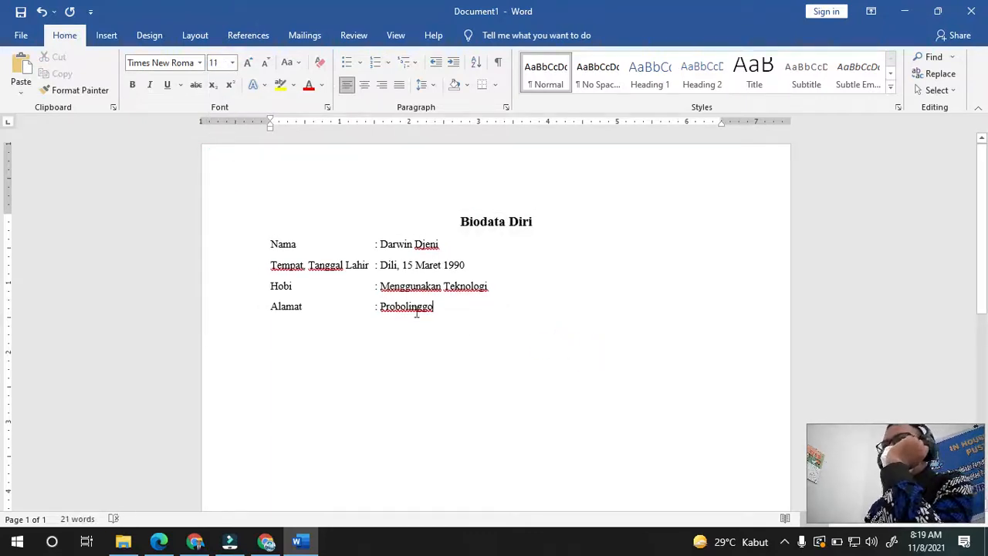
- Apply strikethrough to the title and remove it again, leaving it plain
{"action": "left_click_drag", "start_coordinate": [453, 225], "coordinate": [532, 223]}
{"action": "left_click", "coordinate": [196, 84]}
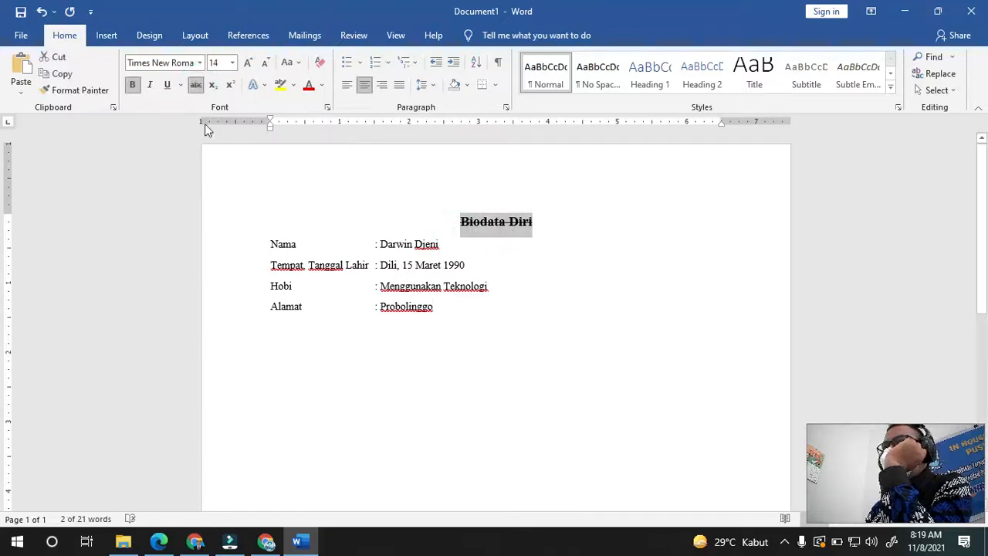
{"action": "left_click", "coordinate": [196, 88]}
{"action": "left_click", "coordinate": [572, 288]}
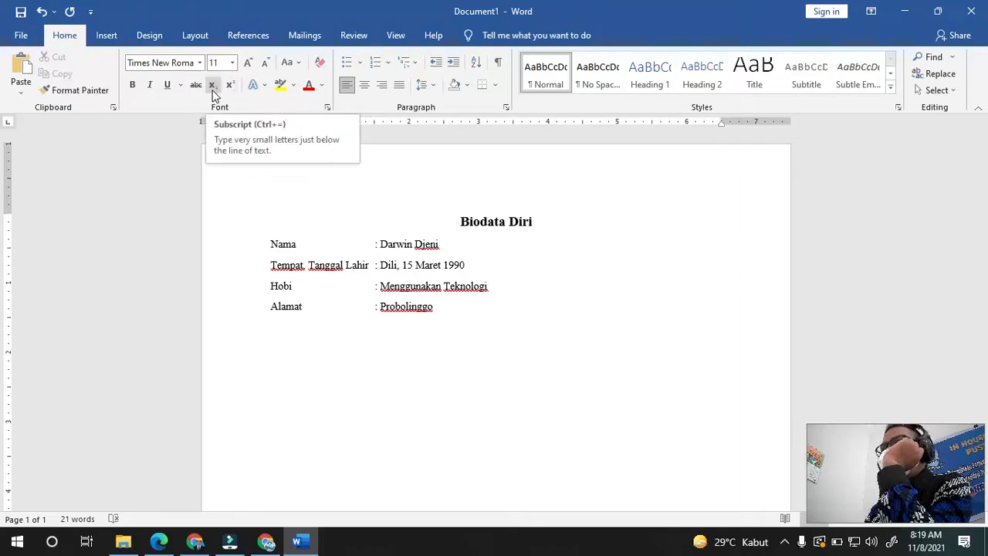
- Add a line below Probolinggo with x² (superscript 2) and a plain X2, then select the X2
{"action": "left_click", "coordinate": [308, 356]}
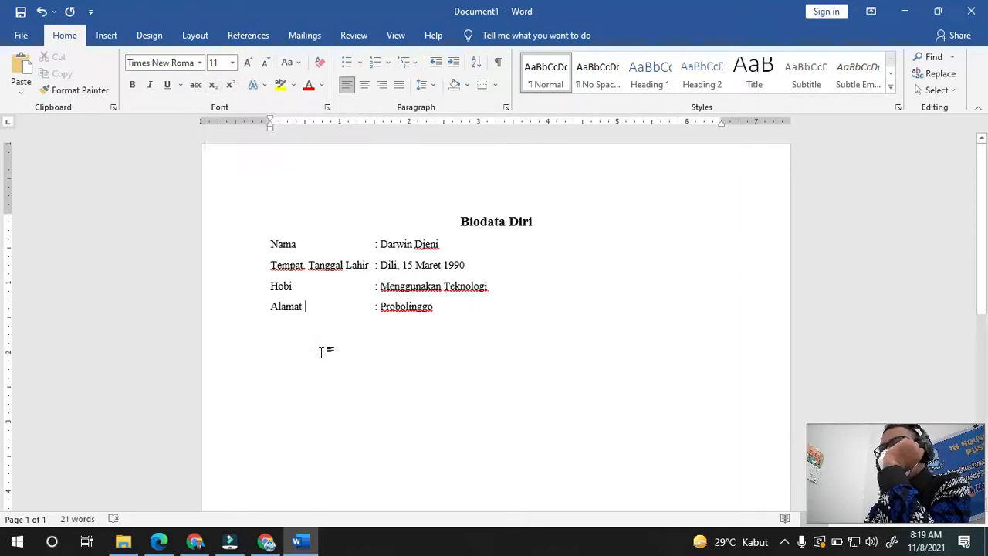
{"action": "left_click", "coordinate": [545, 324]}
{"action": "key", "text": "Return"}
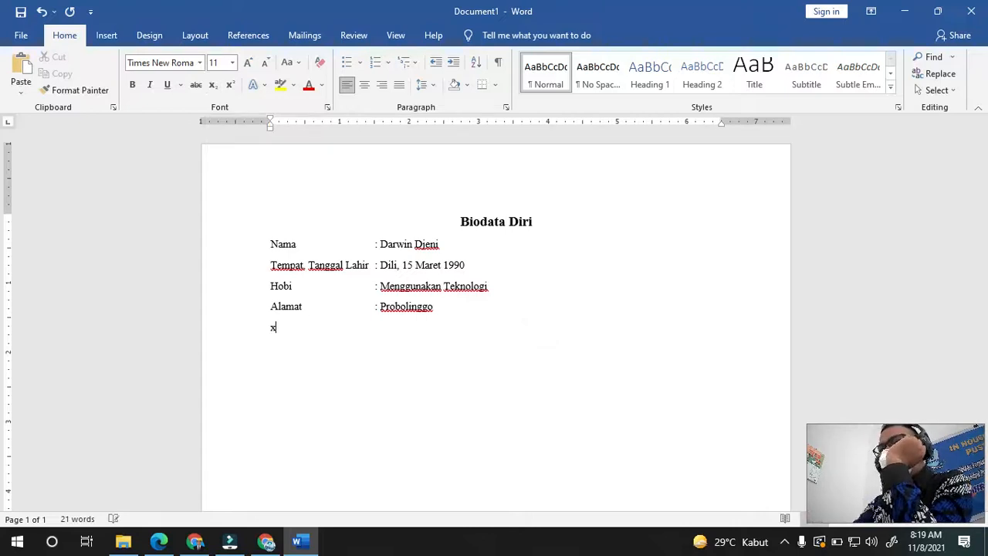
{"action": "type", "text": "x2"}
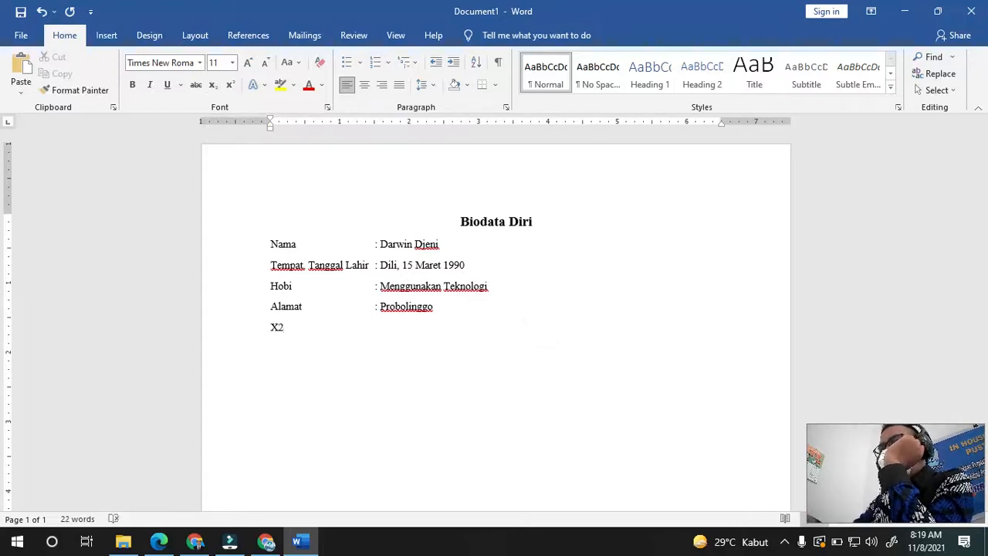
{"action": "key", "text": "shift+Left"}
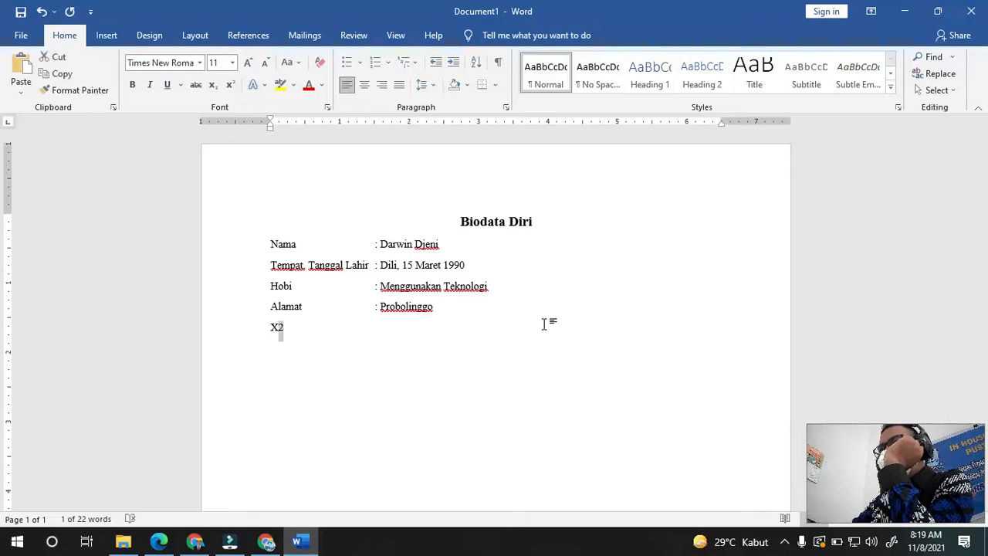
{"action": "left_click", "coordinate": [230, 85]}
{"action": "left_click", "coordinate": [305, 336]}
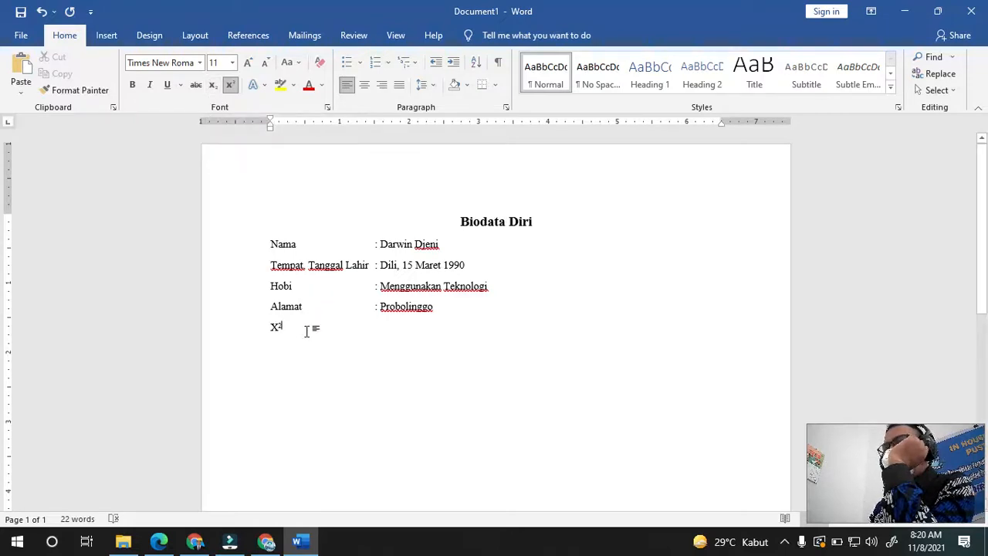
{"action": "left_click", "coordinate": [230, 84]}
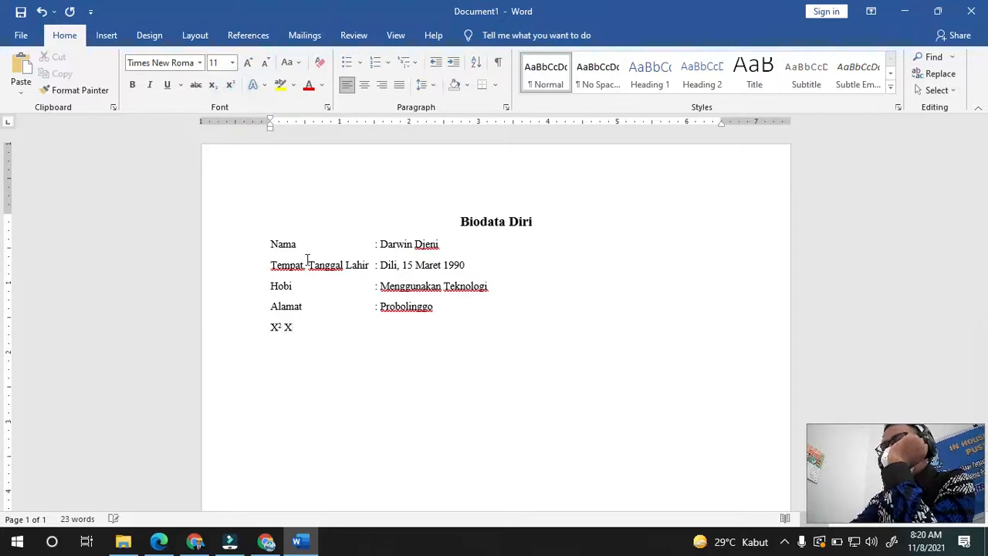
{"action": "key", "text": "ctrl+shift+Left"}
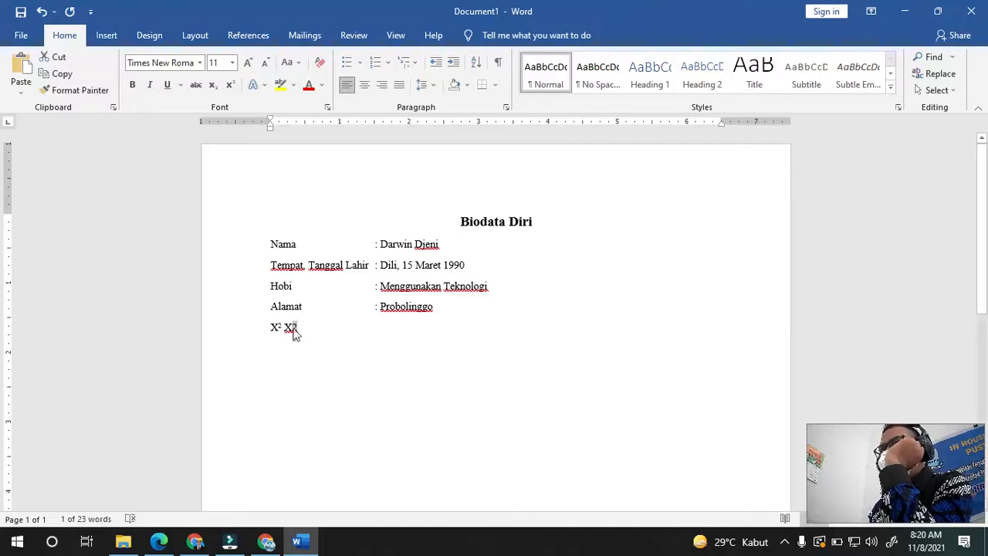
- Make the second X2 subscript, then grow the font to 16 and shrink it back to 12
{"action": "left_click", "coordinate": [216, 86]}
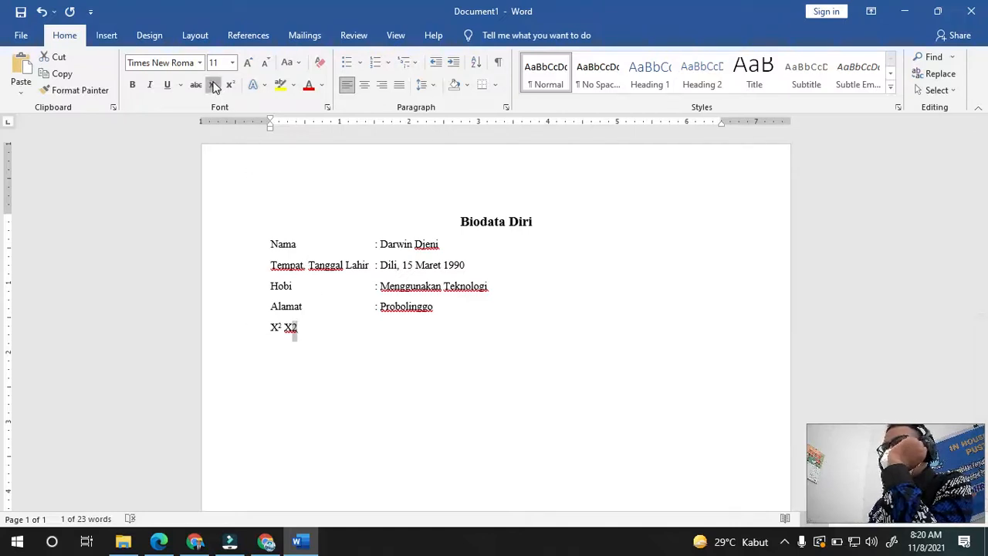
{"action": "left_click", "coordinate": [326, 361]}
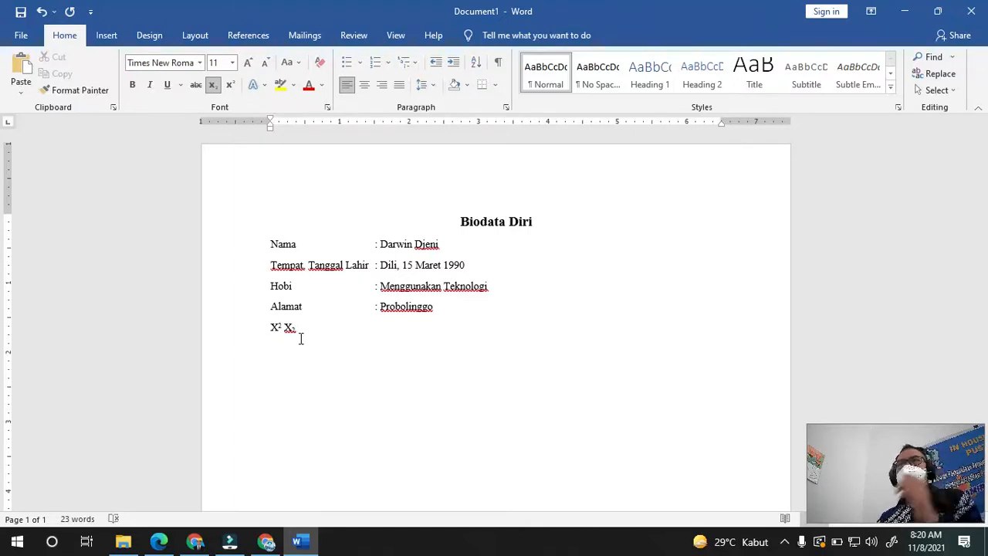
{"action": "left_click", "coordinate": [249, 62]}
{"action": "left_click", "coordinate": [250, 63]}
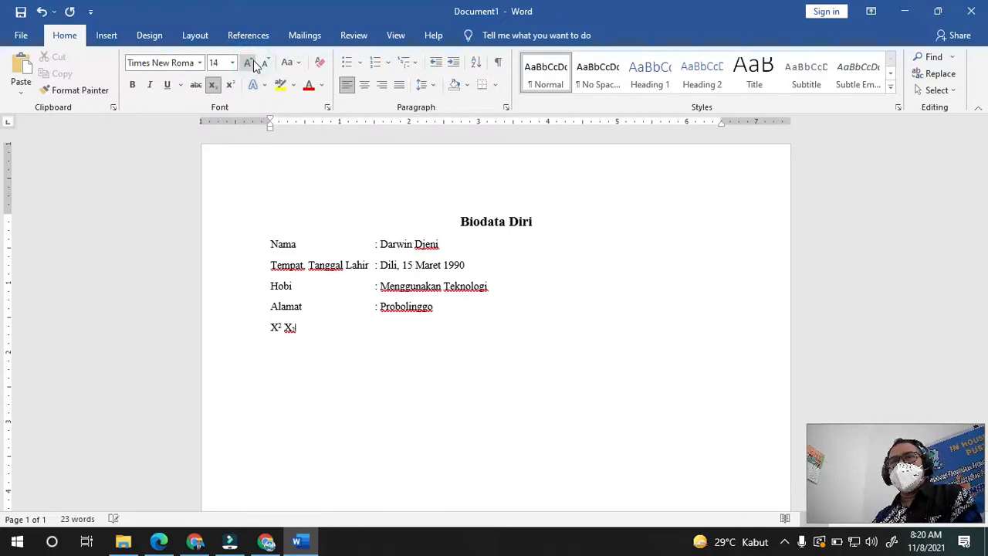
{"action": "left_click", "coordinate": [249, 63]}
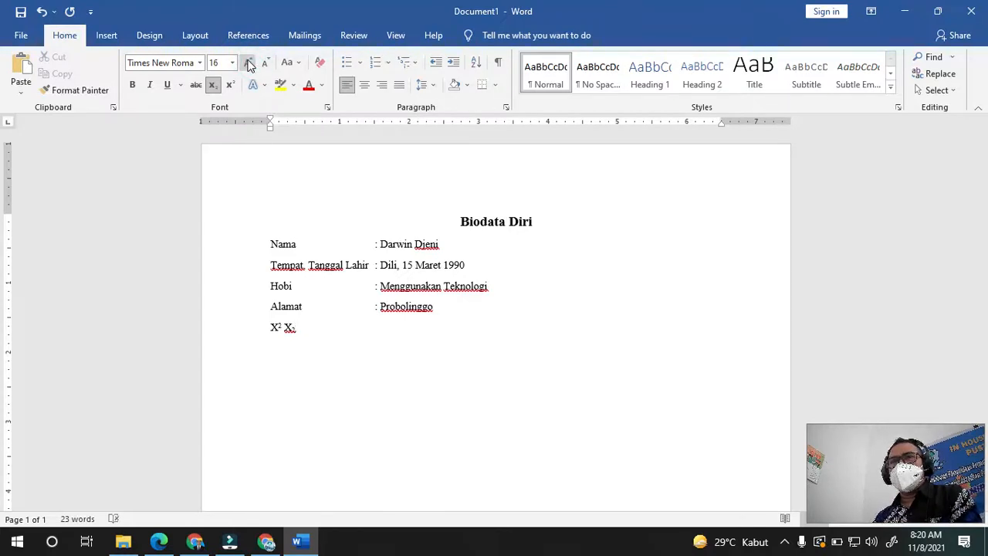
{"action": "left_click", "coordinate": [267, 63]}
{"action": "left_click", "coordinate": [267, 63]}
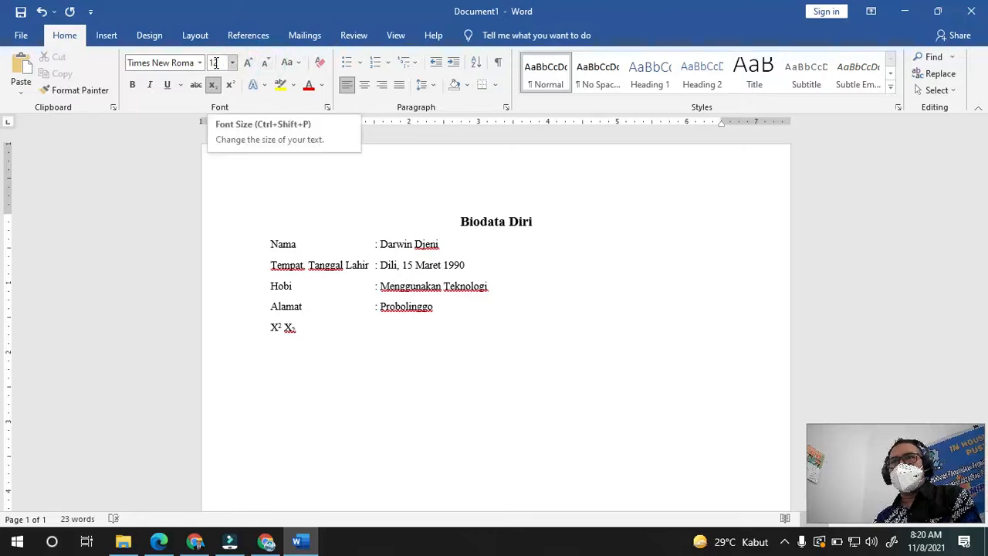
{"action": "left_click", "coordinate": [317, 336]}
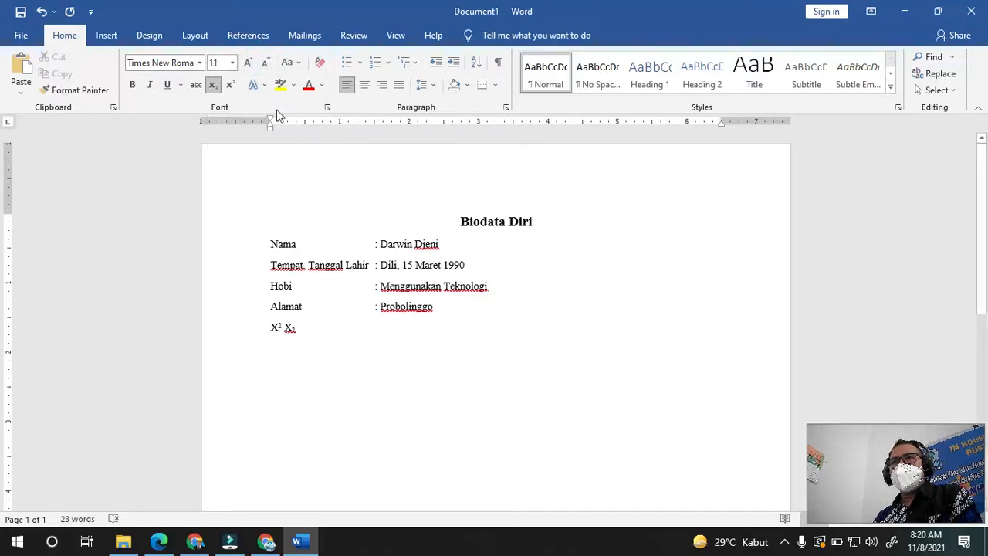
- Look through the Change Case options without applying any, then delete the X² X₂ line
{"action": "left_click", "coordinate": [295, 65]}
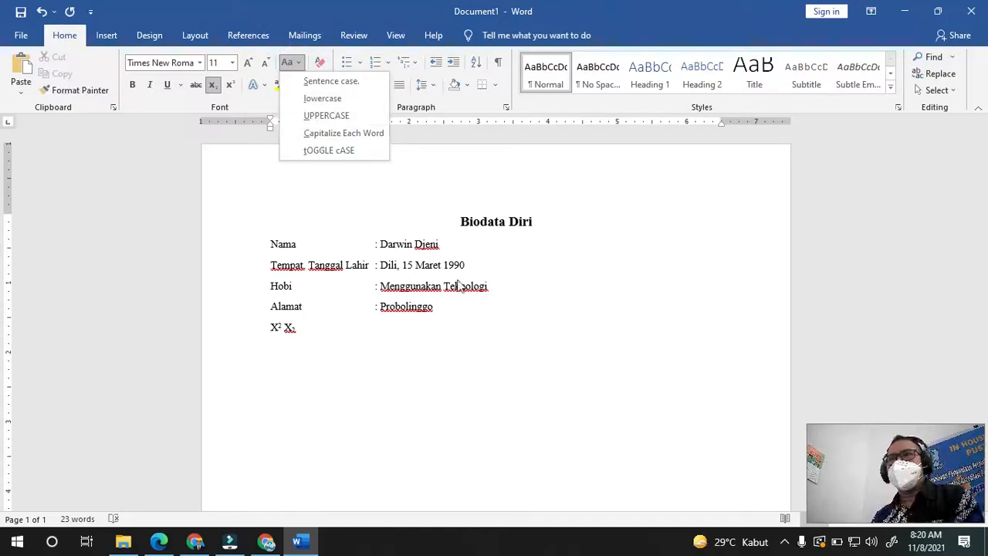
{"action": "left_click", "coordinate": [459, 338]}
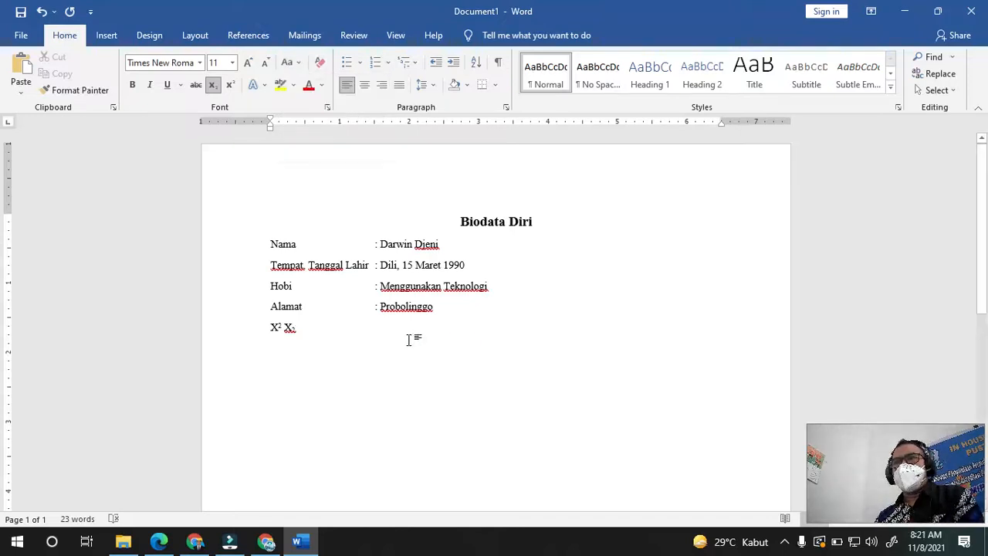
{"action": "left_click_drag", "start_coordinate": [301, 327], "coordinate": [256, 326]}
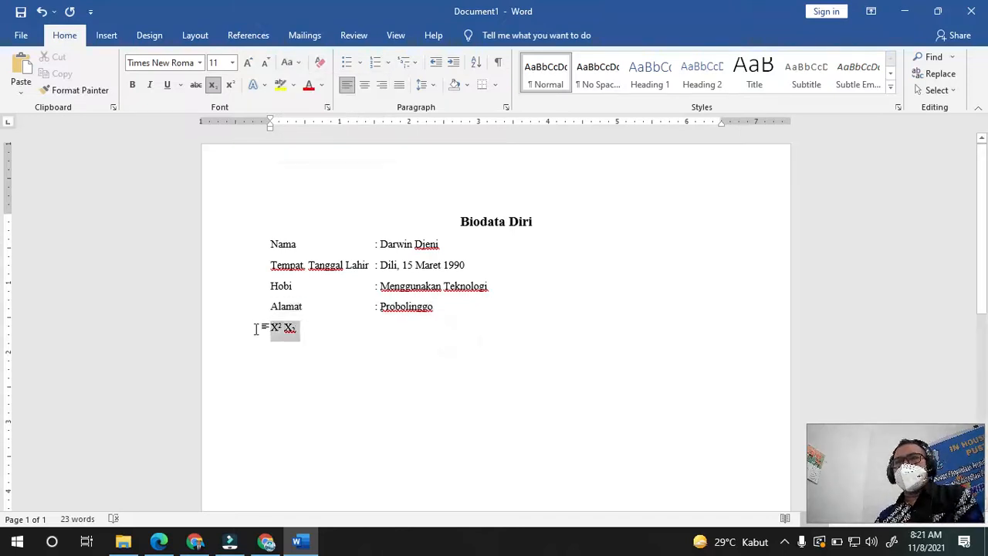
{"action": "key", "text": "Delete"}
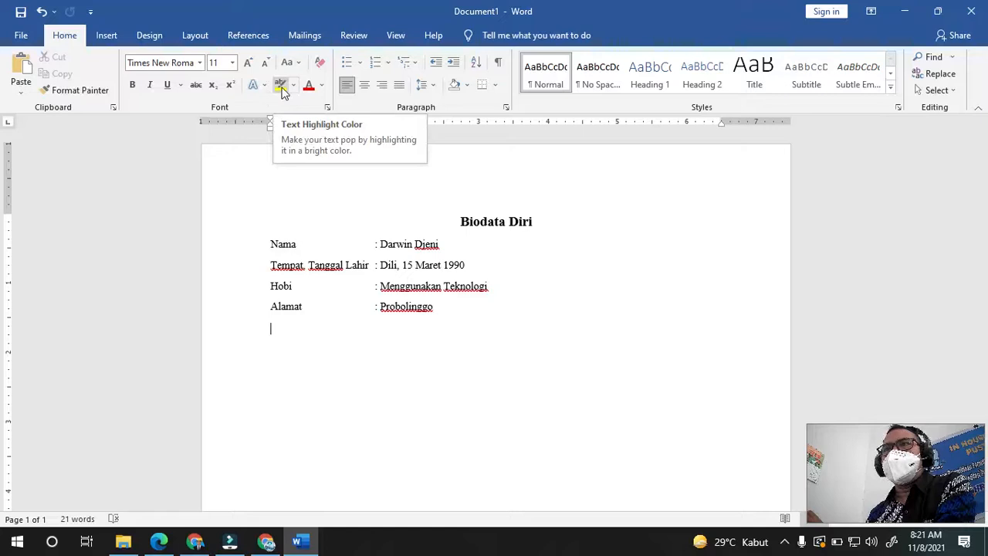
{"action": "left_click_drag", "start_coordinate": [457, 222], "coordinate": [537, 223]}
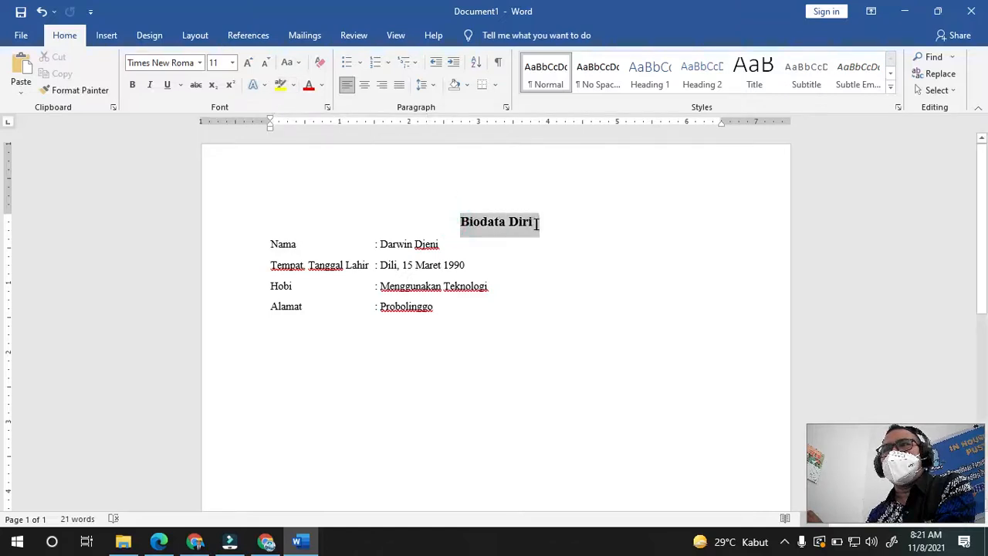
{"action": "left_click", "coordinate": [281, 85]}
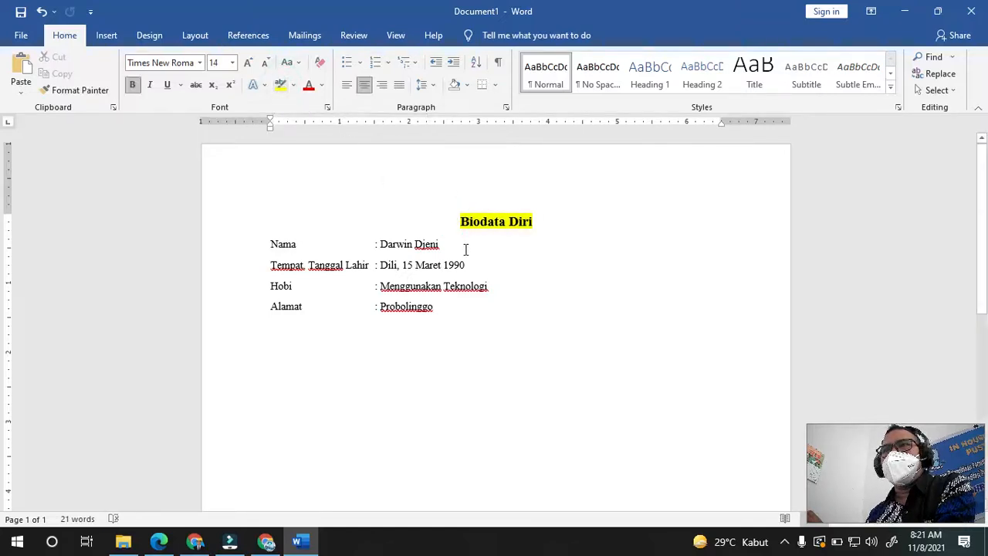
{"action": "key", "text": "ctrl+z"}
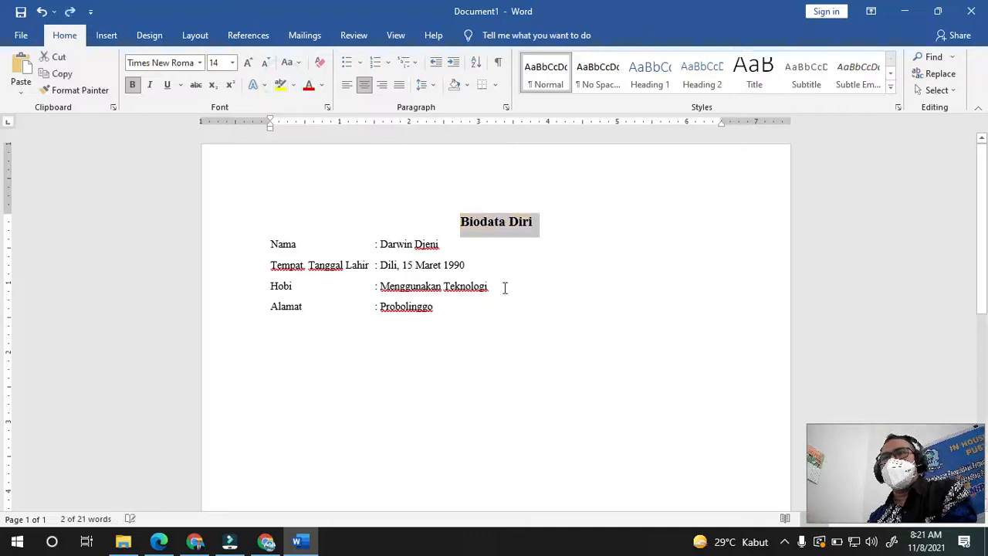
{"action": "left_click", "coordinate": [519, 304]}
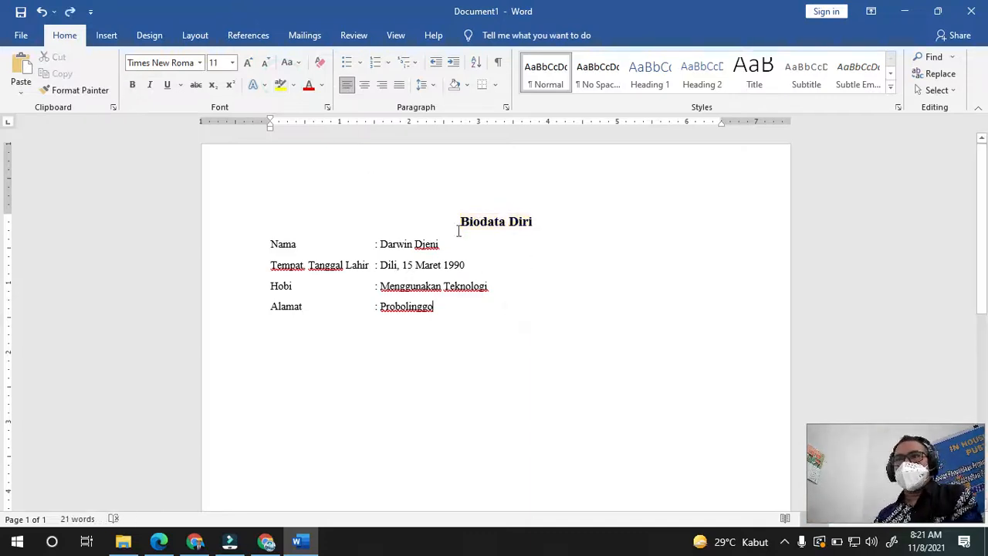
{"action": "left_click_drag", "start_coordinate": [456, 219], "coordinate": [553, 231]}
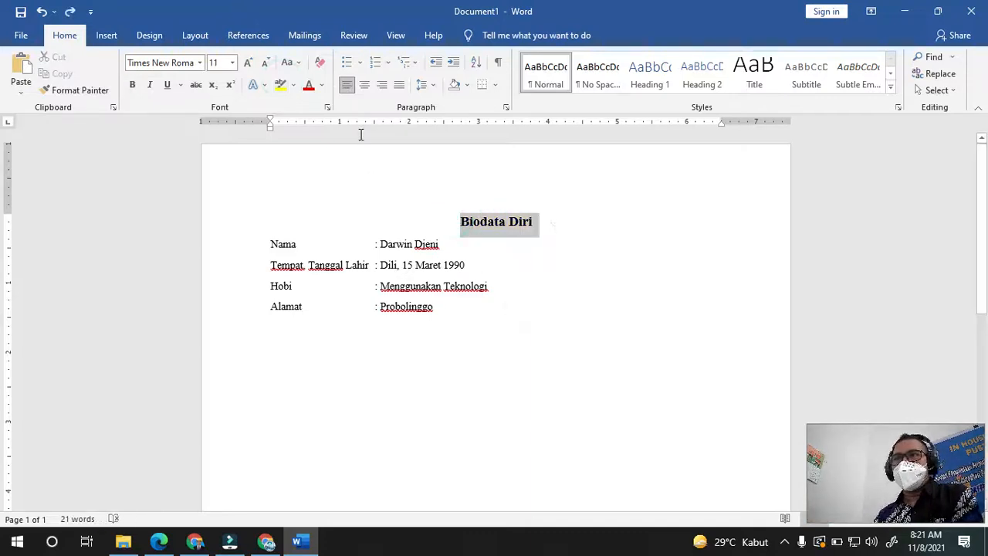
{"action": "left_click", "coordinate": [309, 88]}
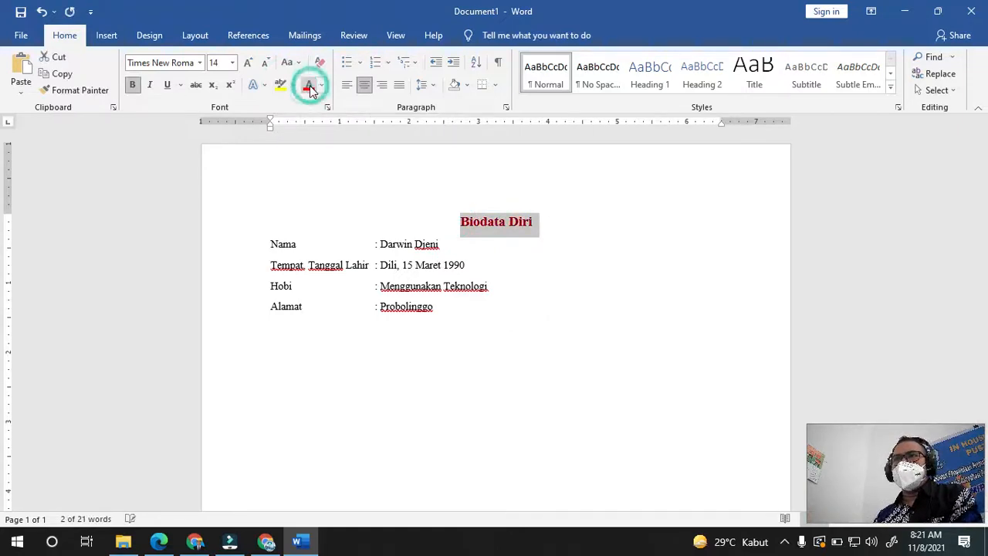
{"action": "left_click", "coordinate": [488, 284]}
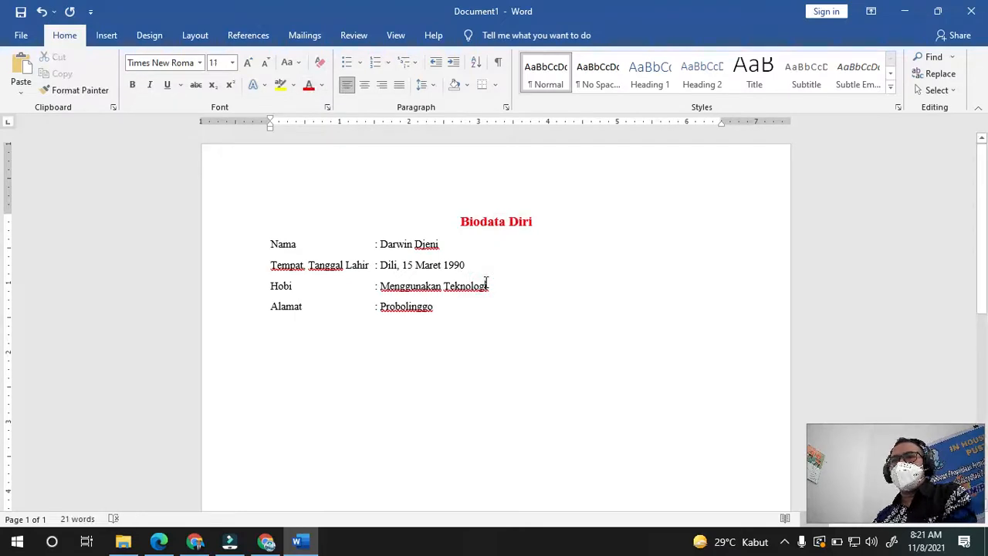
{"action": "key", "text": "ctrl+z"}
{"action": "left_click", "coordinate": [582, 274]}
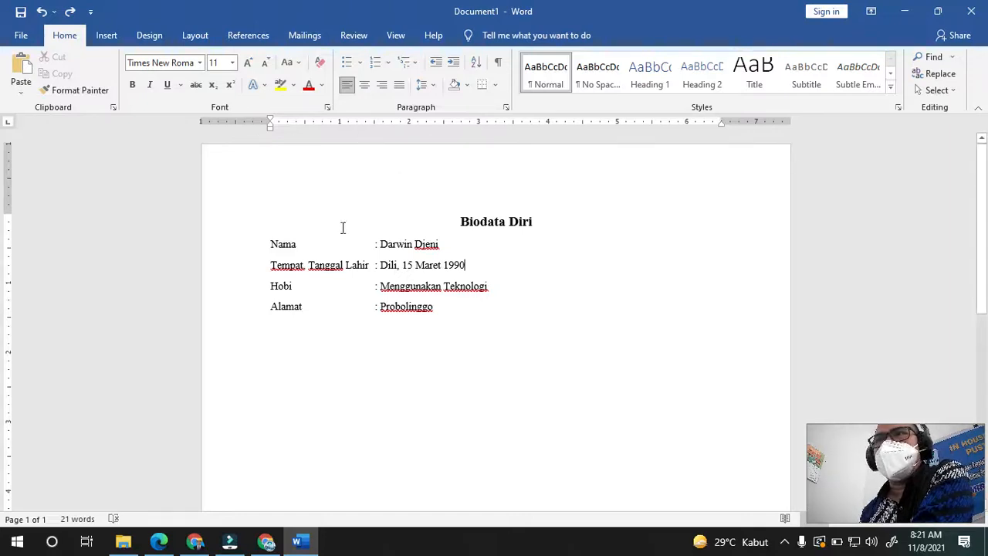
{"action": "left_click", "coordinate": [359, 64]}
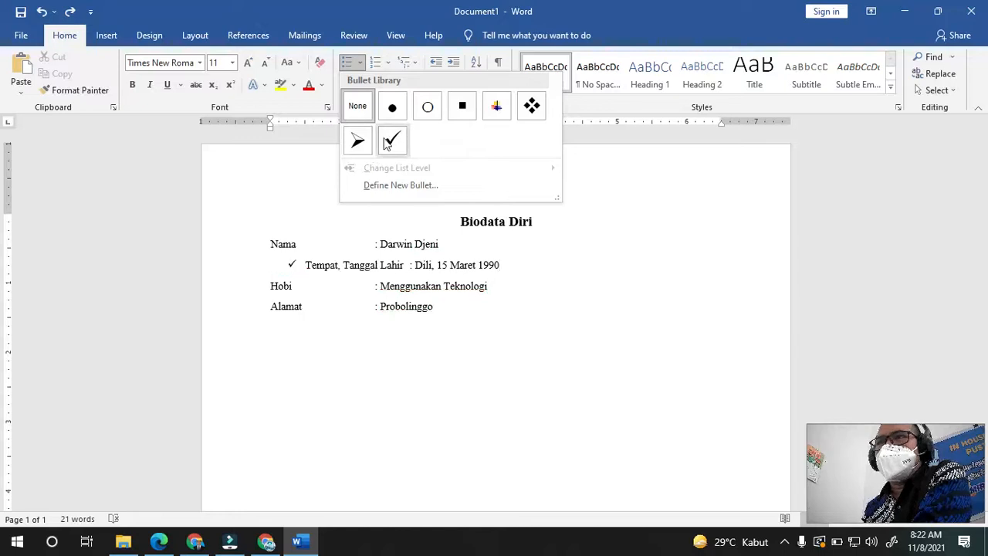
{"action": "left_click", "coordinate": [697, 352]}
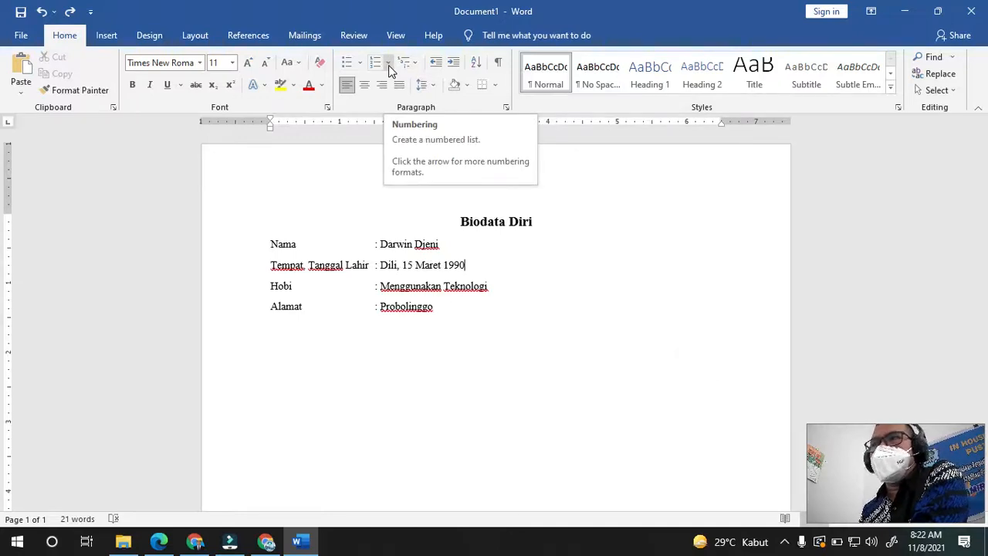
{"action": "left_click_drag", "start_coordinate": [261, 241], "coordinate": [431, 314]}
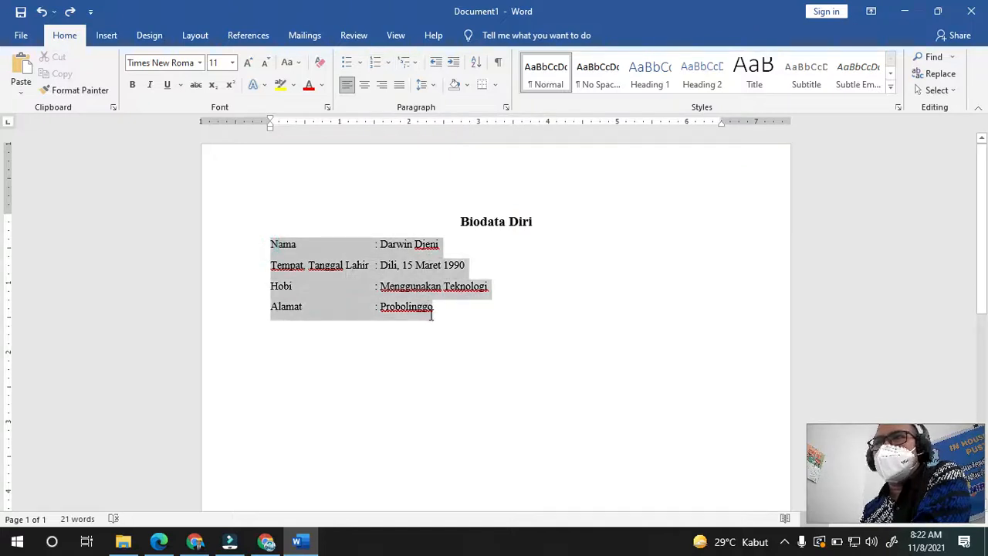
{"action": "left_click", "coordinate": [388, 61]}
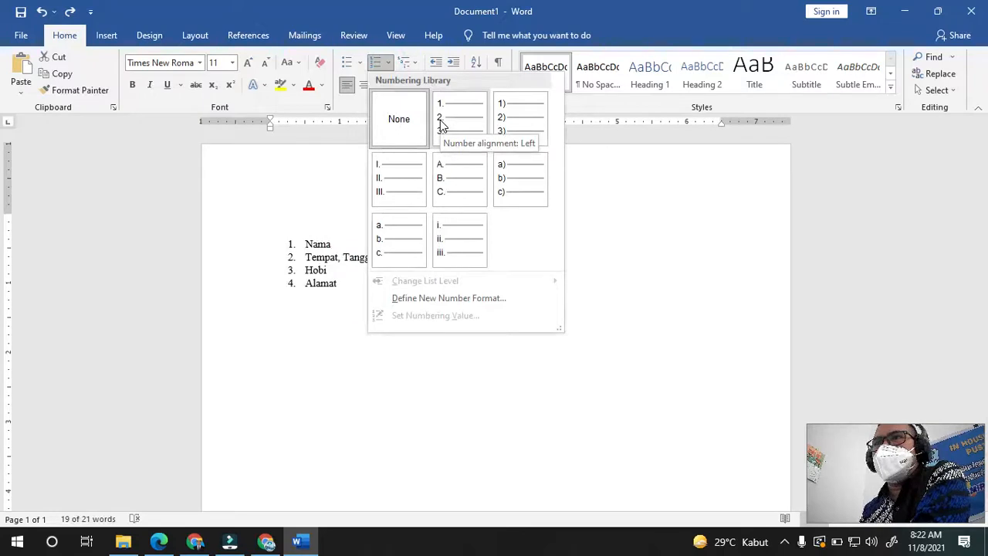
{"action": "left_click", "coordinate": [608, 287]}
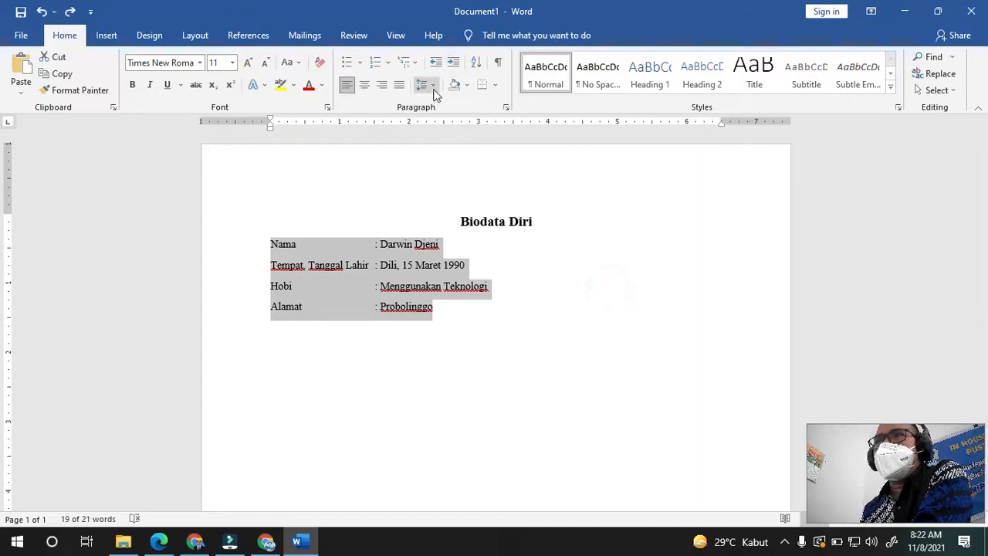
- Set all the text, title included, to single line spacing with no space after paragraphs
{"action": "left_click", "coordinate": [465, 312]}
{"action": "left_click_drag", "start_coordinate": [465, 312], "coordinate": [294, 210]}
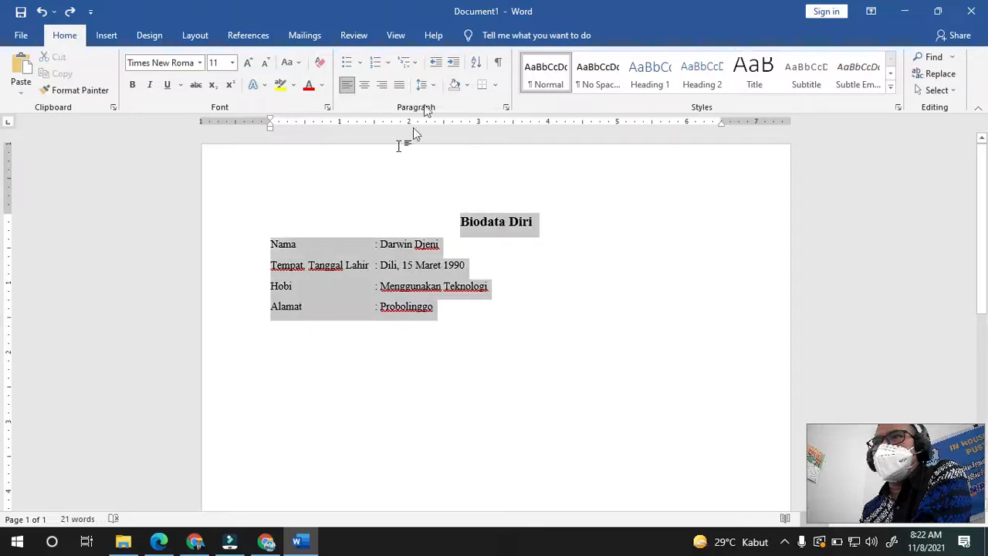
{"action": "left_click", "coordinate": [427, 85]}
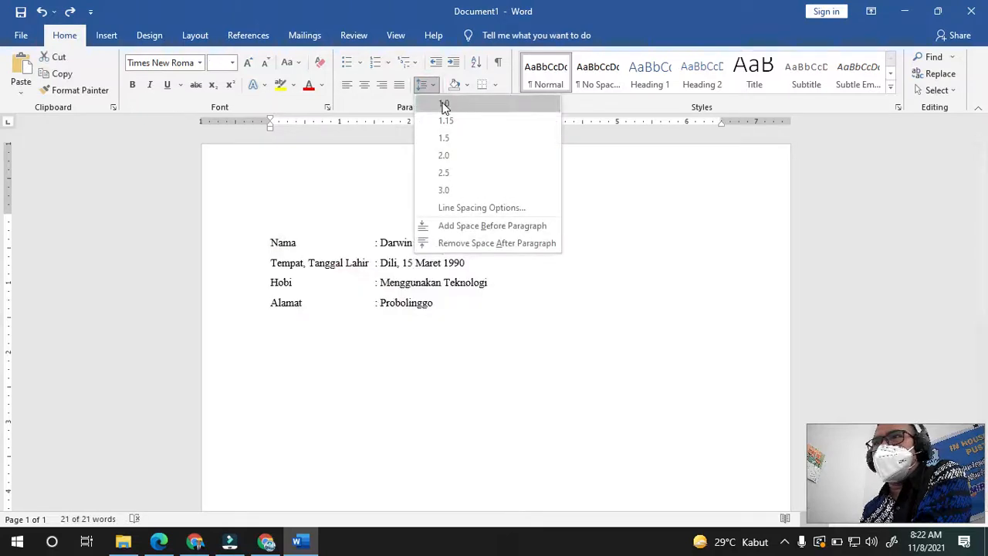
{"action": "left_click", "coordinate": [445, 105]}
{"action": "left_click", "coordinate": [431, 86]}
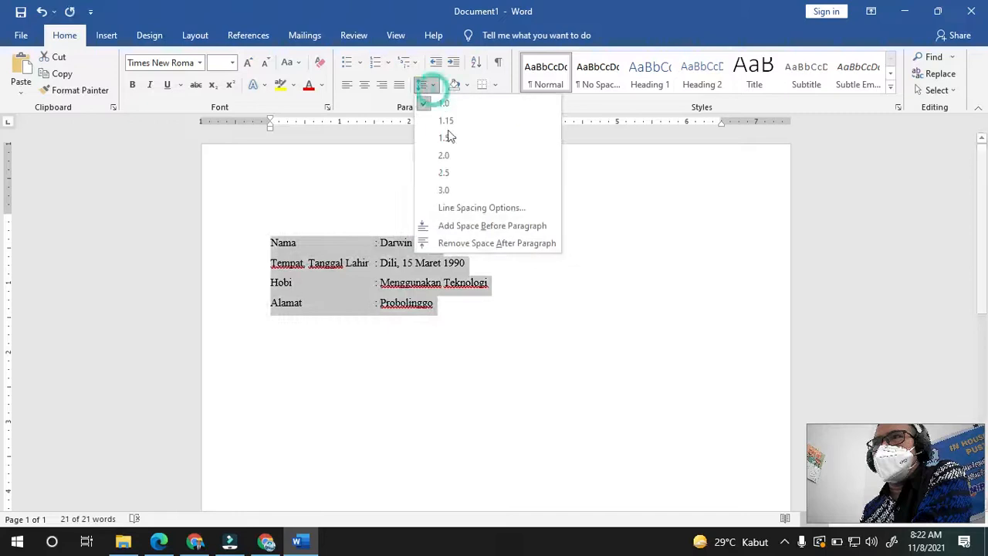
{"action": "left_click", "coordinate": [445, 243]}
- Apply 1.5 line spacing to the four biodata lines
{"action": "left_click", "coordinate": [481, 298]}
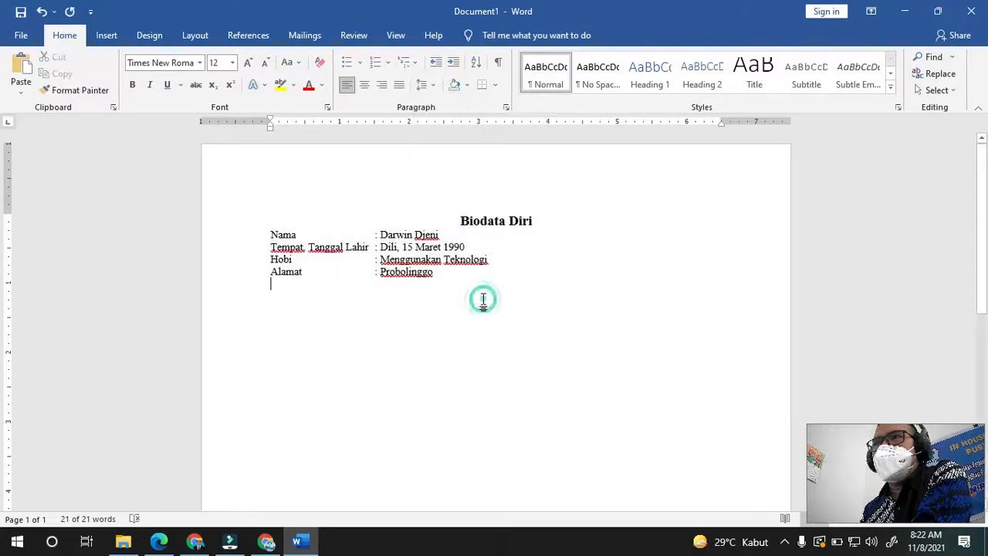
{"action": "left_click_drag", "start_coordinate": [490, 281], "coordinate": [273, 214]}
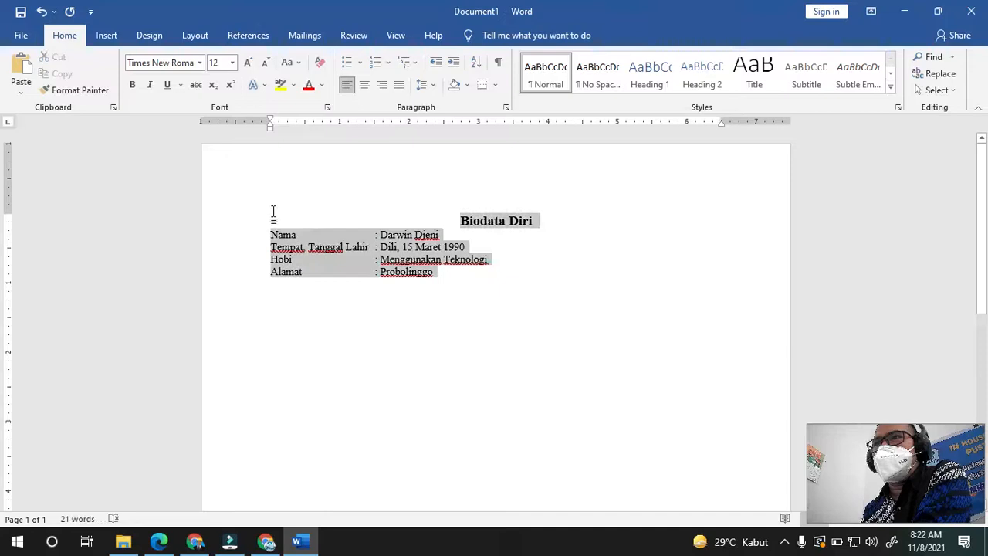
{"action": "left_click", "coordinate": [432, 89]}
{"action": "left_click", "coordinate": [444, 138]}
{"action": "left_click", "coordinate": [499, 320]}
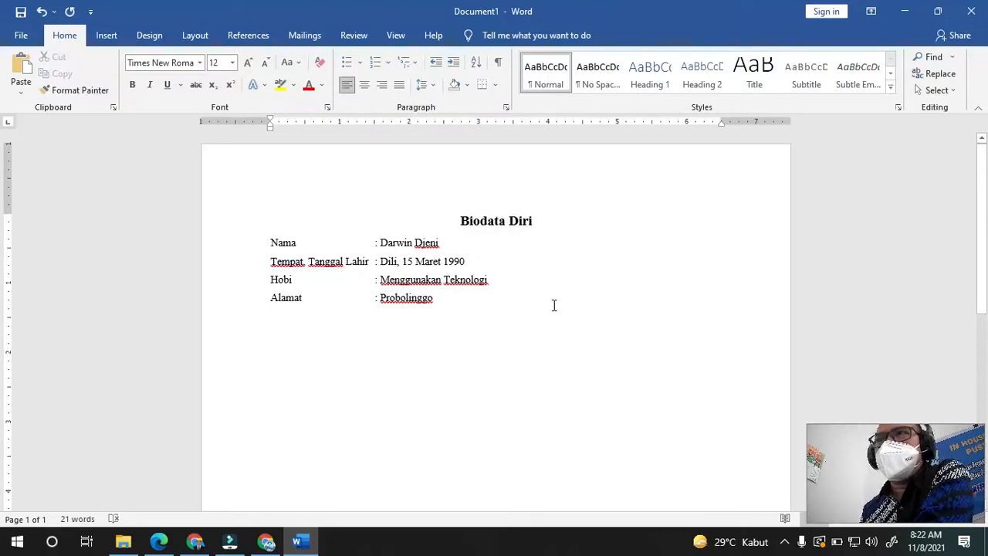
{"action": "left_click", "coordinate": [467, 87]}
{"action": "left_click", "coordinate": [633, 307]}
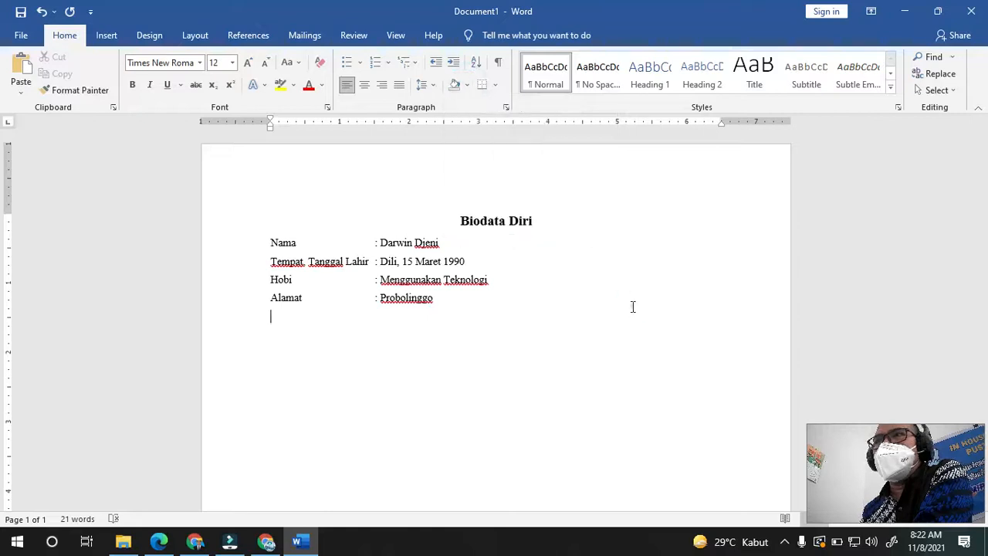
{"action": "left_click", "coordinate": [496, 87]}
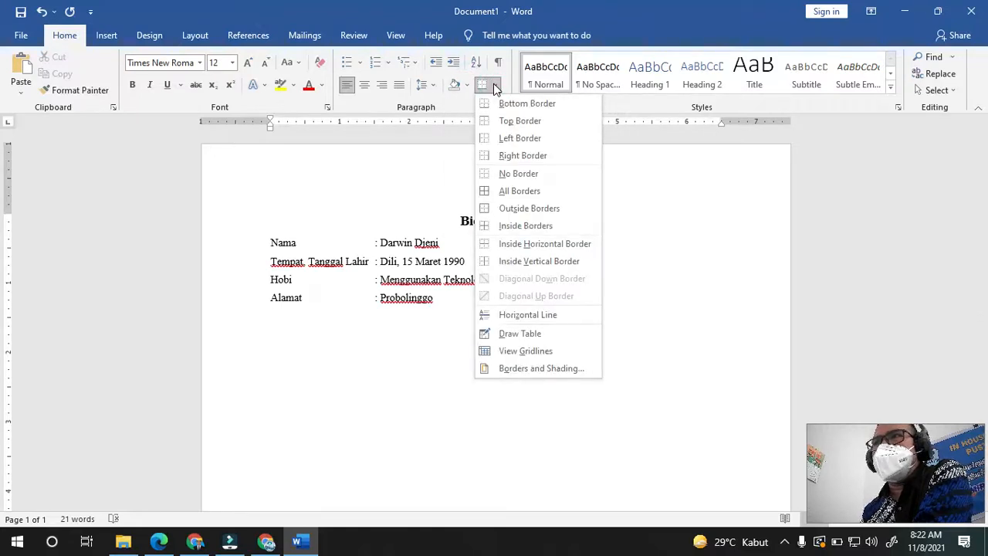
{"action": "left_click", "coordinate": [698, 345]}
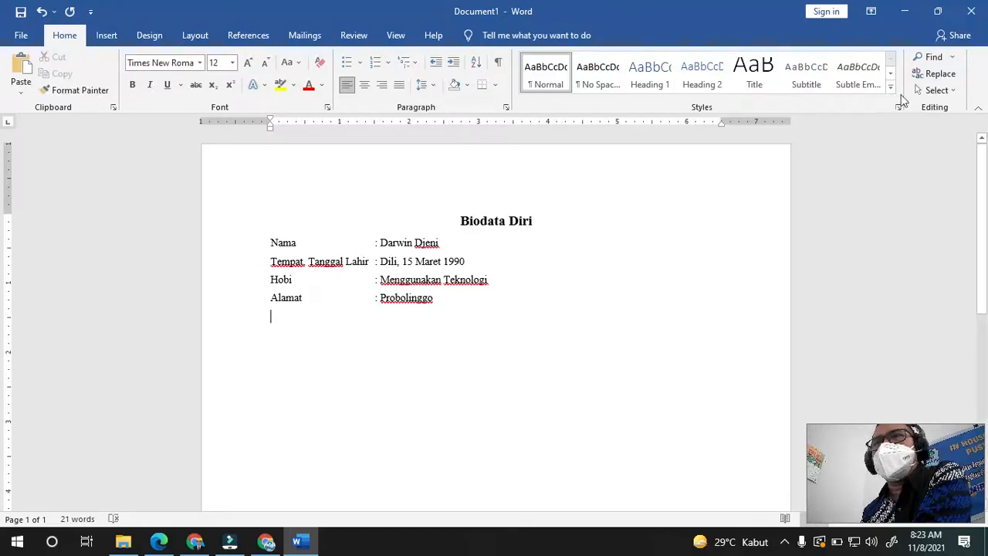
{"action": "left_click", "coordinate": [944, 58]}
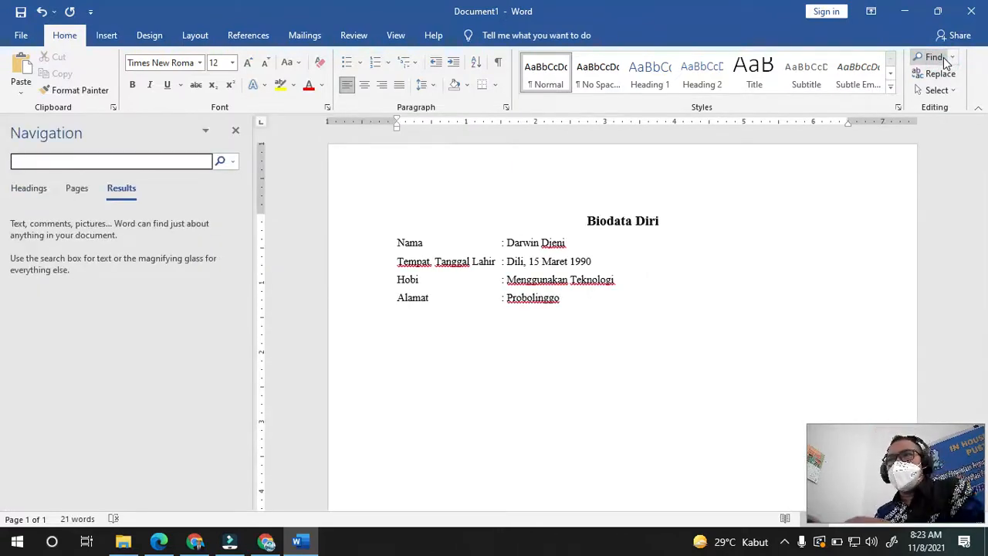
{"action": "type", "text": "Dili"}
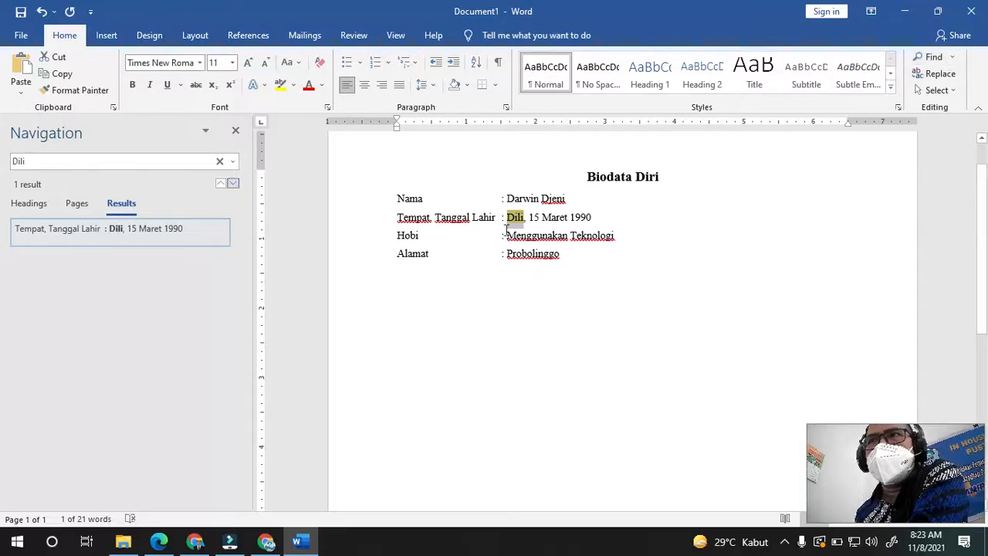
{"action": "left_click", "coordinate": [236, 133]}
{"action": "left_click", "coordinate": [539, 251]}
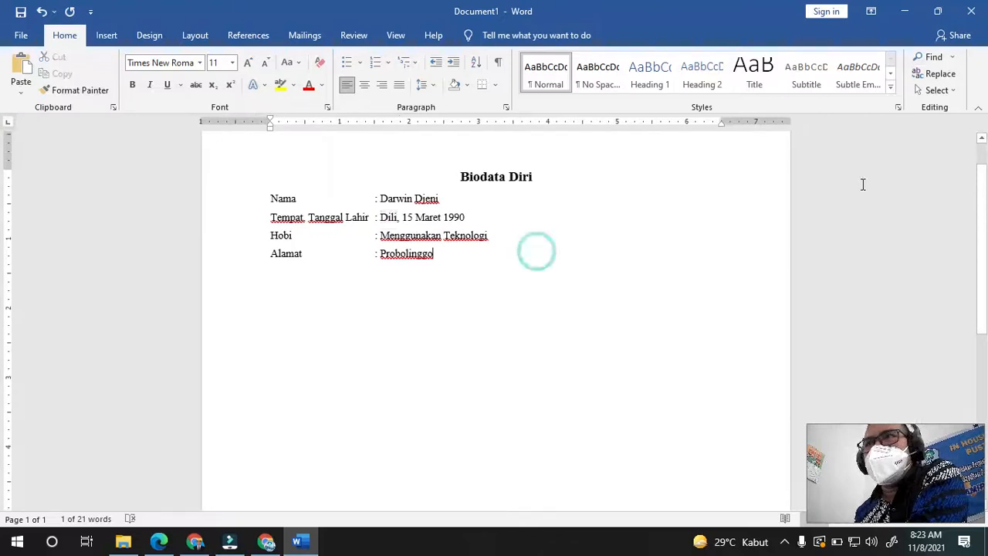
{"action": "left_click", "coordinate": [936, 91]}
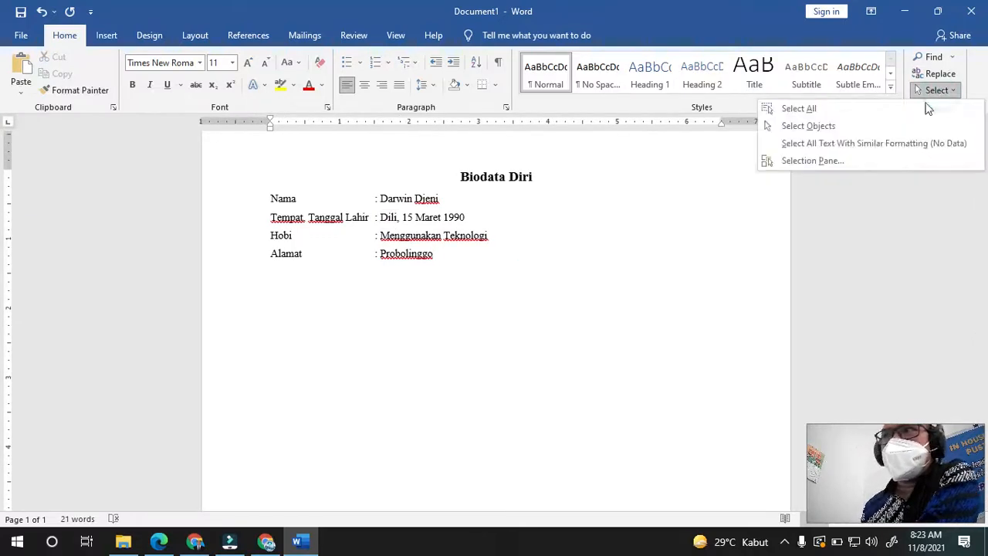
{"action": "left_click", "coordinate": [795, 109]}
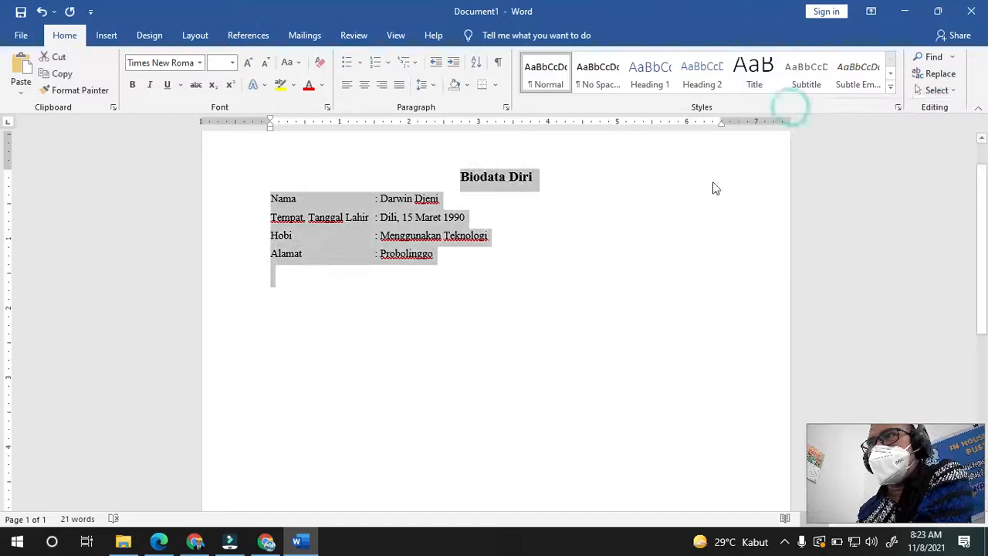
{"action": "left_click", "coordinate": [617, 247]}
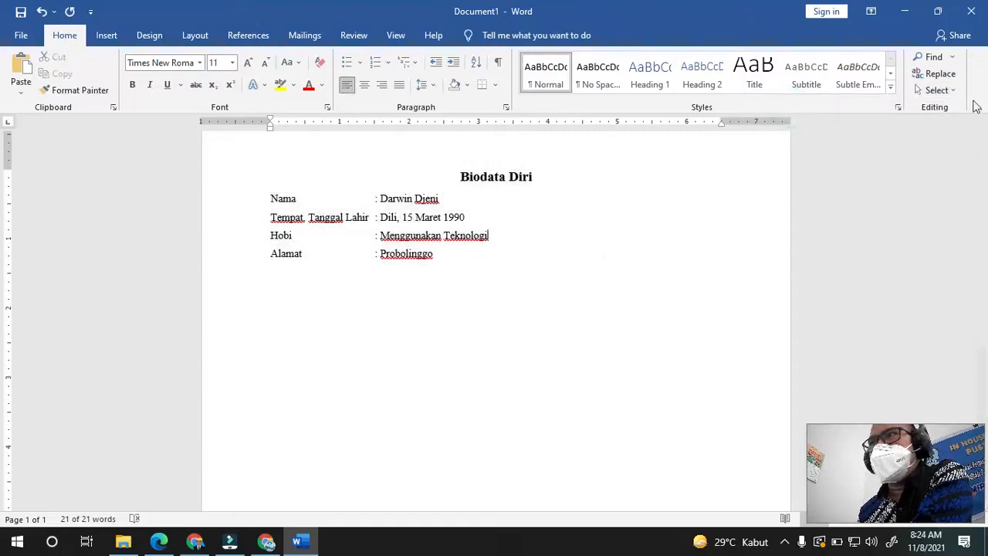
{"action": "left_click", "coordinate": [936, 89]}
{"action": "left_click", "coordinate": [836, 125]}
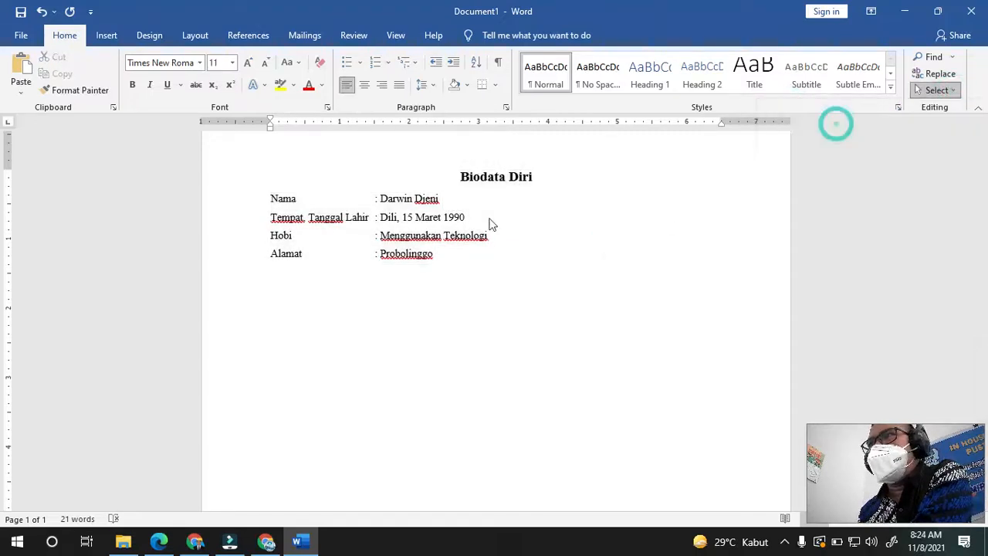
{"action": "left_click", "coordinate": [397, 217]}
{"action": "left_click", "coordinate": [585, 226]}
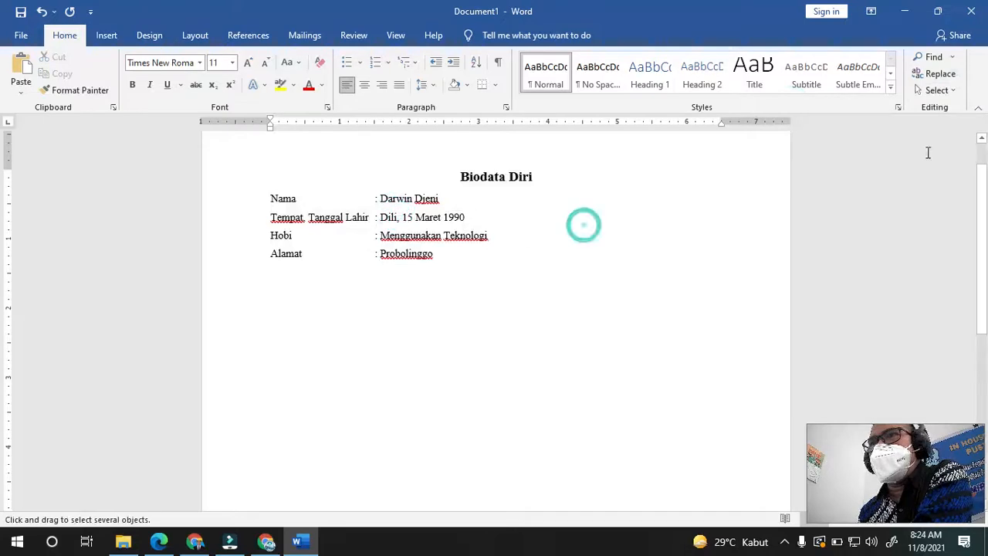
{"action": "left_click", "coordinate": [952, 91]}
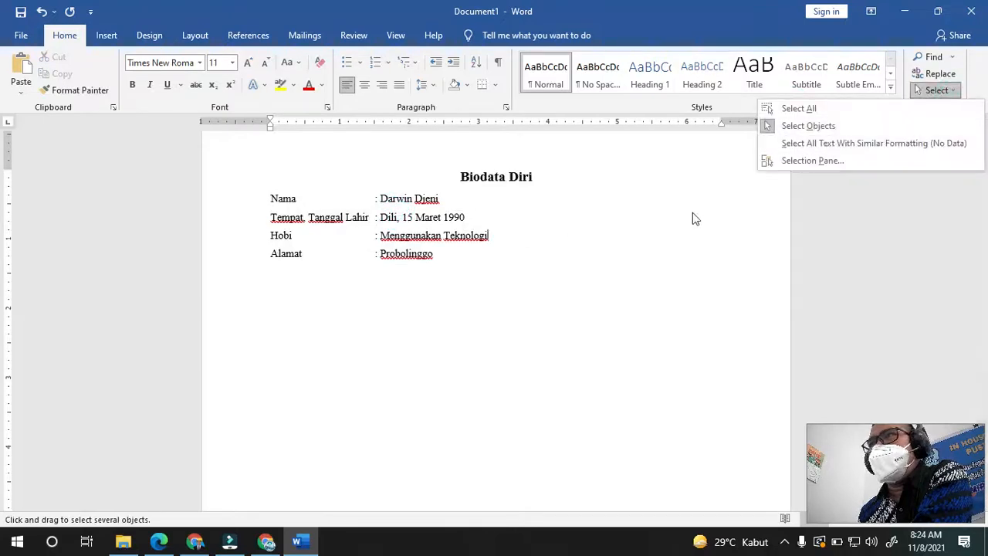
{"action": "left_click", "coordinate": [657, 203]}
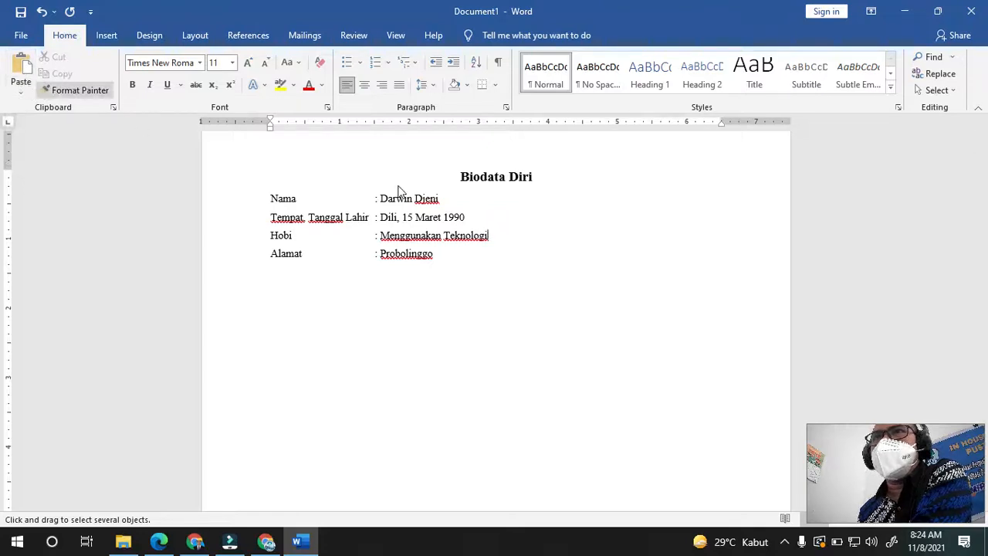
- Copy the Biodata Diri heading, its four rows and the empty line below
{"action": "left_click_drag", "start_coordinate": [470, 266], "coordinate": [259, 213]}
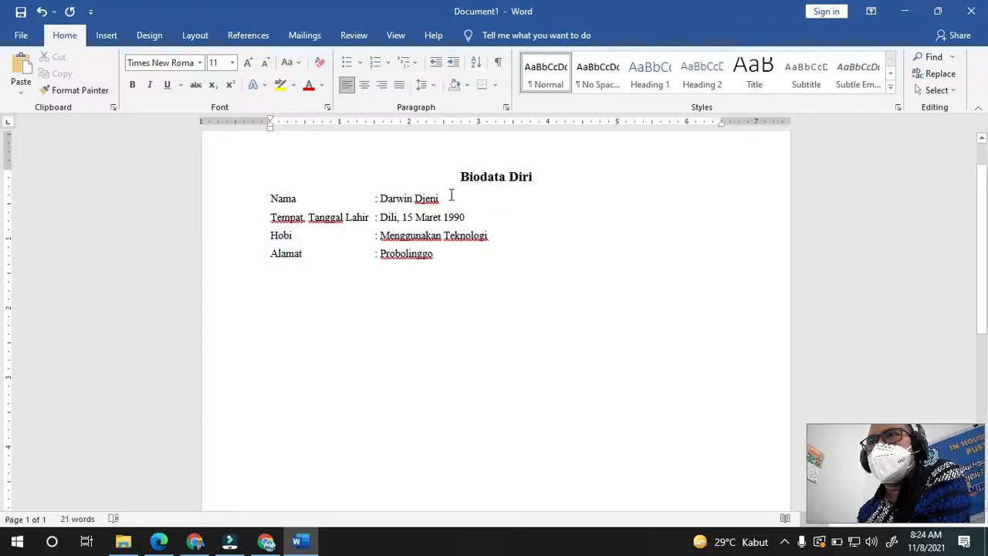
{"action": "left_click_drag", "start_coordinate": [459, 176], "coordinate": [520, 258]}
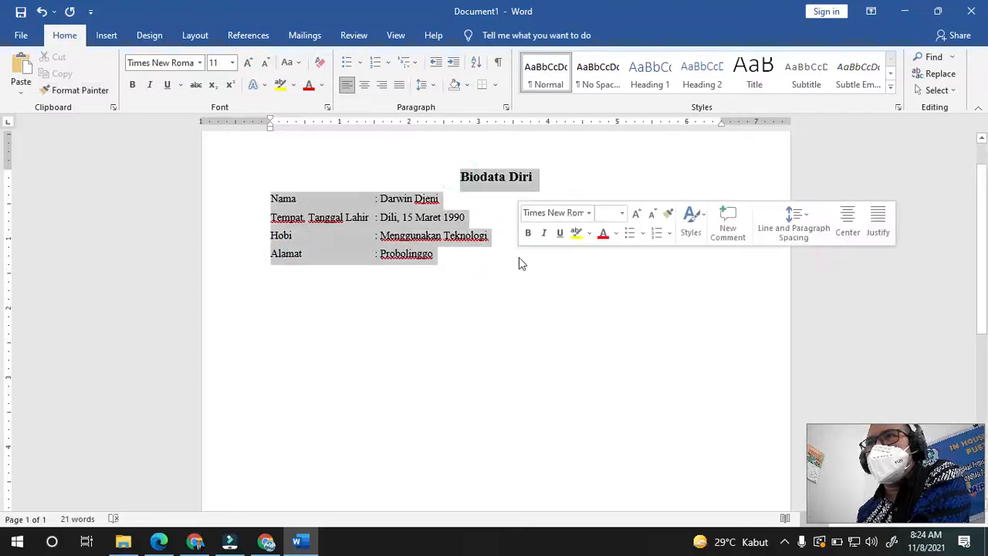
{"action": "left_click", "coordinate": [461, 281]}
{"action": "left_click_drag", "start_coordinate": [454, 171], "coordinate": [547, 260]}
{"action": "key", "text": "ctrl+c"}
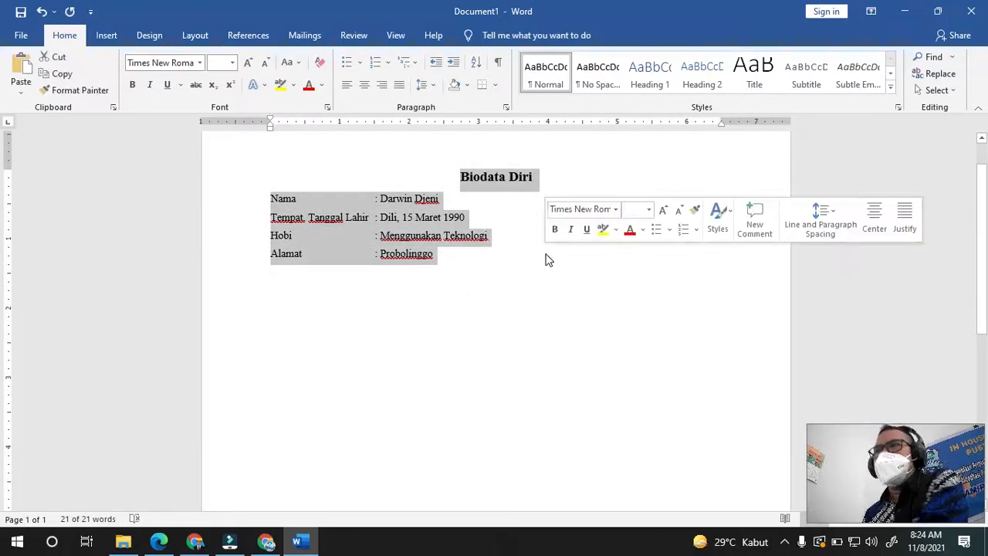
{"action": "left_click", "coordinate": [60, 75]}
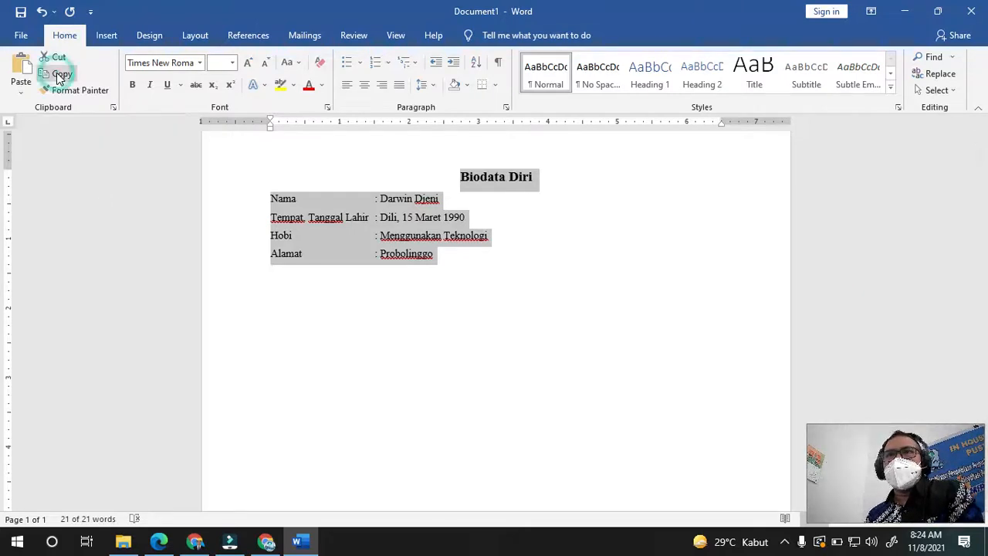
{"action": "left_click", "coordinate": [388, 278]}
- Paste a second biodata block on a new line and append '2' to its Nama entry
{"action": "key", "text": "Return"}
{"action": "key", "text": "ctrl+v"}
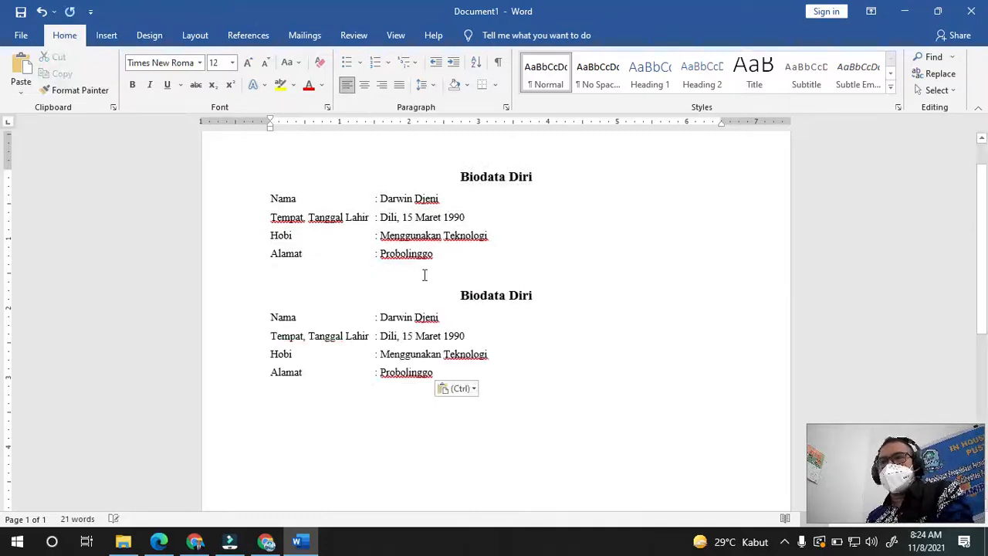
{"action": "left_click", "coordinate": [448, 309]}
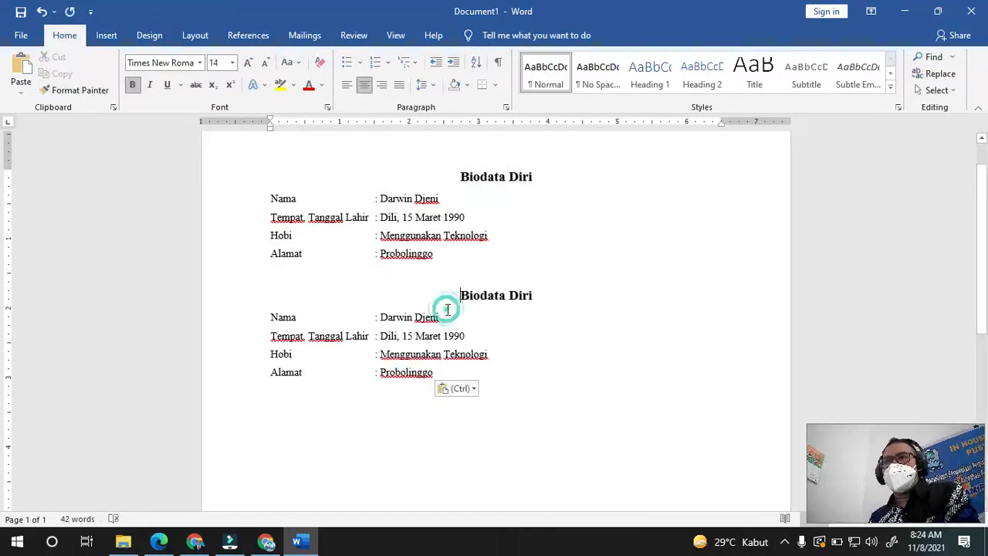
{"action": "left_click", "coordinate": [451, 316]}
{"action": "type", "text": "2"}
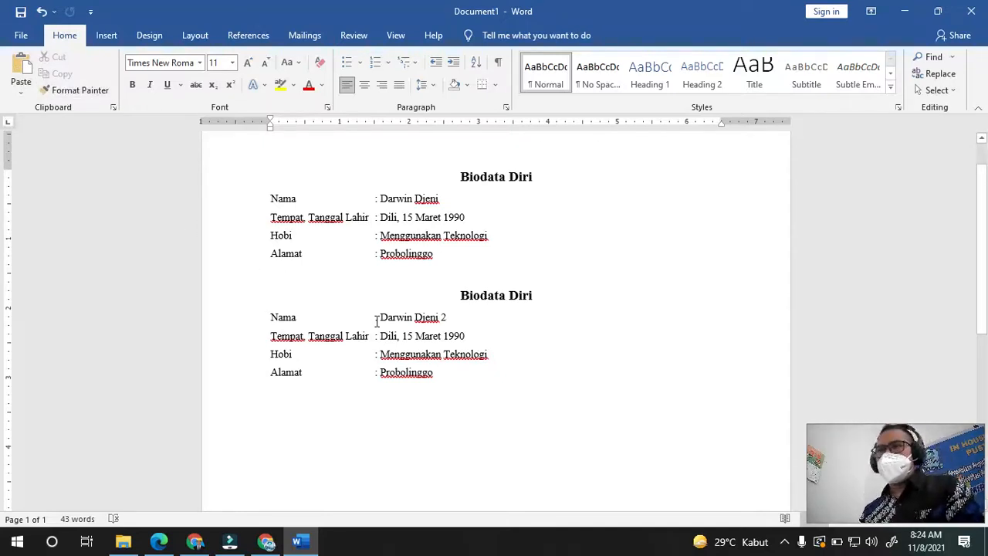
{"action": "left_click", "coordinate": [500, 403]}
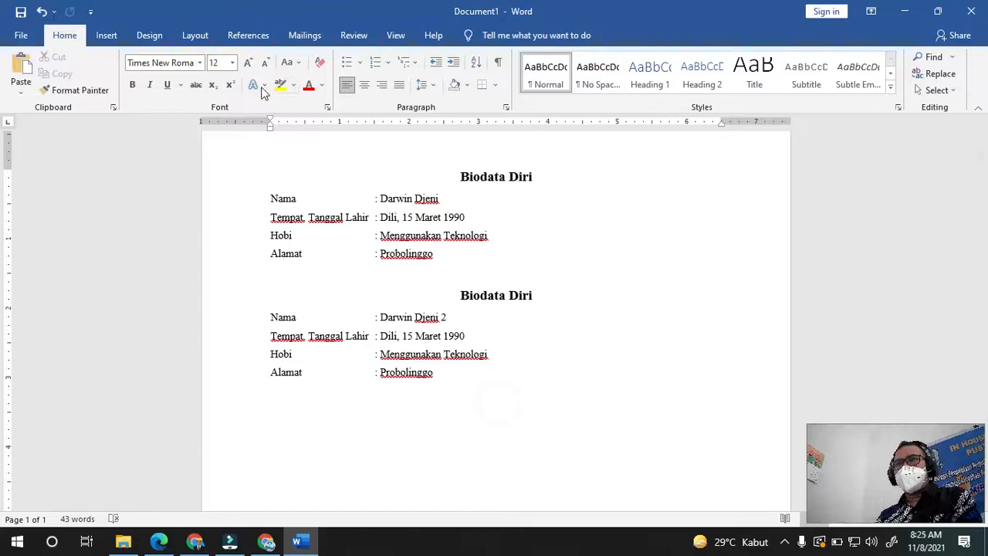
{"action": "left_click", "coordinate": [520, 363]}
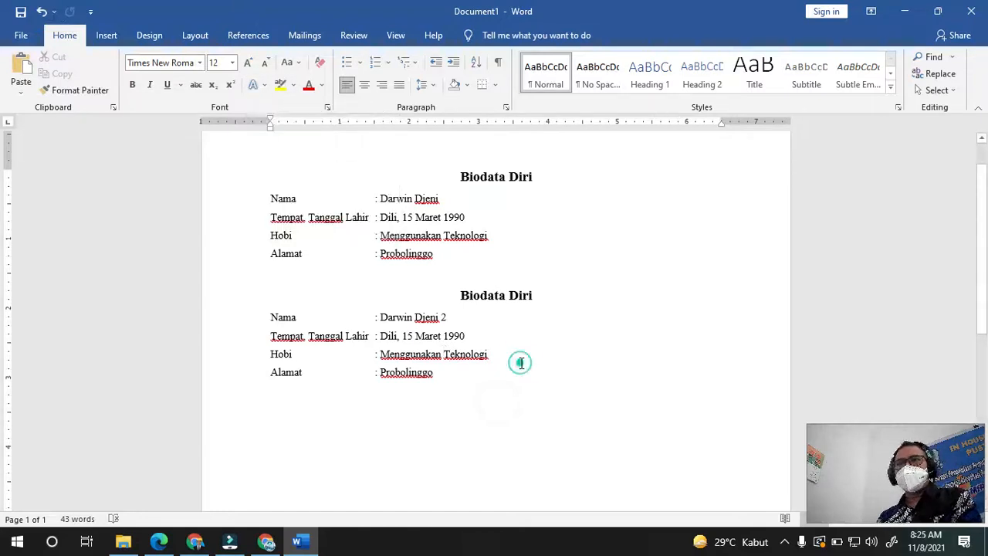
- Open the File backstage view, return briefly to the document, then reopen it
{"action": "left_click", "coordinate": [21, 37]}
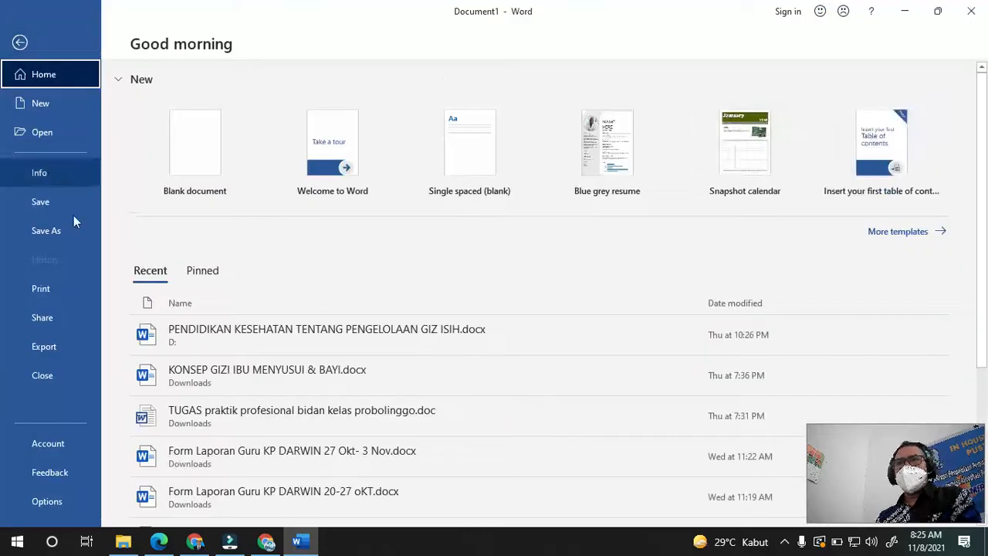
{"action": "left_click", "coordinate": [20, 42]}
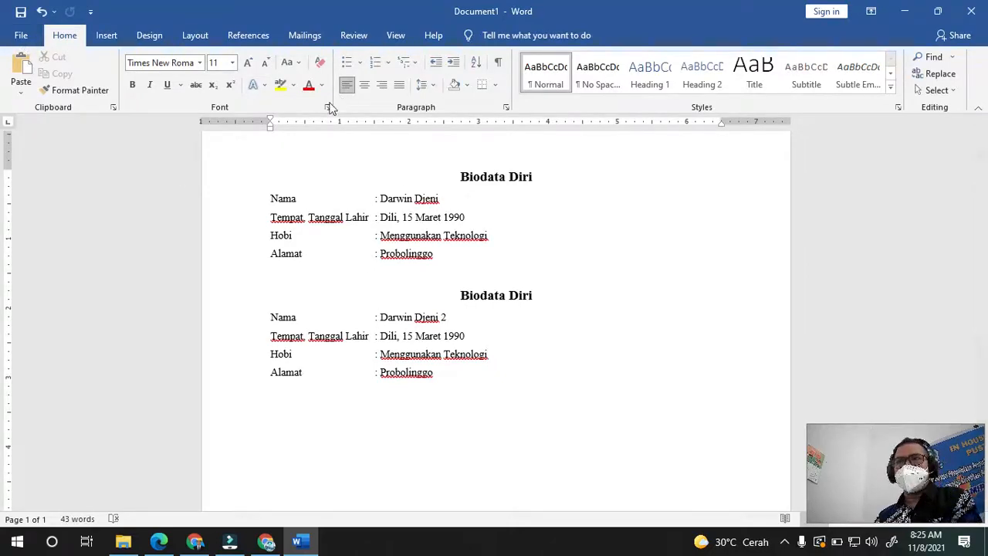
{"action": "left_click", "coordinate": [21, 35]}
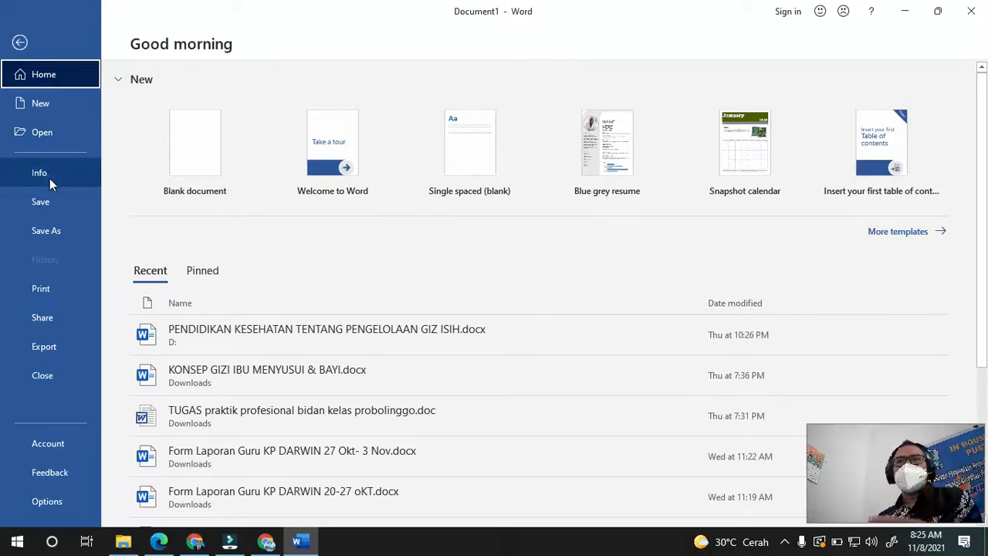
- Save the document as 'Coba 1' in Word Document (.docx) format in D:\Informatika
{"action": "left_click", "coordinate": [59, 230]}
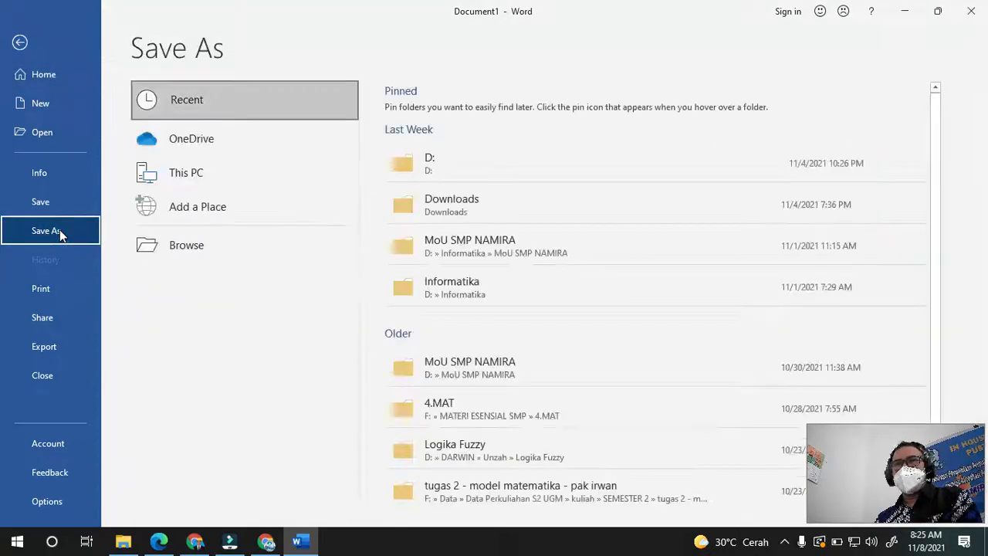
{"action": "left_click", "coordinate": [417, 169]}
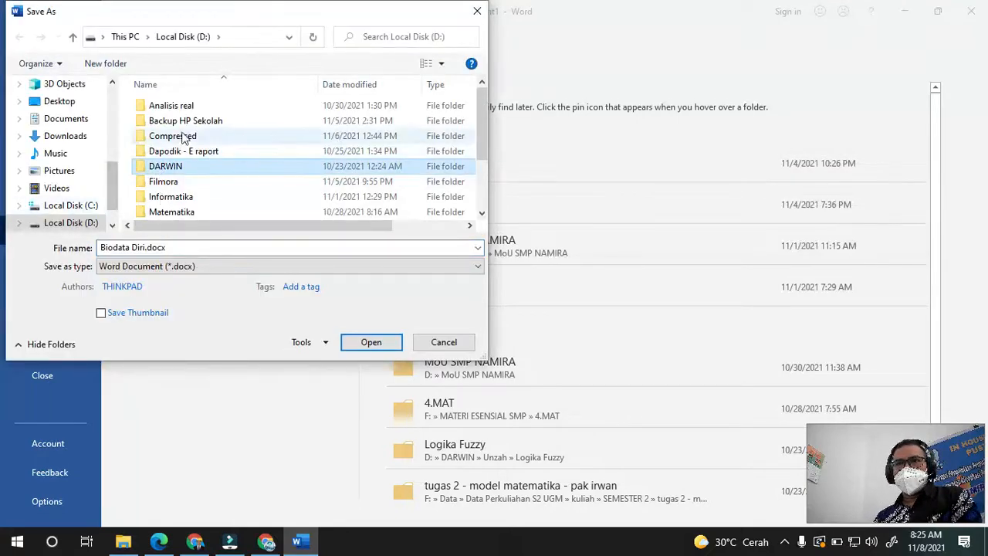
{"action": "left_click", "coordinate": [171, 196]}
{"action": "double_click", "coordinate": [172, 197]}
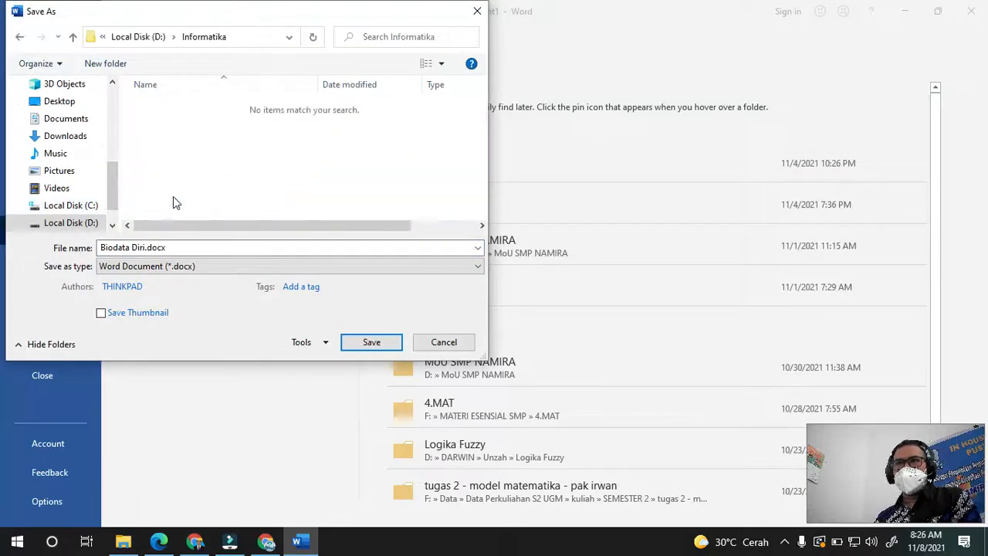
{"action": "double_click", "coordinate": [146, 247]}
{"action": "left_click_drag", "start_coordinate": [143, 247], "coordinate": [85, 245]}
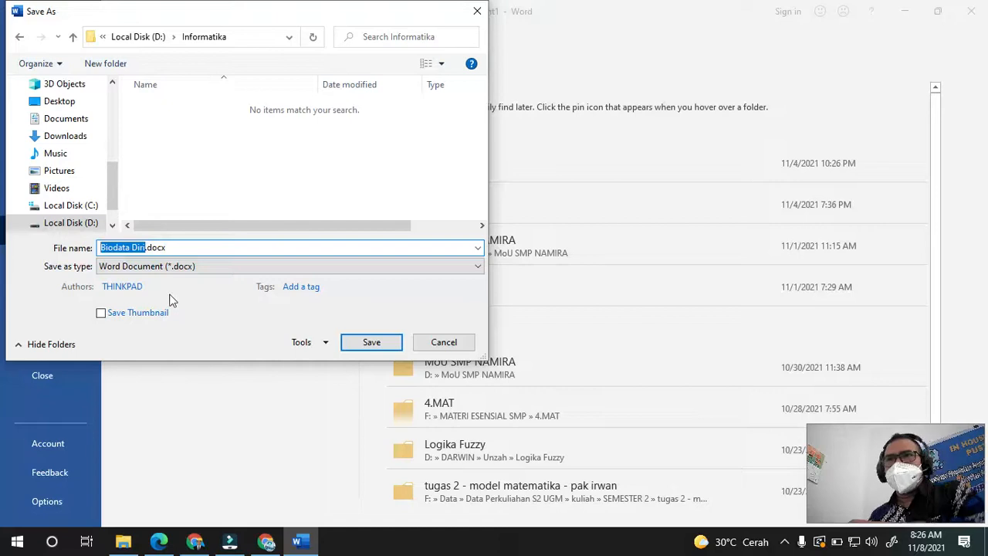
{"action": "type", "text": "Coba 1"}
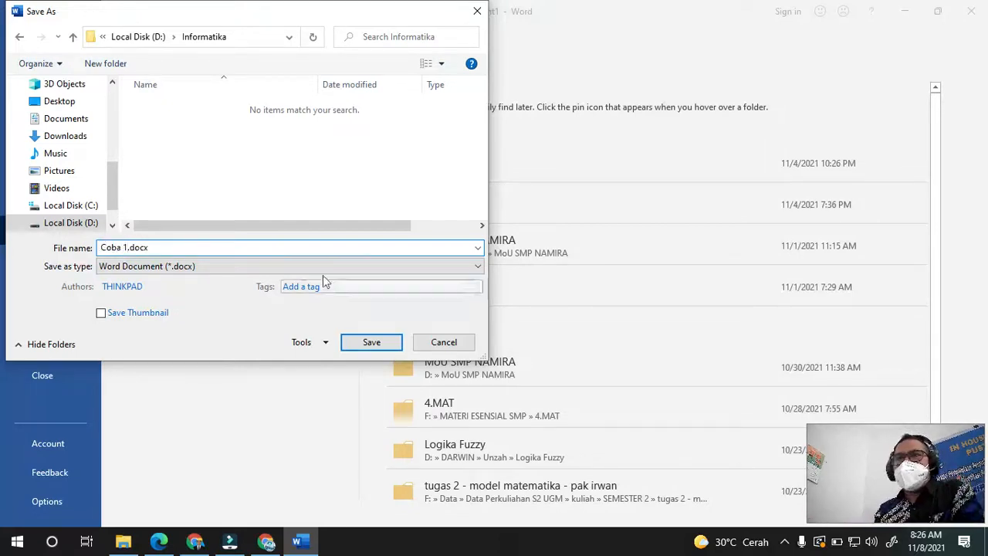
{"action": "left_click", "coordinate": [230, 267]}
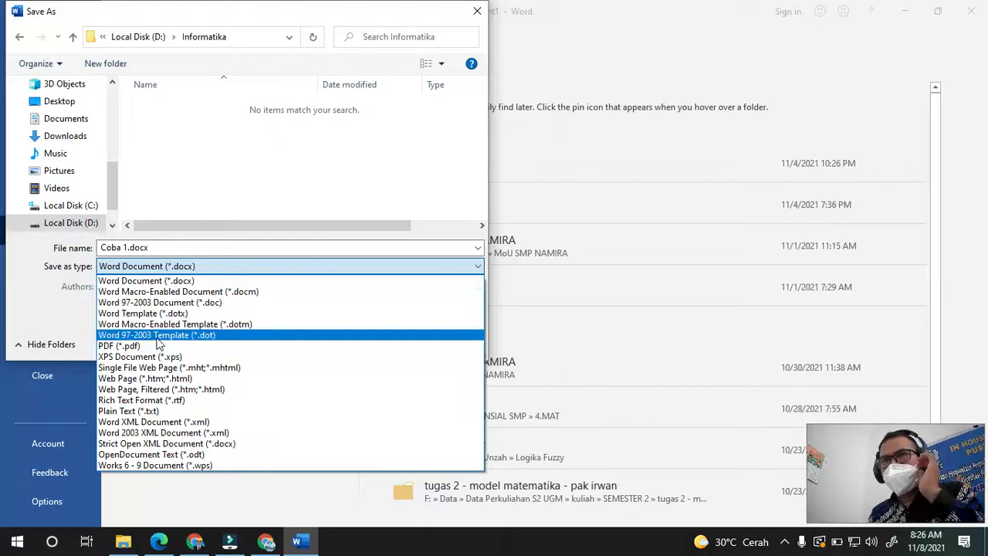
{"action": "left_click", "coordinate": [231, 196]}
{"action": "left_click", "coordinate": [368, 347]}
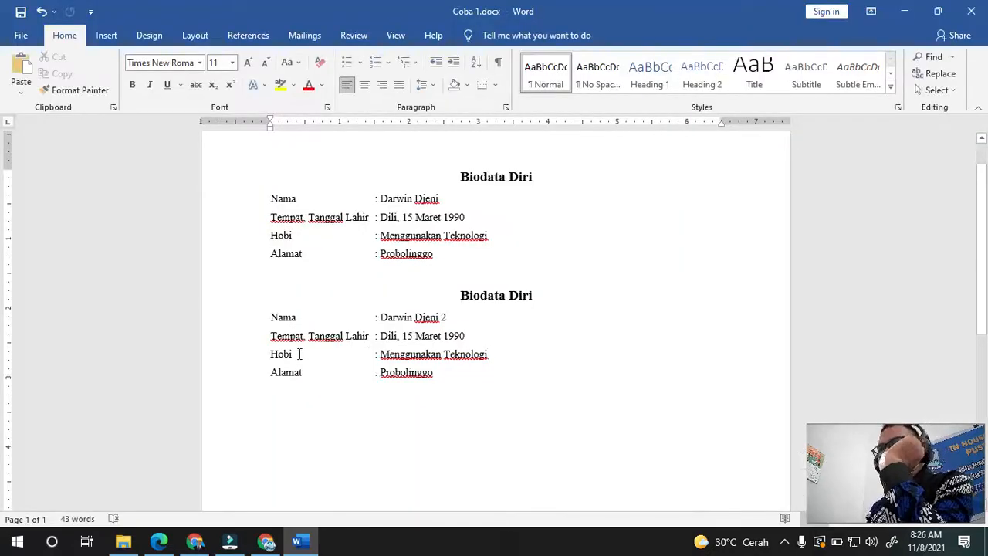
{"action": "left_click", "coordinate": [21, 35]}
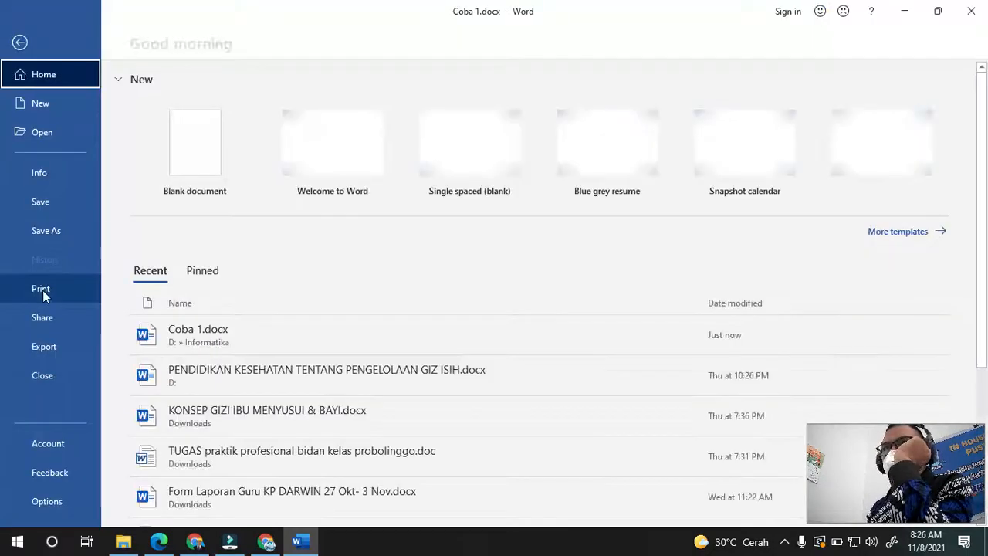
{"action": "left_click", "coordinate": [42, 290]}
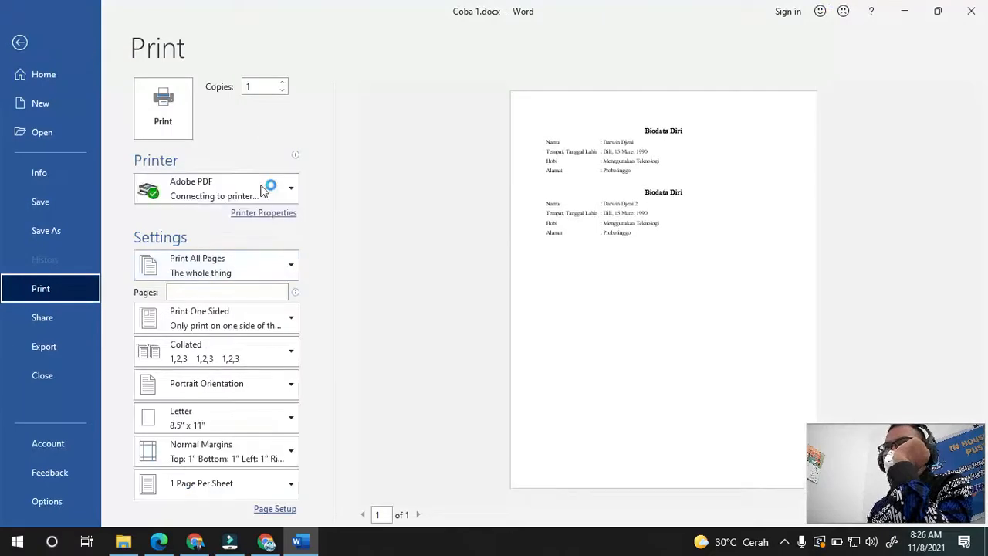
{"action": "left_click", "coordinate": [288, 195]}
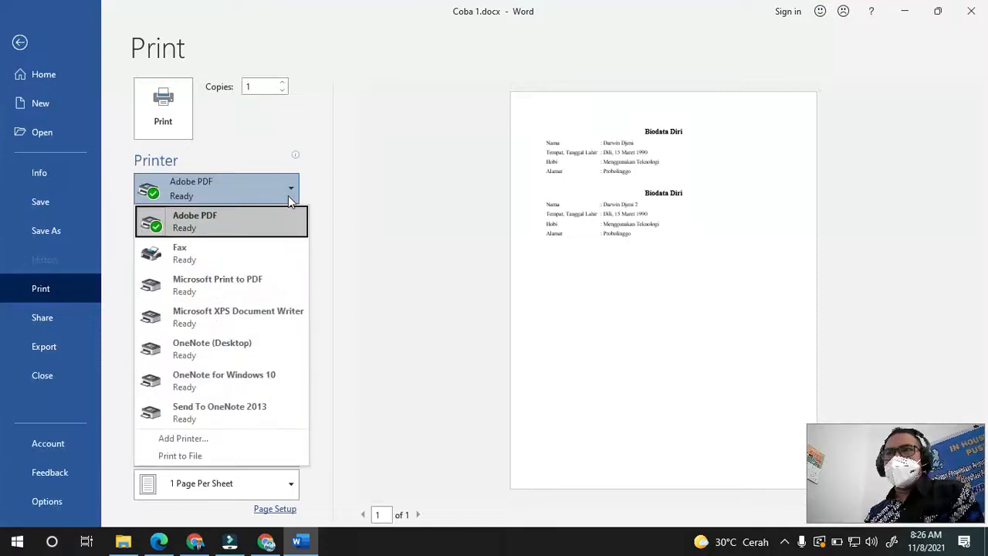
{"action": "left_click", "coordinate": [356, 193]}
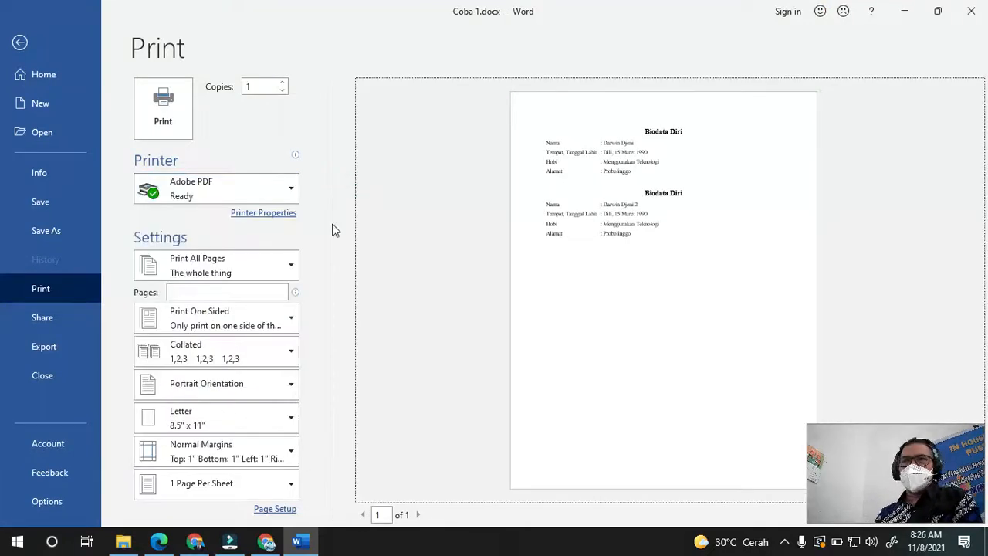
{"action": "left_click_drag", "start_coordinate": [902, 438], "coordinate": [903, 327]}
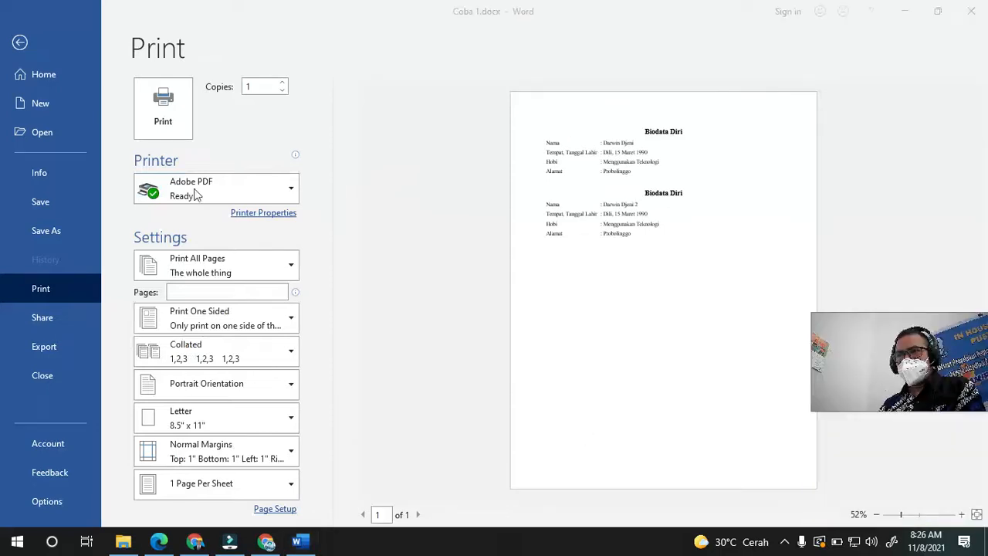
{"action": "left_click_drag", "start_coordinate": [902, 354], "coordinate": [898, 463]}
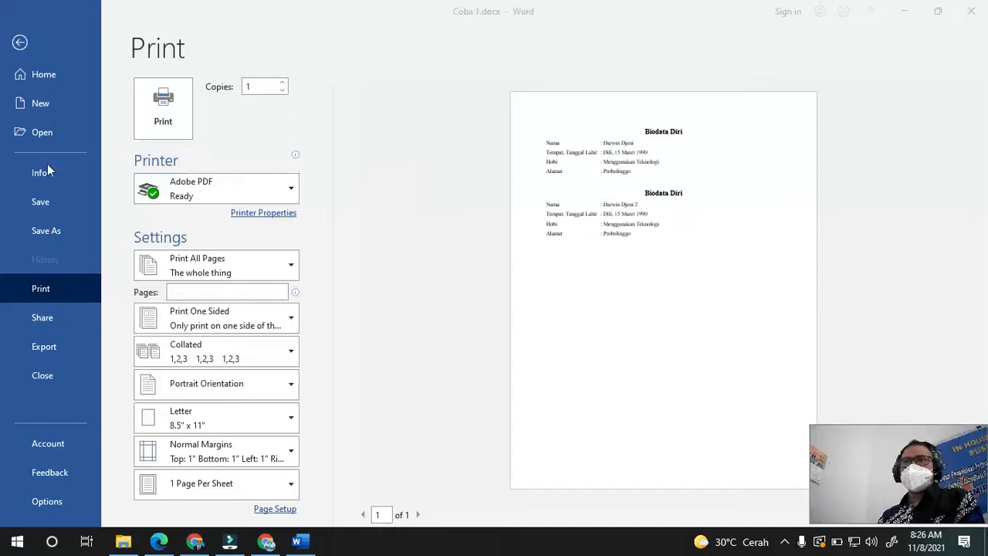
{"action": "left_click", "coordinate": [38, 319]}
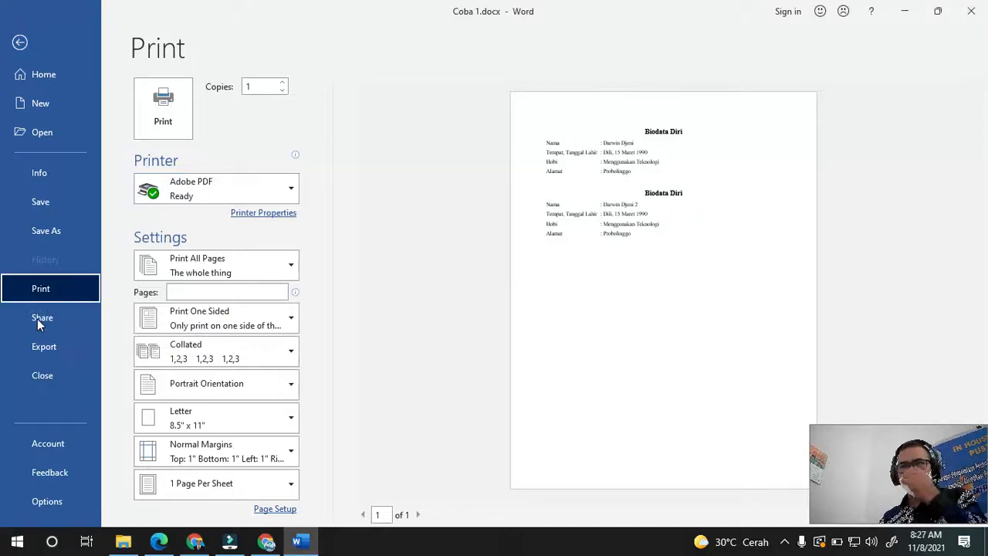
{"action": "left_click", "coordinate": [43, 318]}
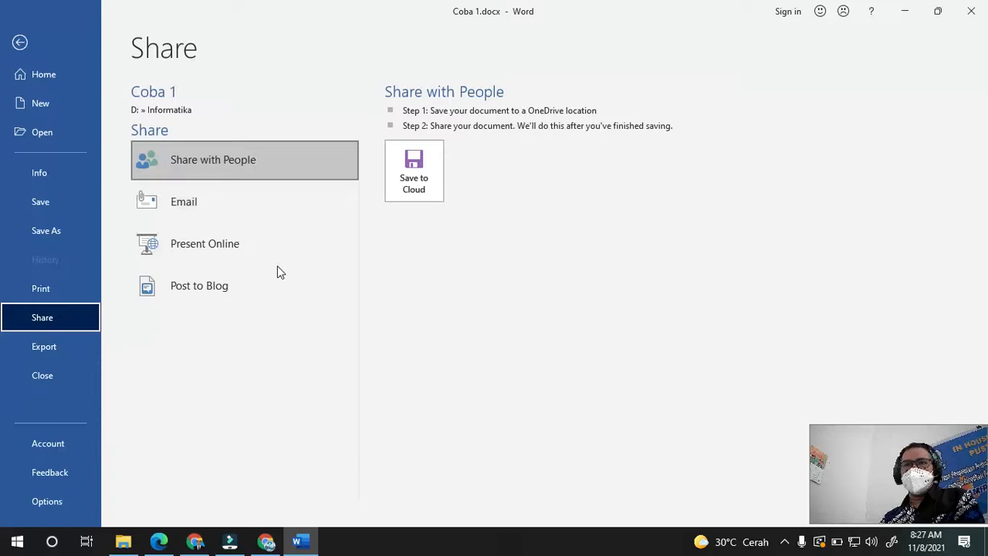
{"action": "left_click", "coordinate": [21, 43]}
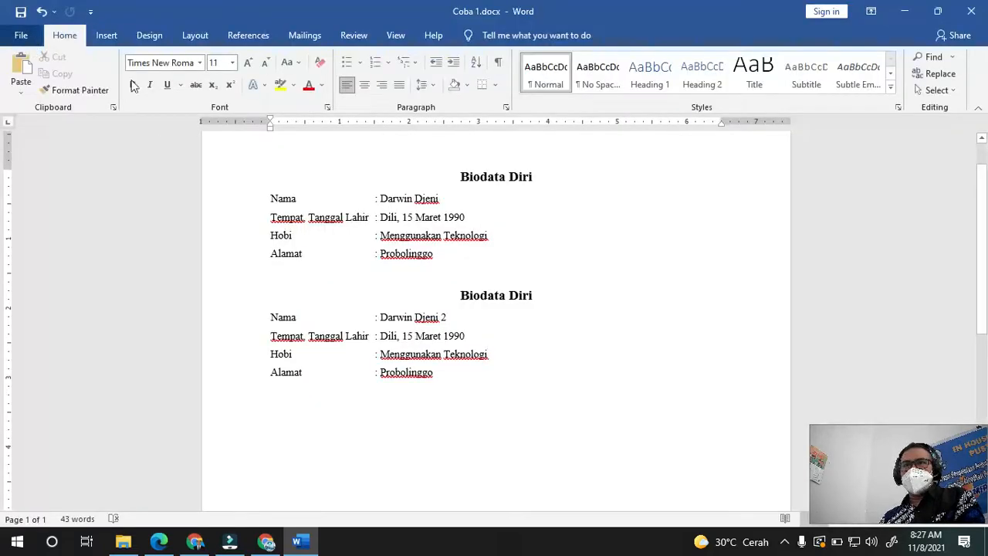
- Insert a 3×1 table in the wrong place, then undo it
{"action": "left_click", "coordinate": [107, 37]}
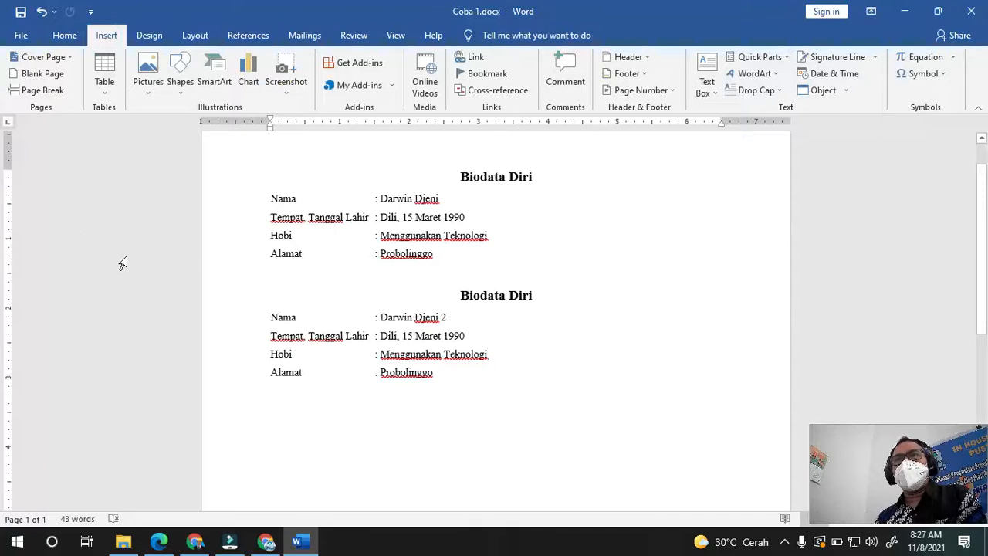
{"action": "left_click", "coordinate": [103, 93]}
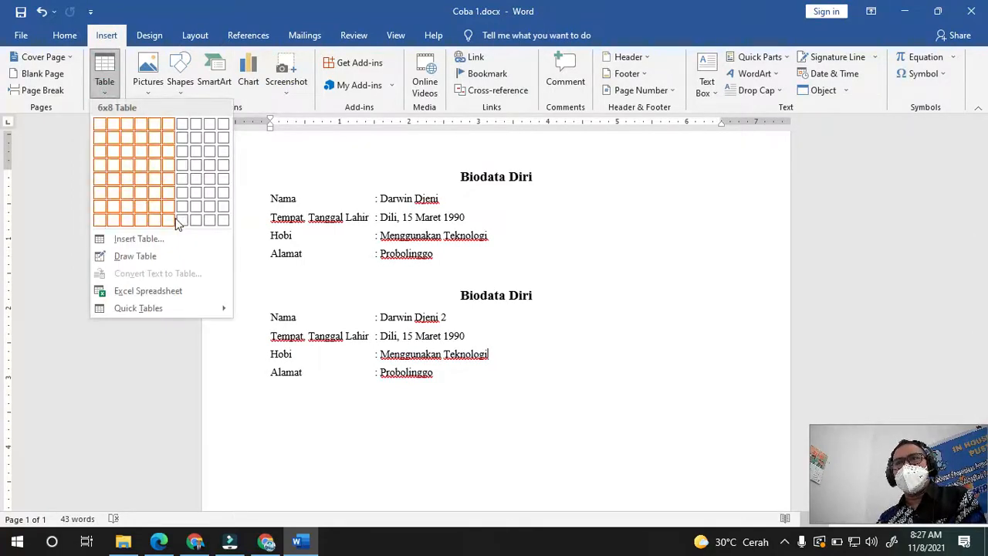
{"action": "left_click", "coordinate": [128, 126]}
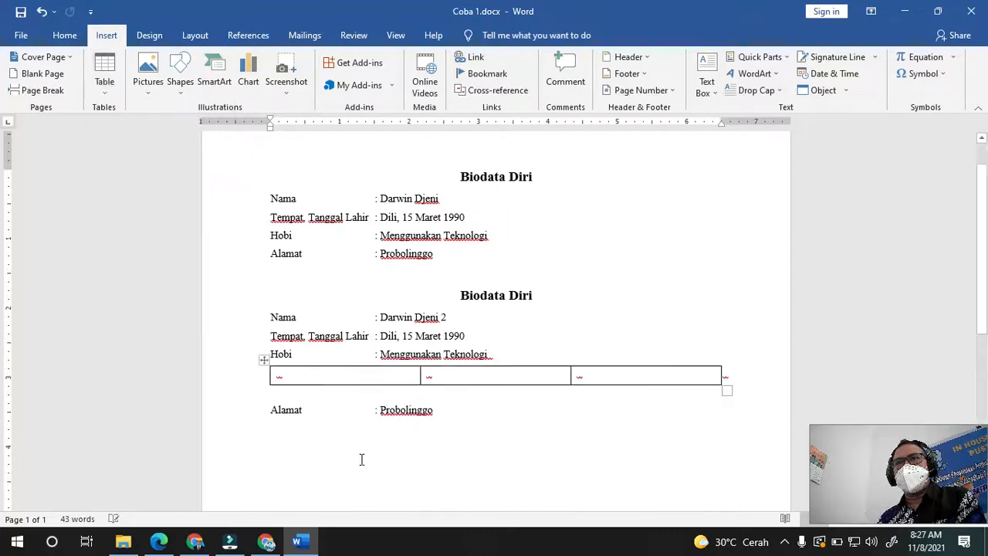
{"action": "key", "text": "ctrl+z"}
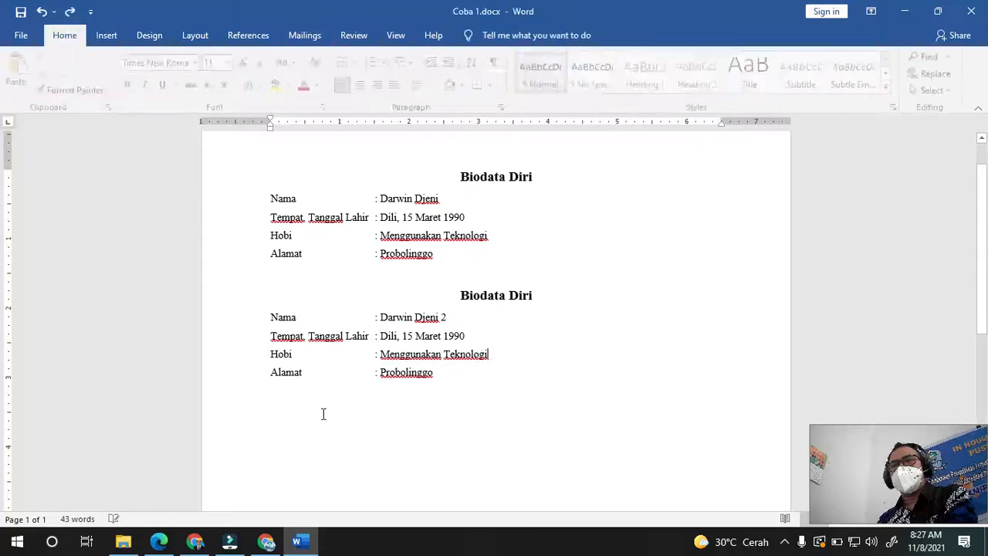
- Insert a three-column, one-row table below the Alamat line and add a second row
{"action": "left_click", "coordinate": [321, 412]}
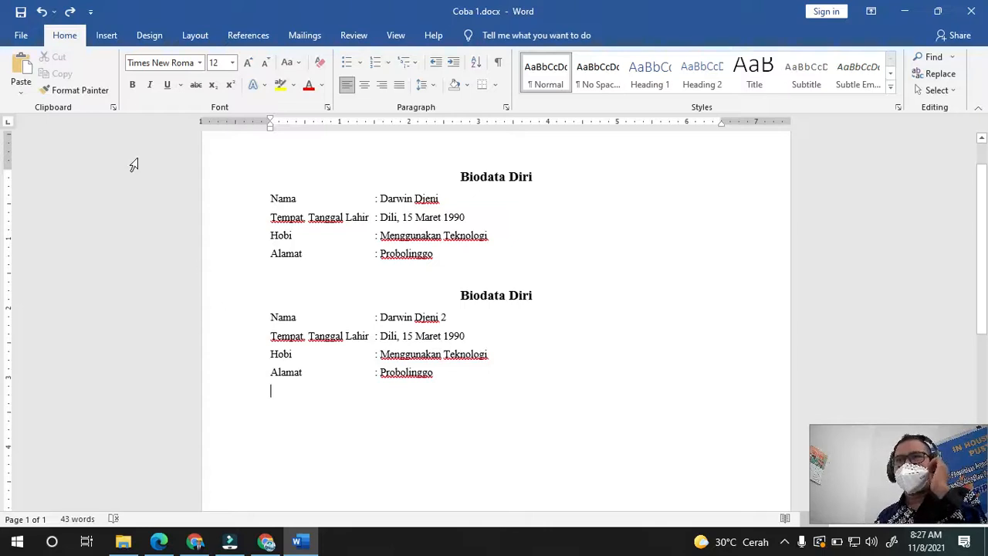
{"action": "left_click", "coordinate": [108, 36]}
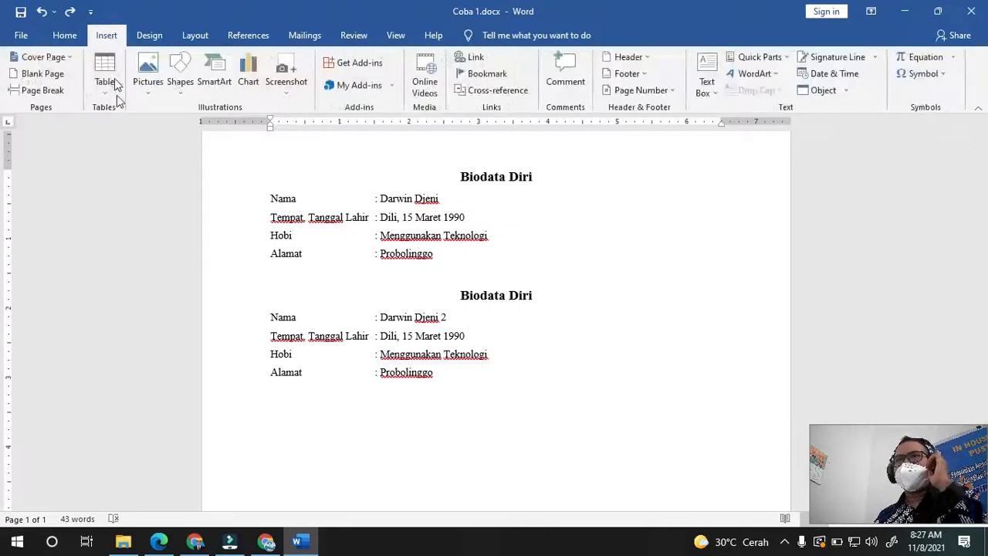
{"action": "left_click", "coordinate": [114, 91]}
{"action": "left_click", "coordinate": [125, 124]}
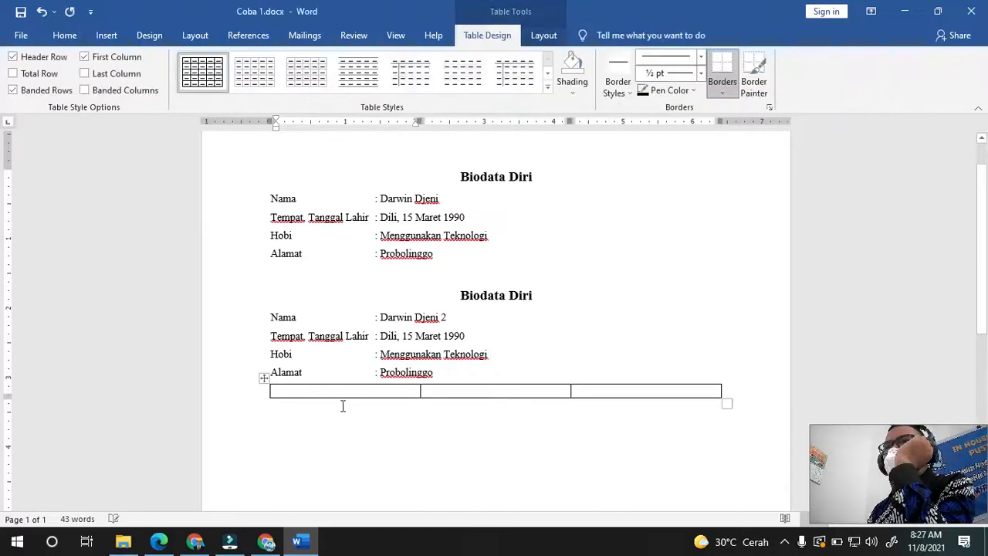
{"action": "left_click", "coordinate": [551, 451]}
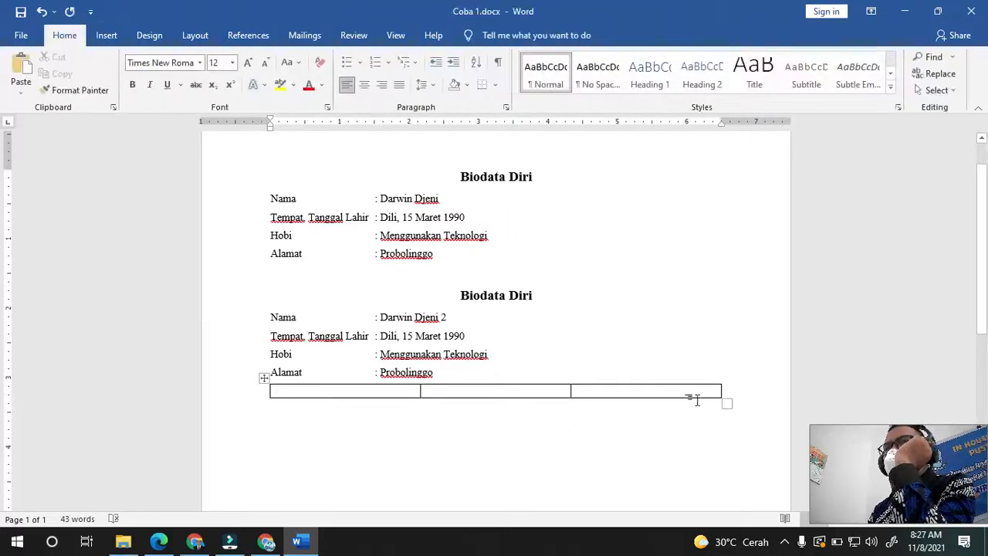
{"action": "left_click", "coordinate": [730, 393]}
{"action": "key", "text": "Return"}
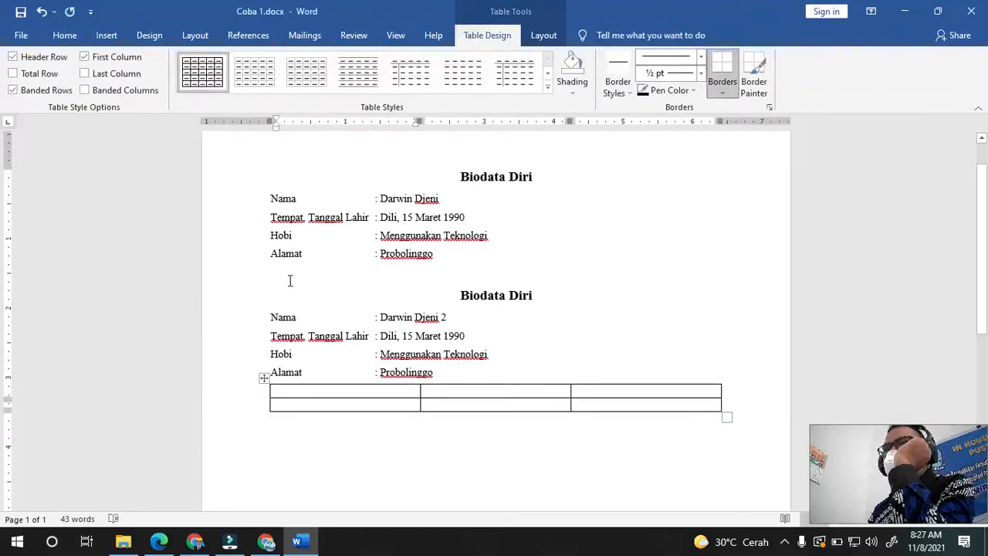
- Put the cursor below the table and bring up the picture insertion choices
{"action": "left_click", "coordinate": [64, 36]}
{"action": "left_click", "coordinate": [107, 35]}
{"action": "left_click", "coordinate": [302, 432]}
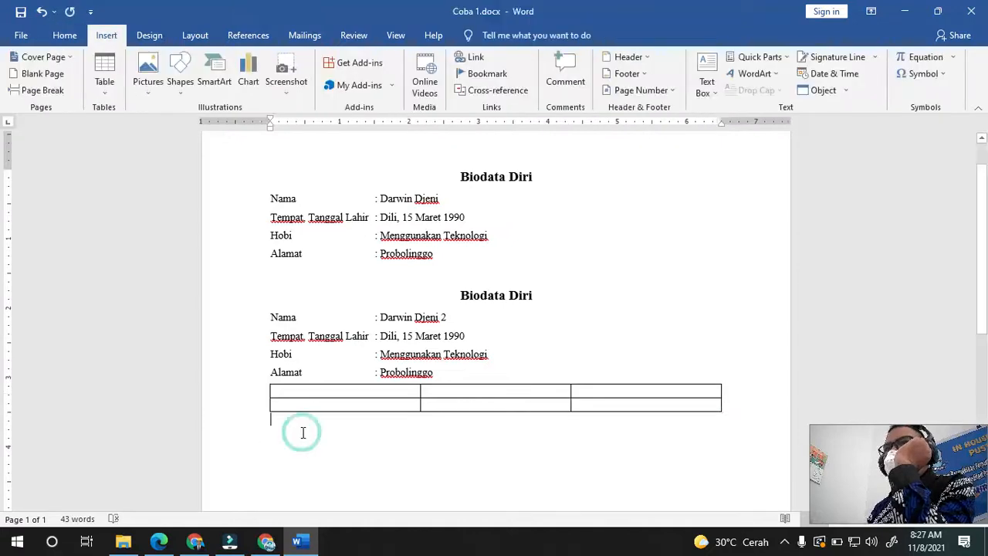
{"action": "left_click", "coordinate": [149, 87]}
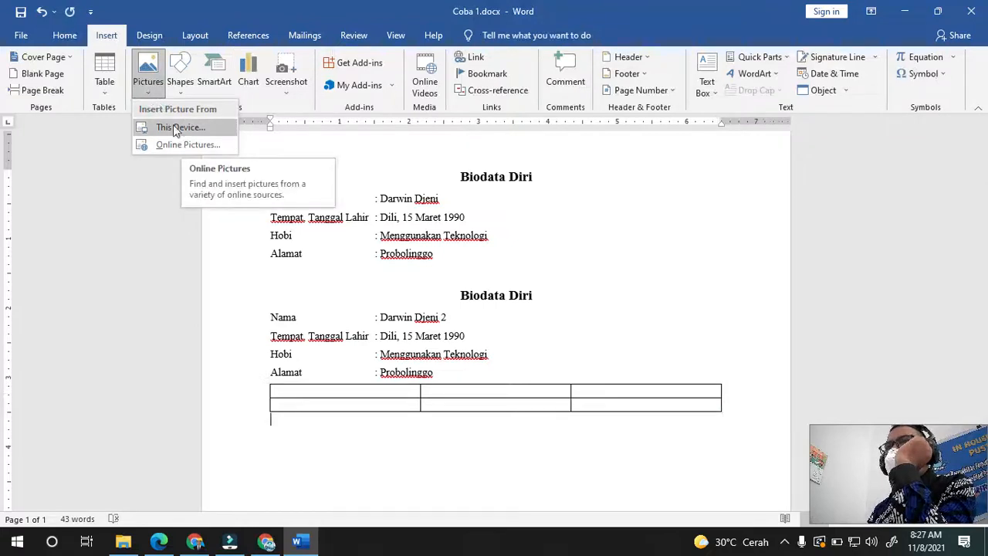
- Select pngwing.com.png in File Explorer's Downloads folder, then switch back to Word
{"action": "left_click", "coordinate": [321, 424]}
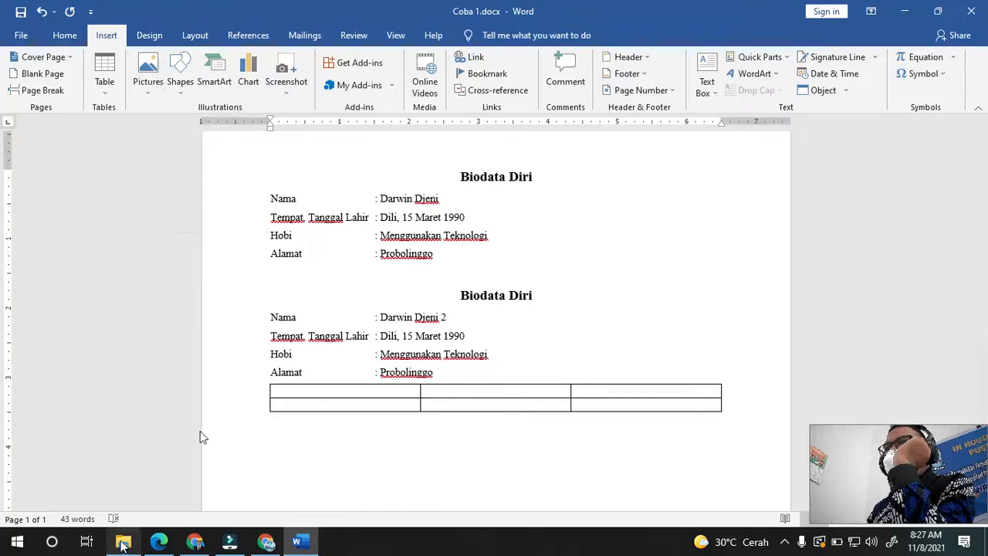
{"action": "left_click", "coordinate": [123, 544]}
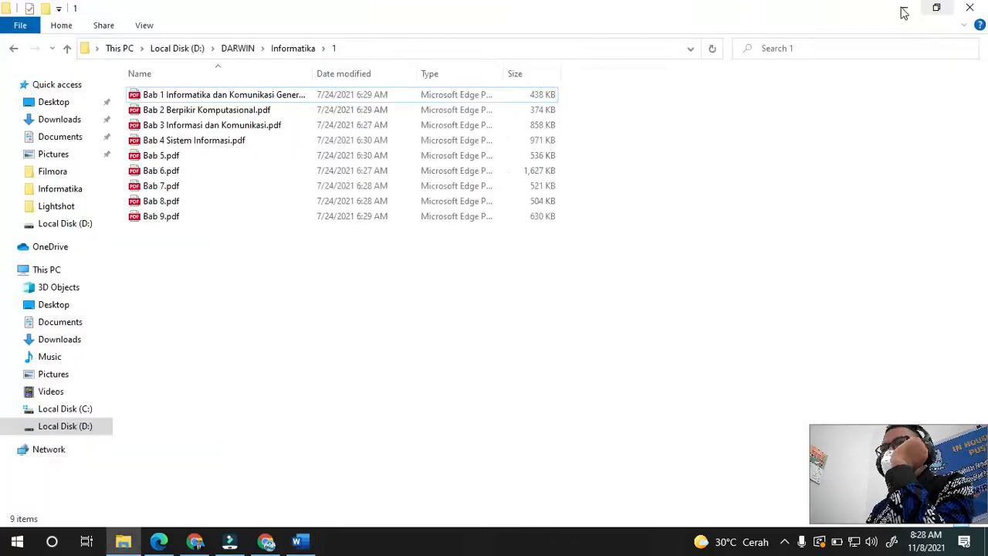
{"action": "left_click", "coordinate": [65, 340]}
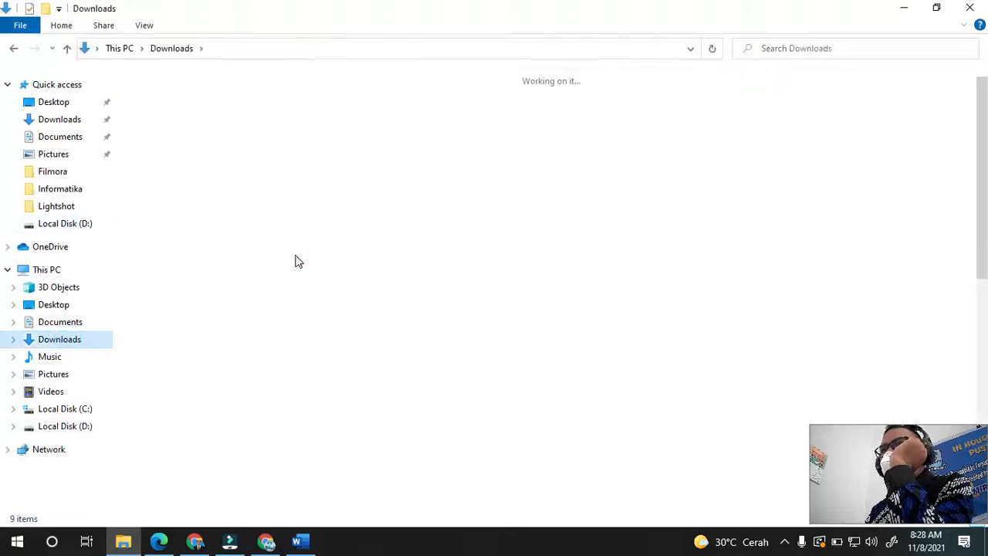
{"action": "left_click", "coordinate": [399, 285]}
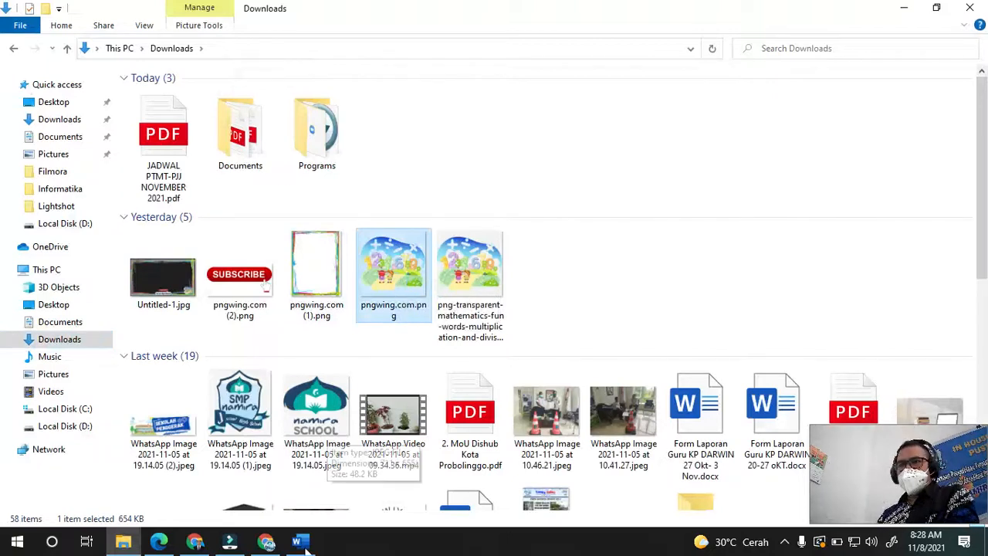
{"action": "left_click", "coordinate": [302, 541]}
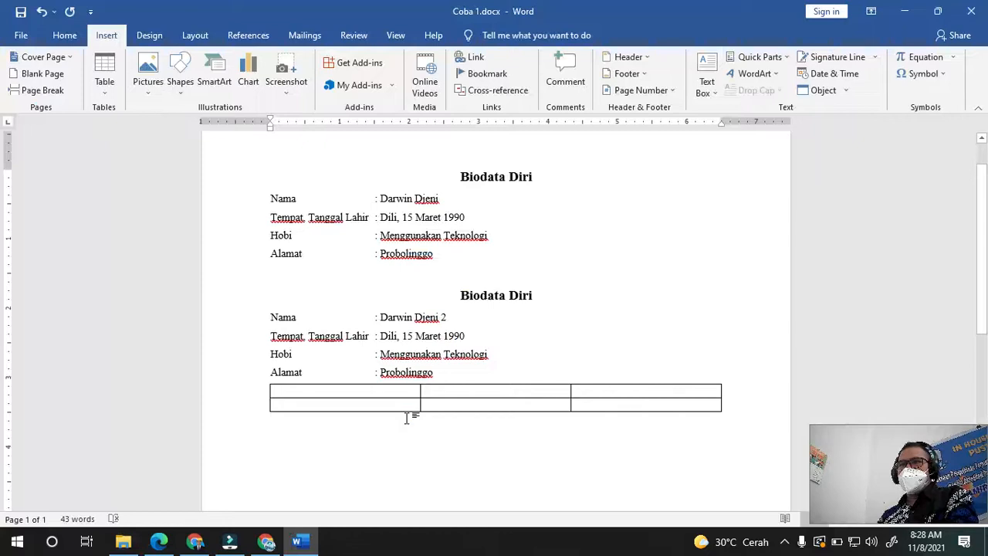
- Paste the cartoon numbers picture below the table and shrink it to fit on page 1
{"action": "key", "text": "ctrl+v"}
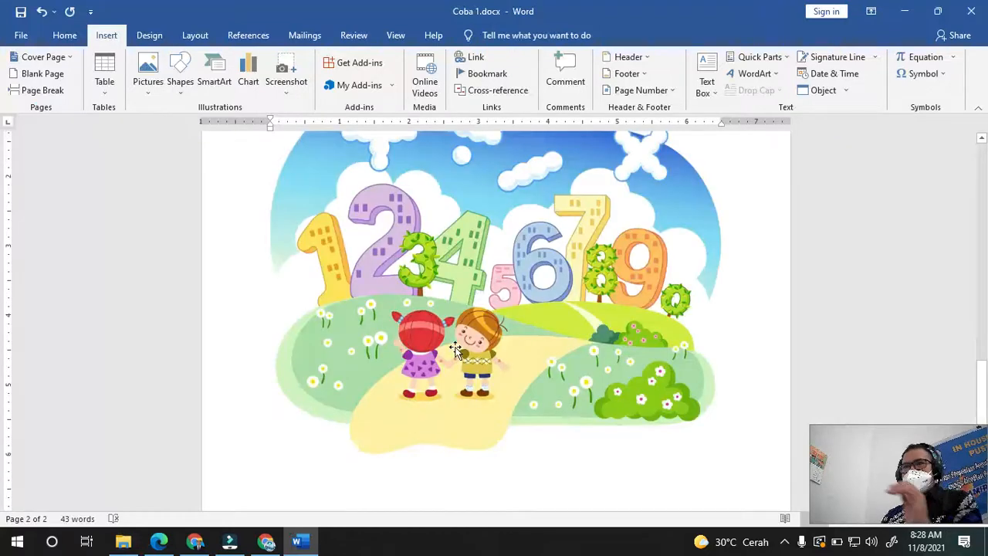
{"action": "left_click", "coordinate": [456, 348]}
{"action": "left_click", "coordinate": [267, 494]}
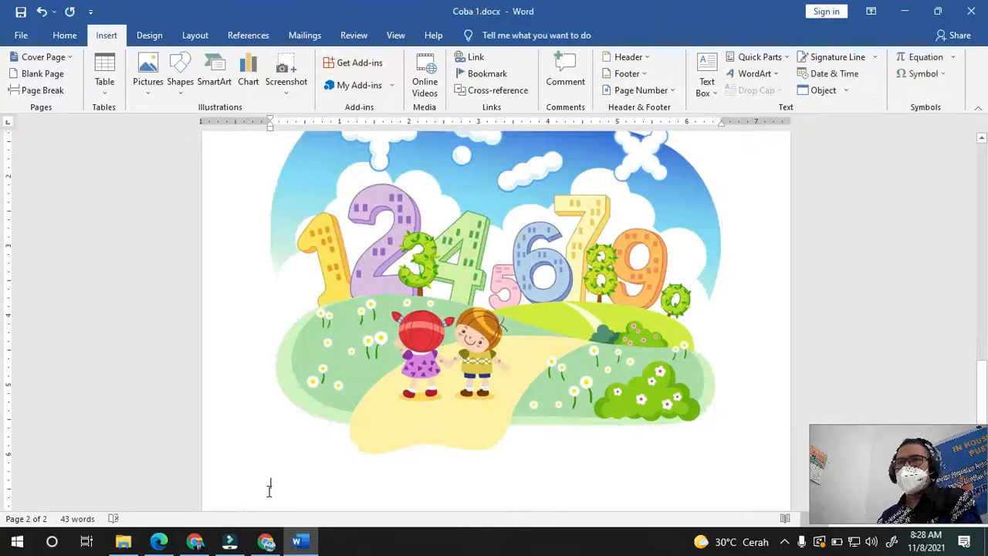
{"action": "left_click", "coordinate": [303, 432]}
{"action": "left_click", "coordinate": [270, 488]}
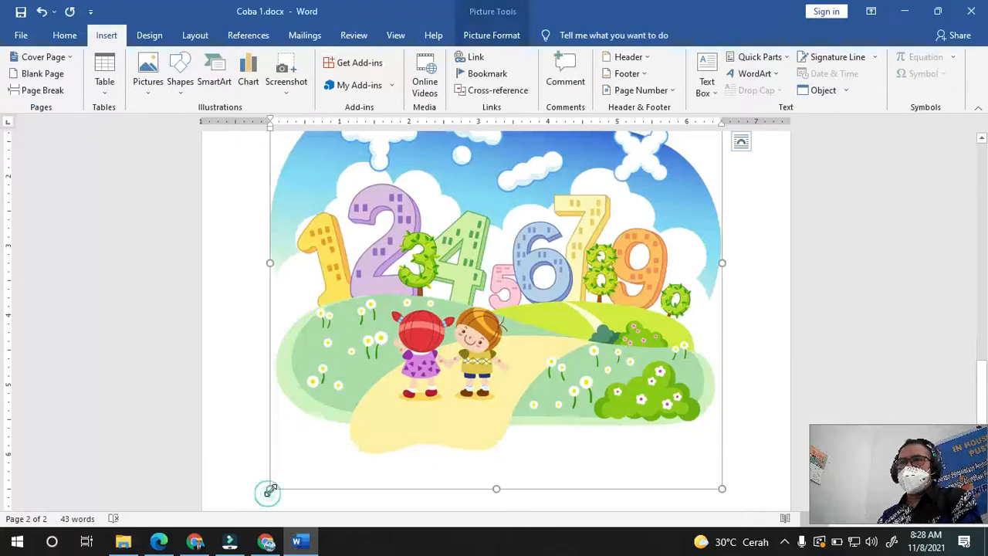
{"action": "left_click_drag", "start_coordinate": [413, 386], "coordinate": [541, 342]}
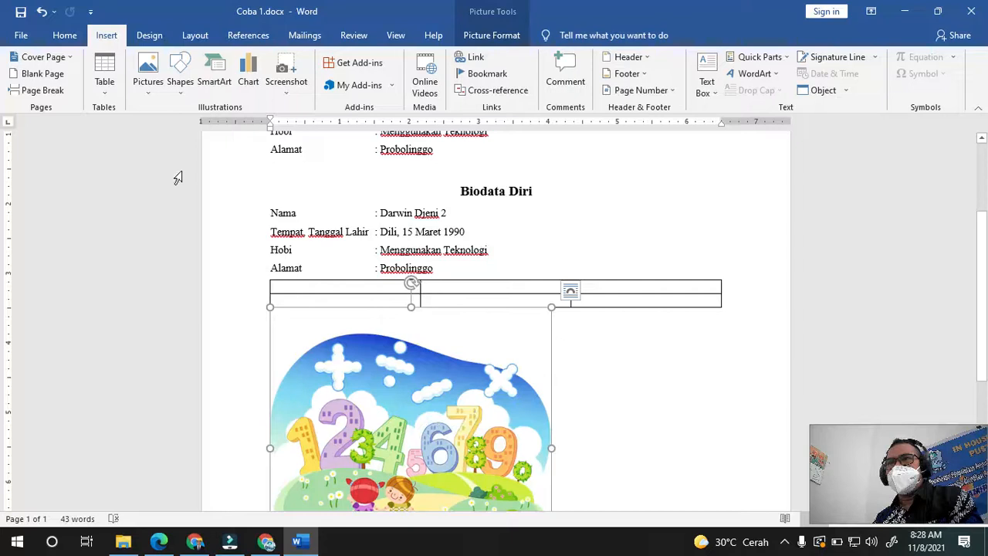
{"action": "left_click", "coordinate": [182, 91]}
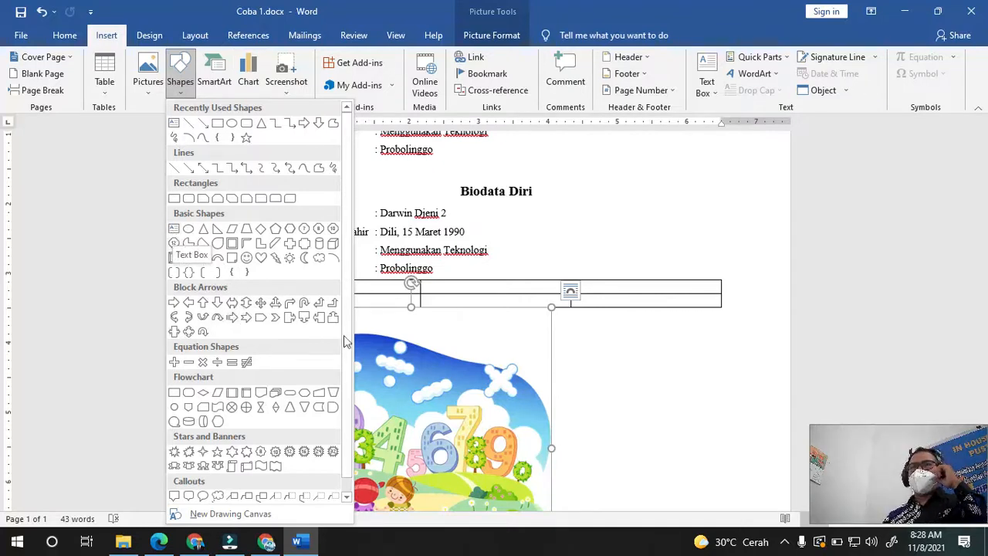
- Dismiss the Shapes gallery beside the picture without inserting any shape
{"action": "left_click", "coordinate": [572, 377]}
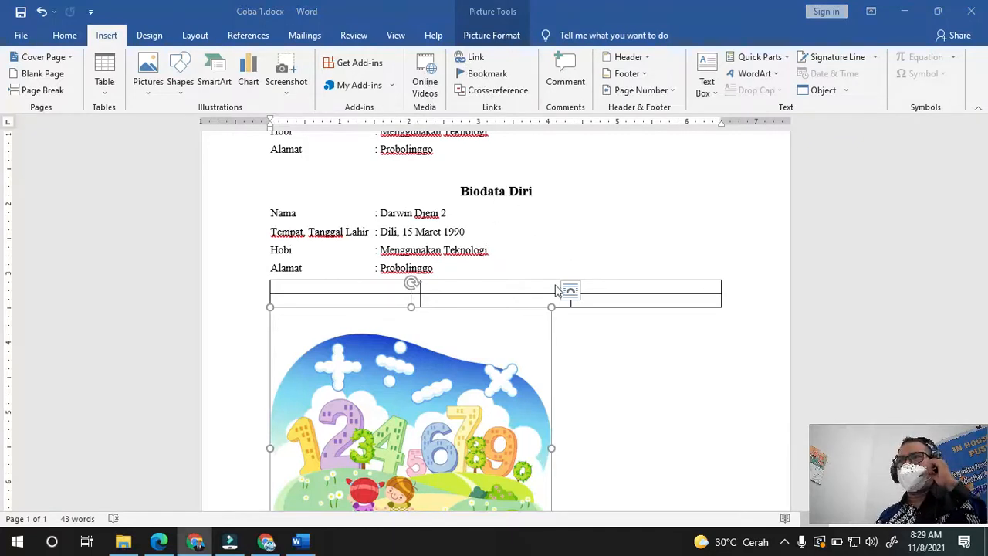
- Set the Page Color to light green after trying red and orange
{"action": "left_click", "coordinate": [150, 38]}
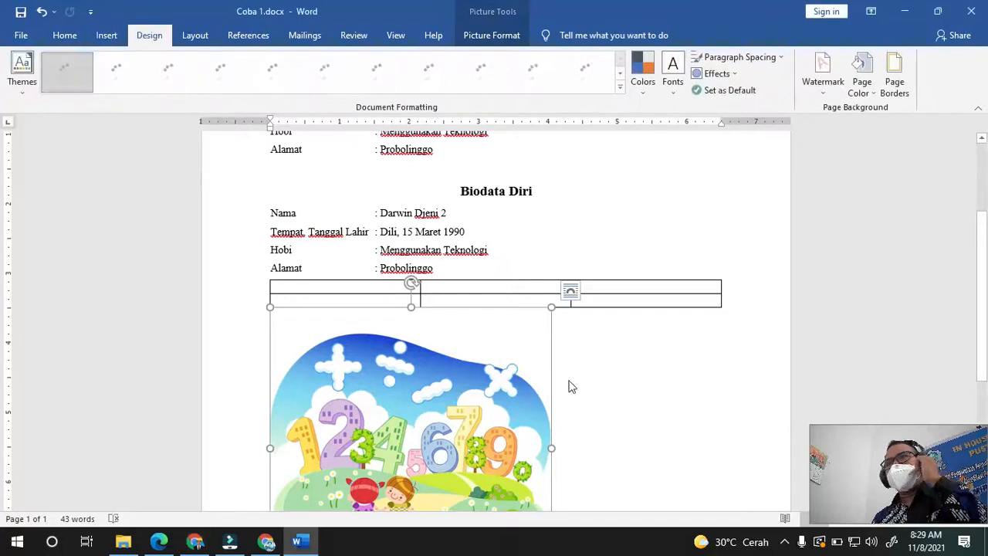
{"action": "left_click", "coordinate": [610, 388]}
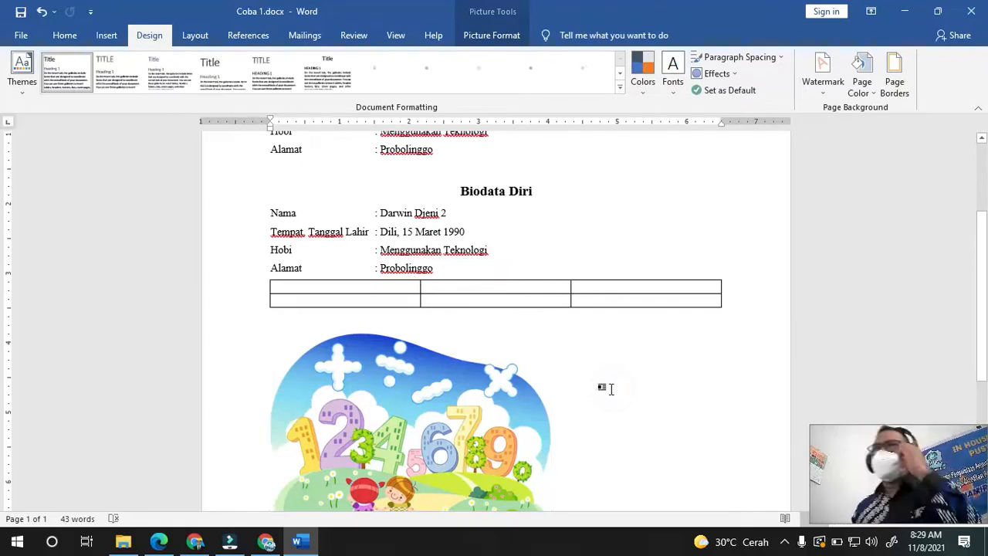
{"action": "scroll", "coordinate": [610, 388], "scroll_direction": "down", "scroll_amount": 2}
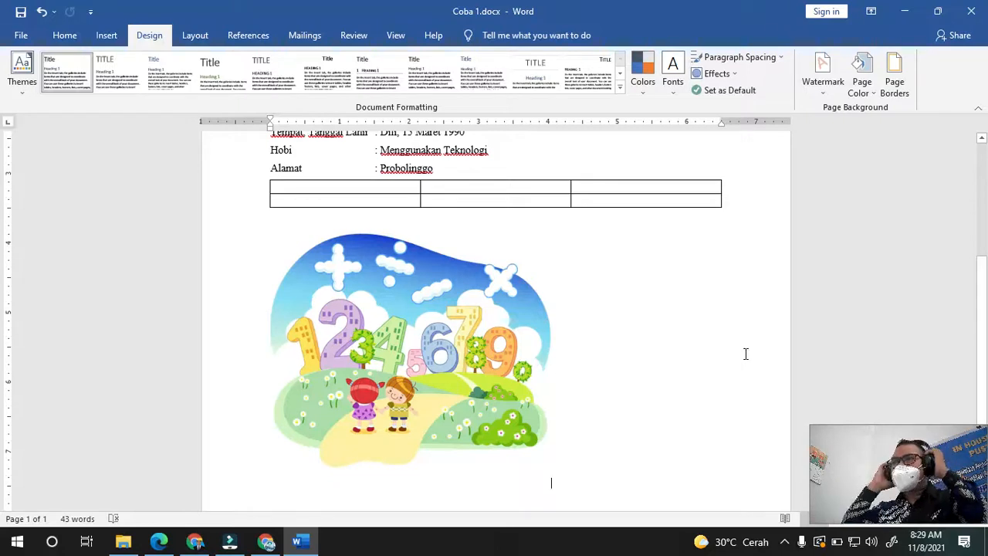
{"action": "left_click", "coordinate": [864, 71]}
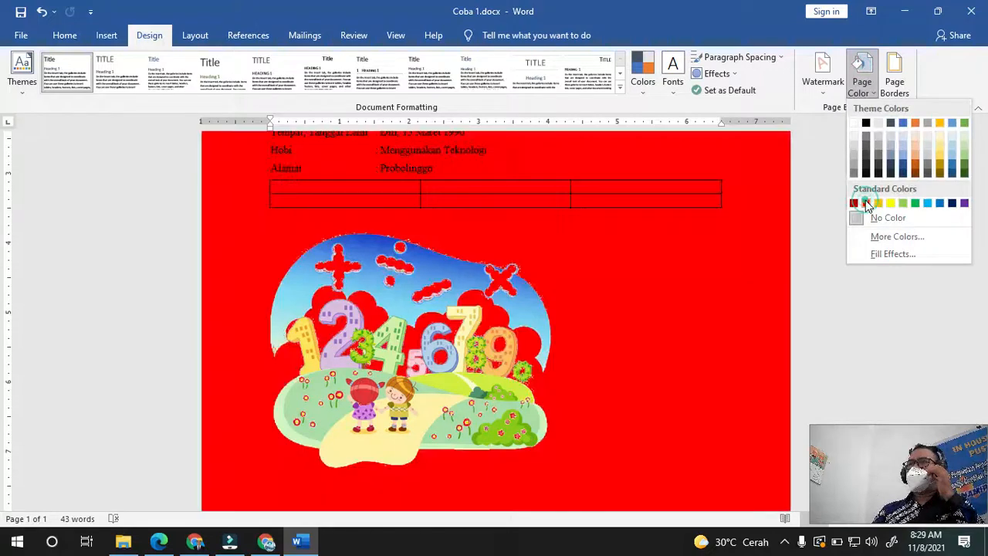
{"action": "left_click", "coordinate": [866, 203]}
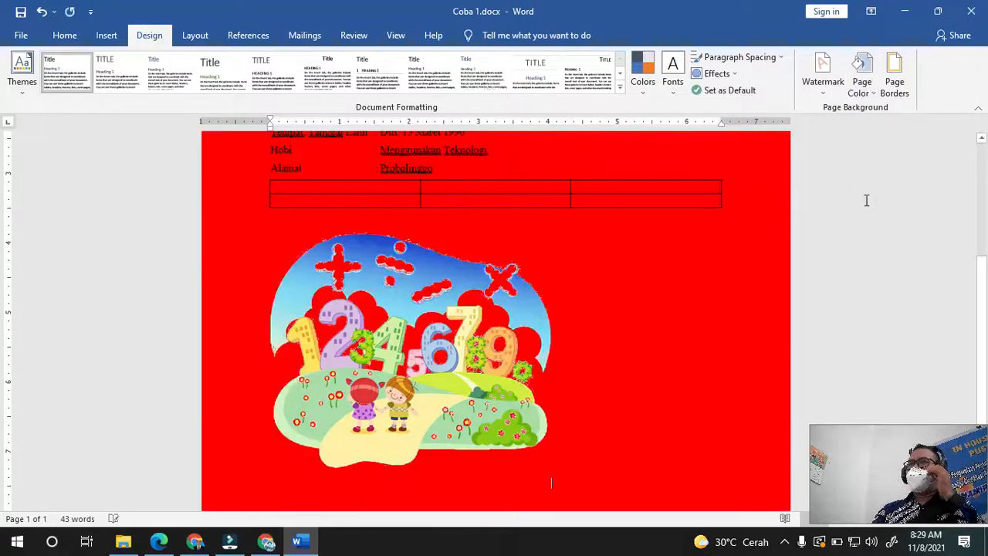
{"action": "left_click", "coordinate": [863, 76]}
{"action": "left_click", "coordinate": [915, 122]}
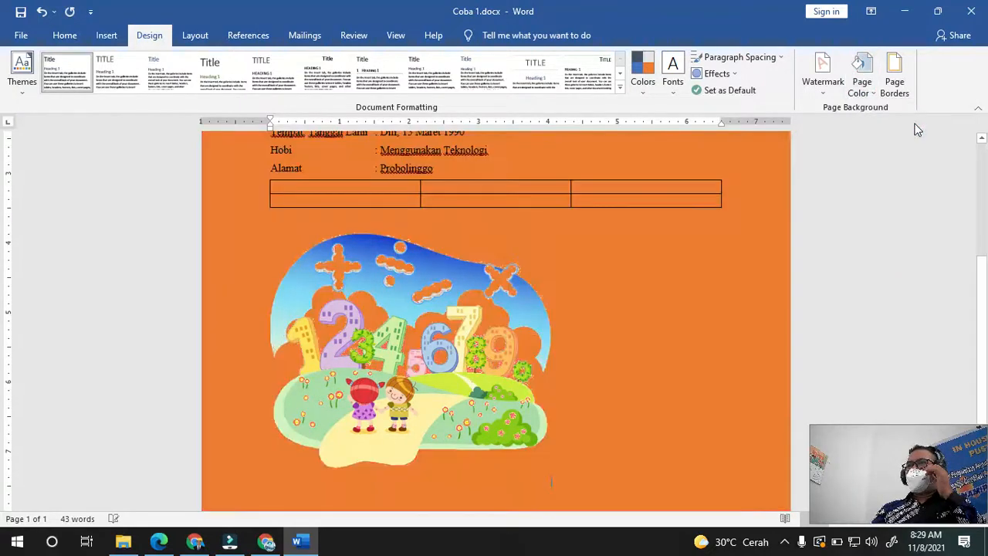
{"action": "left_click", "coordinate": [862, 77]}
{"action": "left_click", "coordinate": [959, 149]}
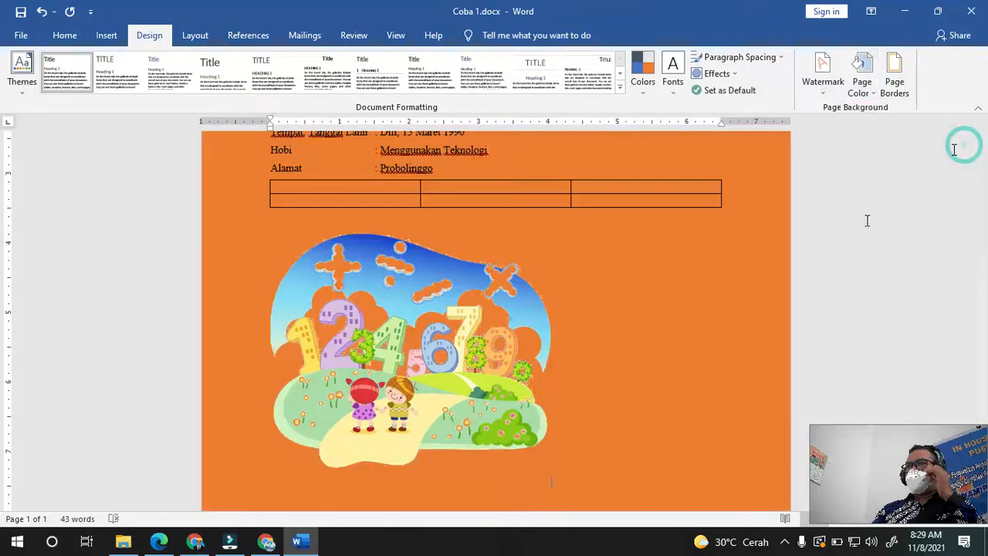
{"action": "scroll", "coordinate": [718, 291], "scroll_direction": "up", "scroll_amount": 5}
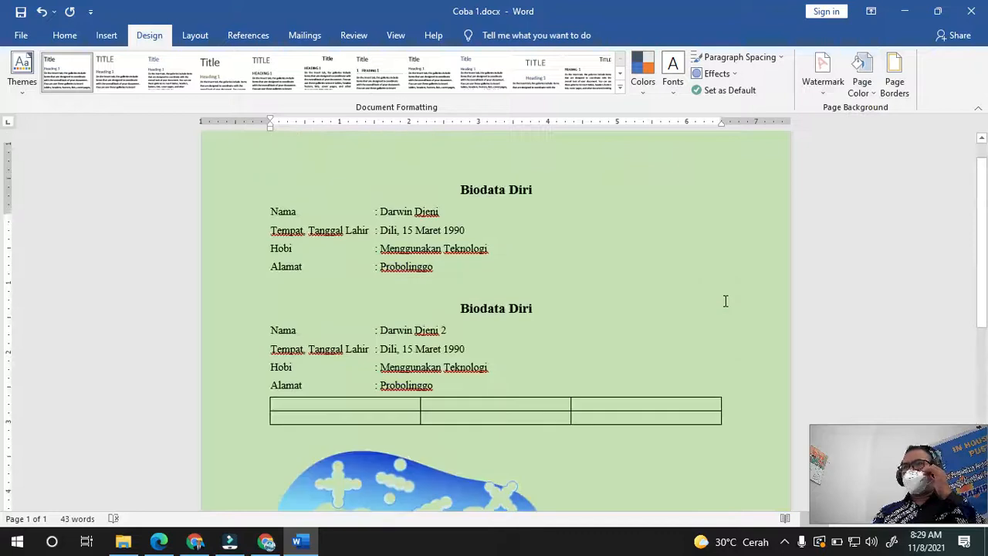
- Replace the ASAP placeholder with a diagonal 'SMP NAMIRA' text watermark on the page
{"action": "left_click", "coordinate": [820, 90]}
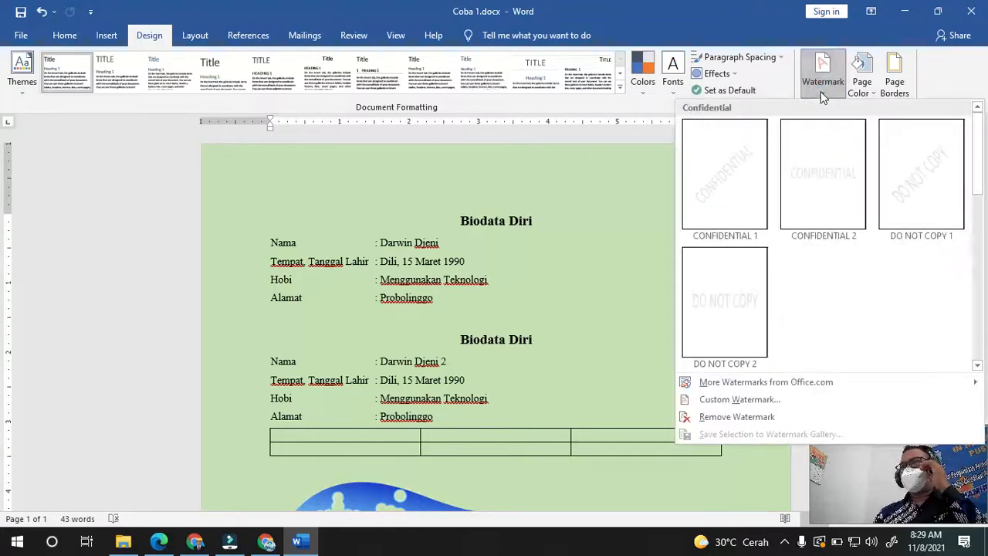
{"action": "left_click", "coordinate": [738, 397]}
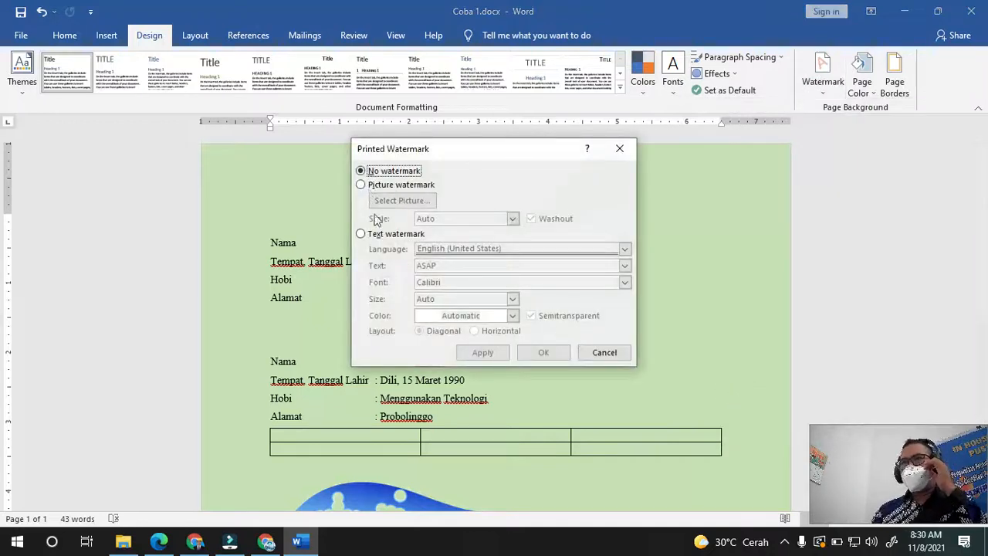
{"action": "left_click", "coordinate": [361, 234]}
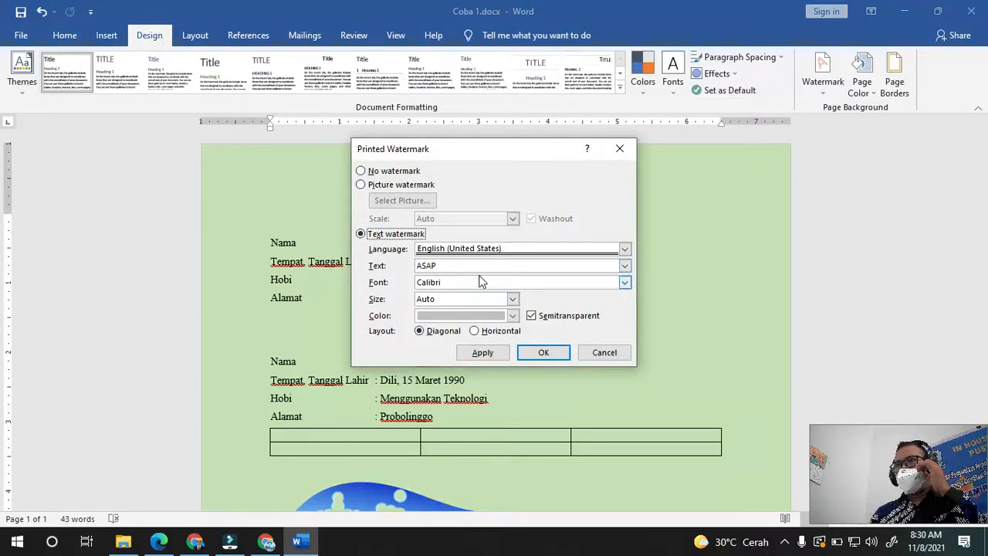
{"action": "left_click_drag", "start_coordinate": [477, 265], "coordinate": [411, 260]}
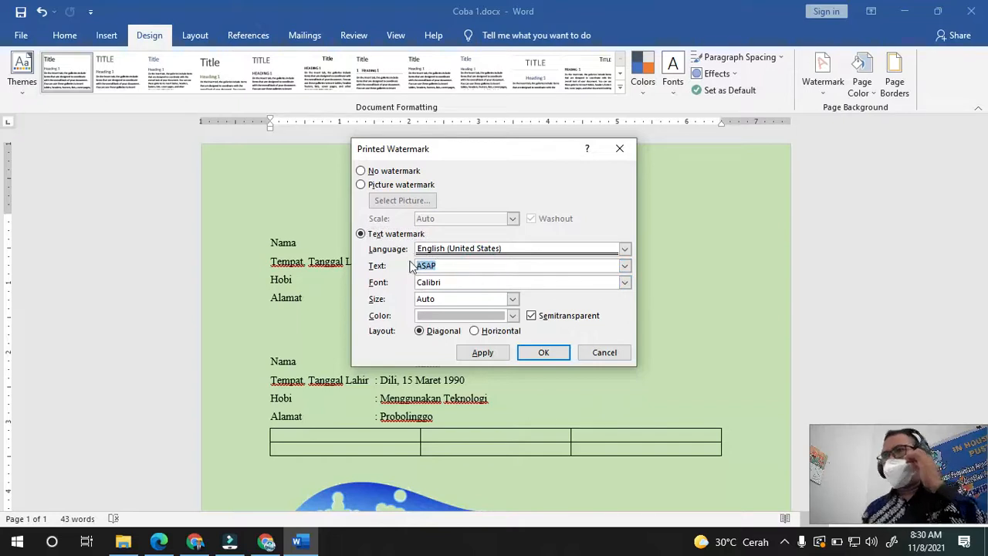
{"action": "type", "text": "SMP "}
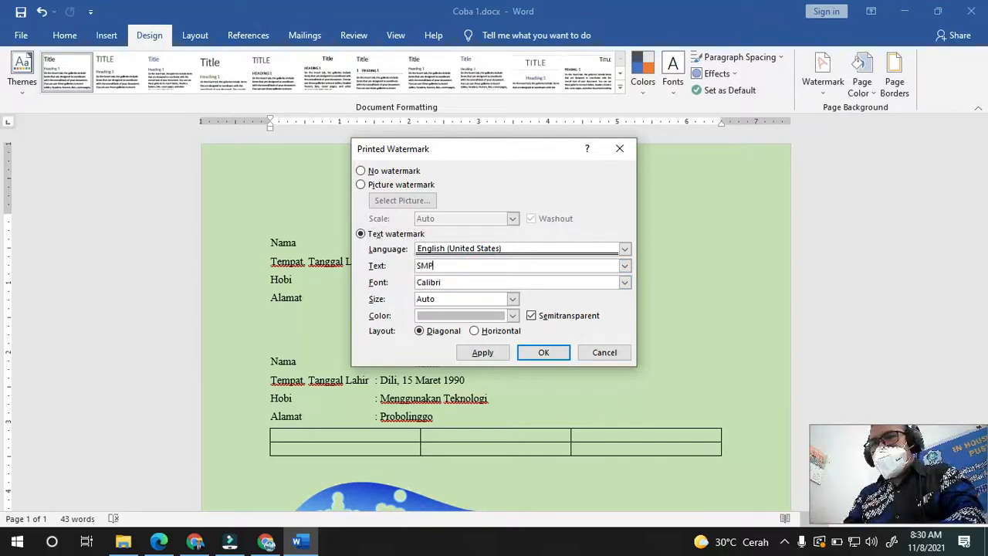
{"action": "type", "text": "NAMIRA"}
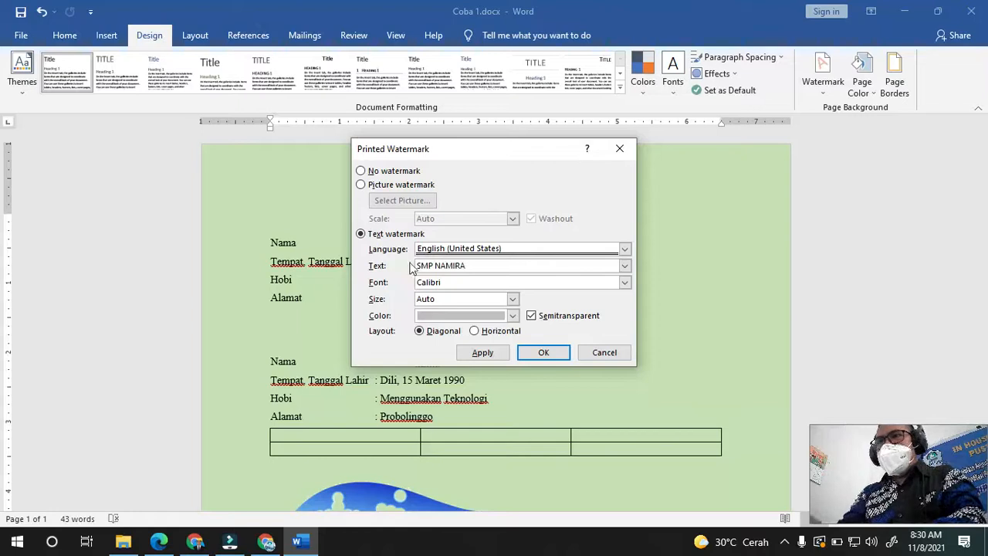
{"action": "left_click", "coordinate": [494, 355]}
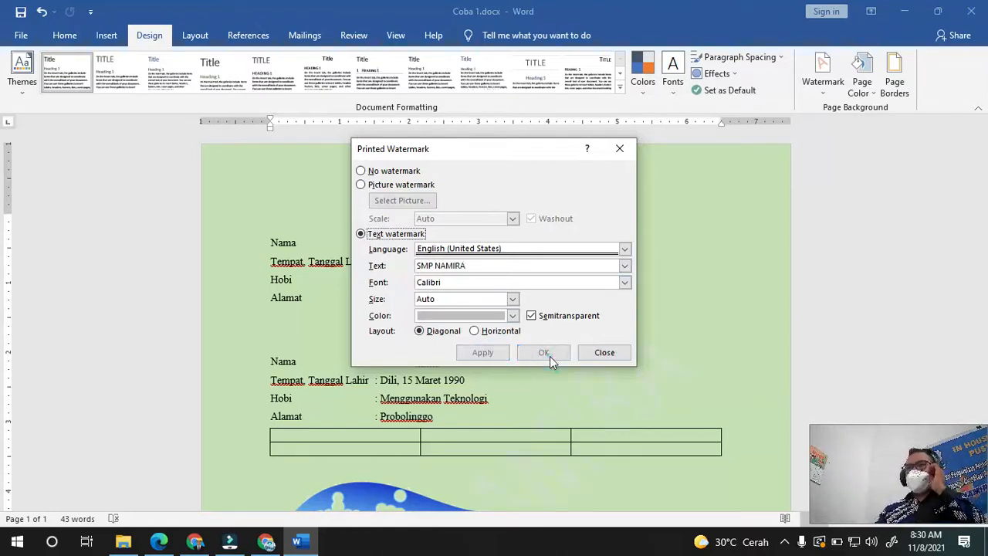
{"action": "left_click", "coordinate": [609, 359]}
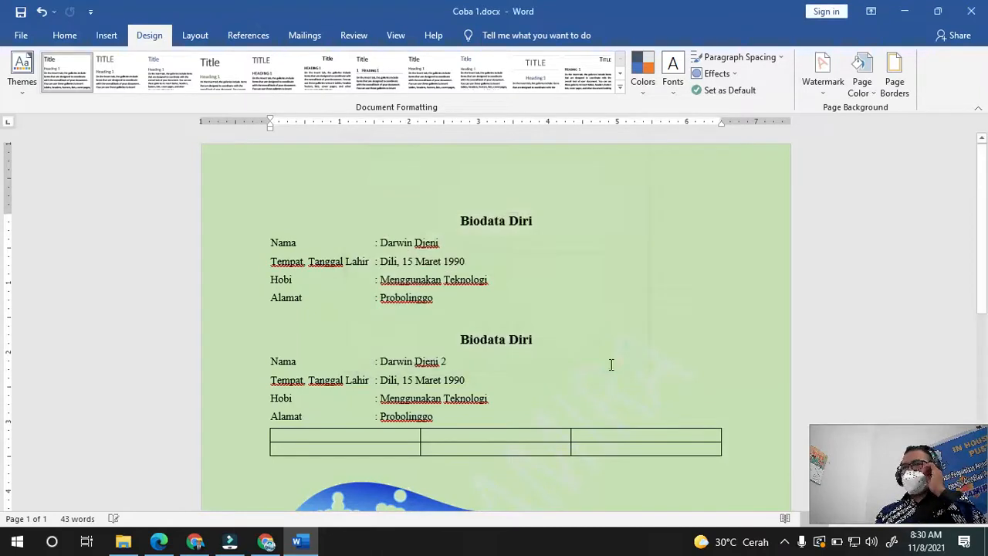
- Change the page colour from light green to white
{"action": "scroll", "coordinate": [597, 388], "scroll_direction": "down", "scroll_amount": 3}
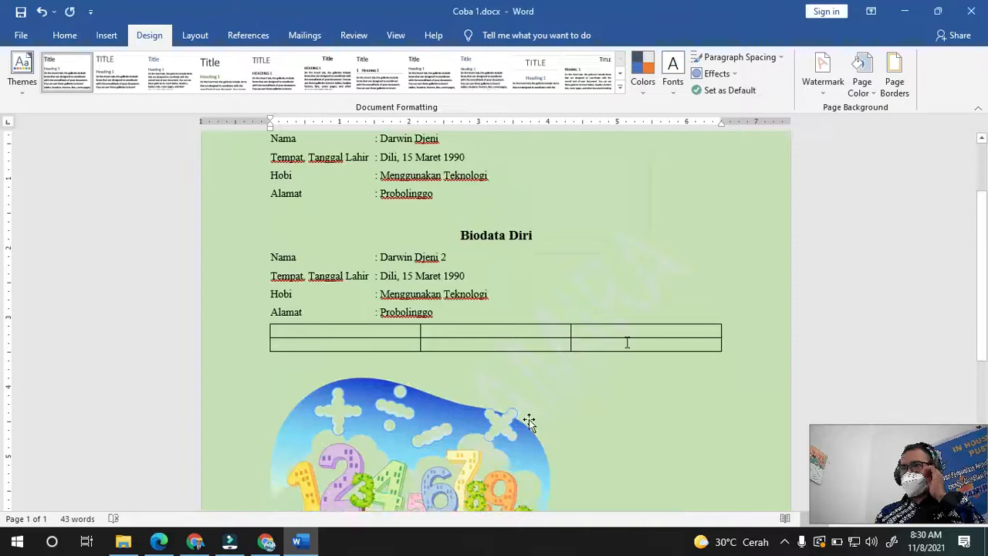
{"action": "scroll", "coordinate": [622, 363], "scroll_direction": "up", "scroll_amount": 2}
{"action": "scroll", "coordinate": [622, 362], "scroll_direction": "up", "scroll_amount": 2}
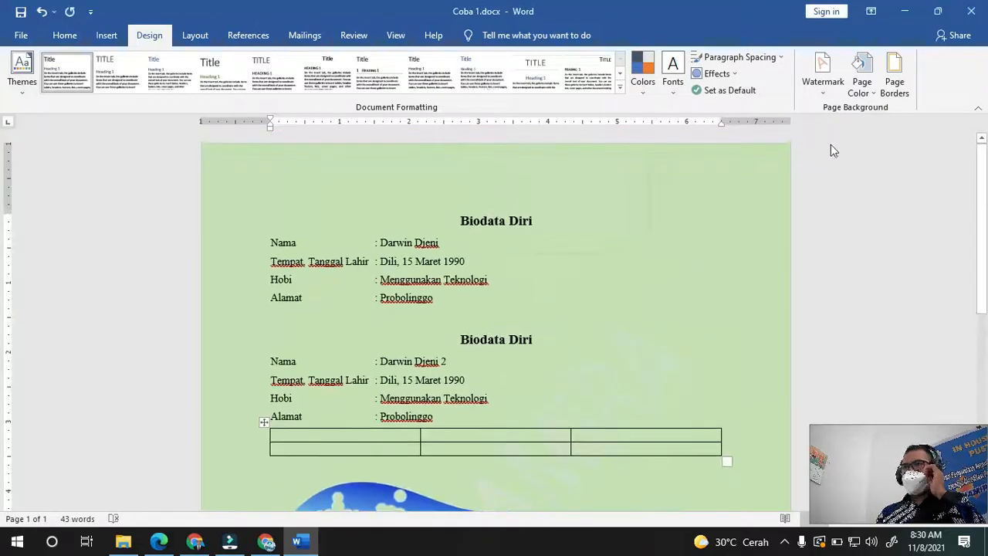
{"action": "left_click", "coordinate": [871, 94]}
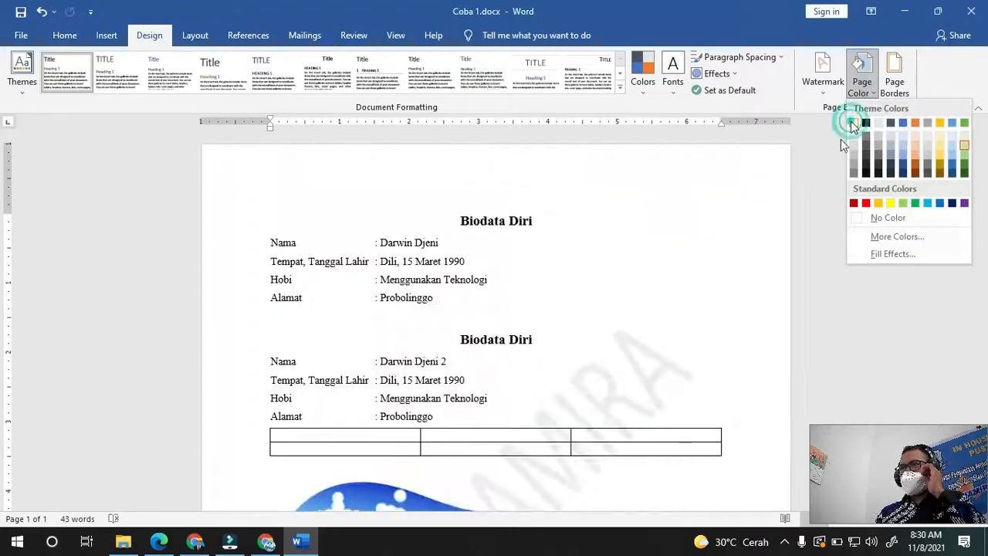
{"action": "left_click", "coordinate": [854, 123]}
{"action": "scroll", "coordinate": [729, 263], "scroll_direction": "down", "scroll_amount": 3}
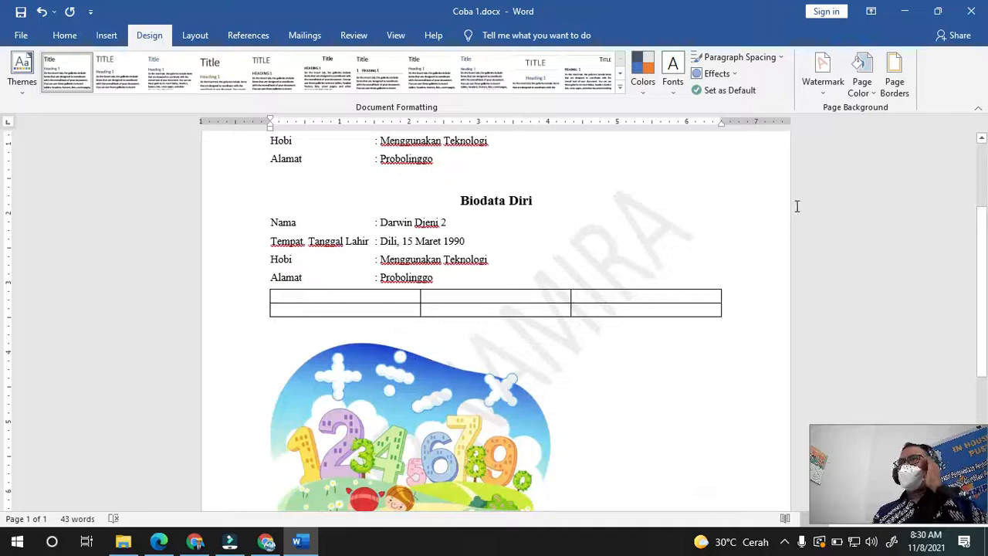
- Apply the black pine-tree art pattern as the page border
{"action": "left_click", "coordinate": [896, 80]}
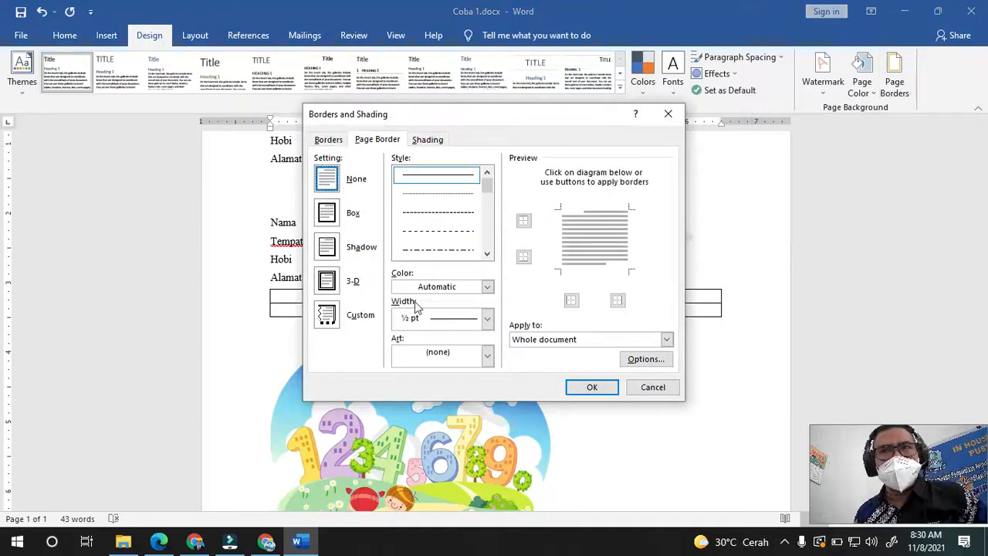
{"action": "left_click", "coordinate": [354, 212]}
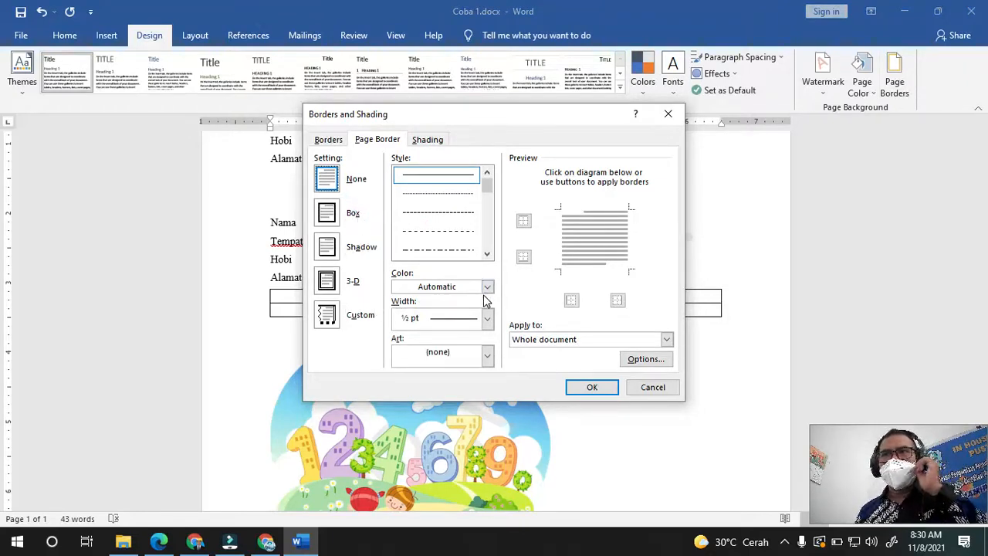
{"action": "left_click", "coordinate": [484, 352]}
{"action": "left_click", "coordinate": [487, 356]}
{"action": "left_click", "coordinate": [487, 356]}
{"action": "scroll", "coordinate": [462, 417], "scroll_direction": "down", "scroll_amount": 5}
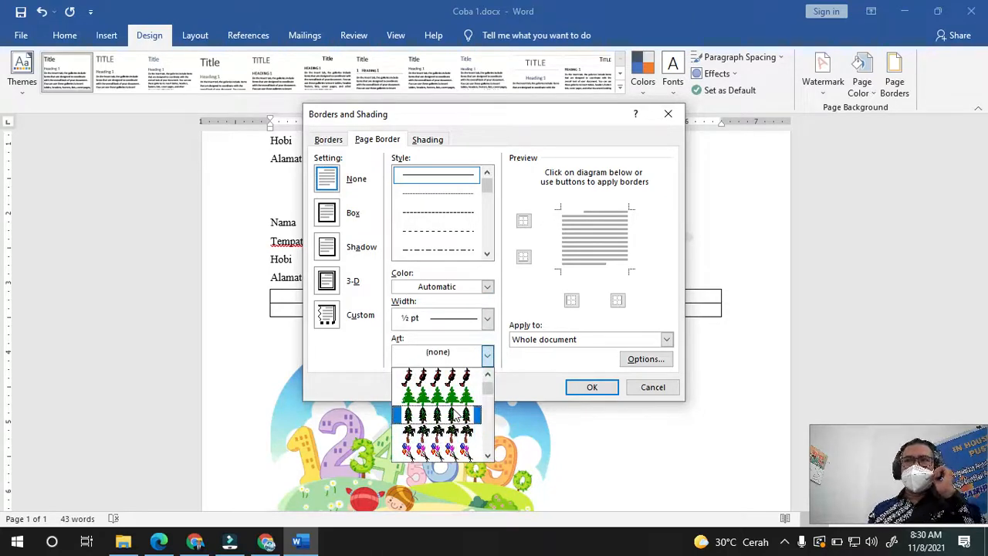
{"action": "left_click", "coordinate": [458, 416]}
{"action": "left_click", "coordinate": [592, 387]}
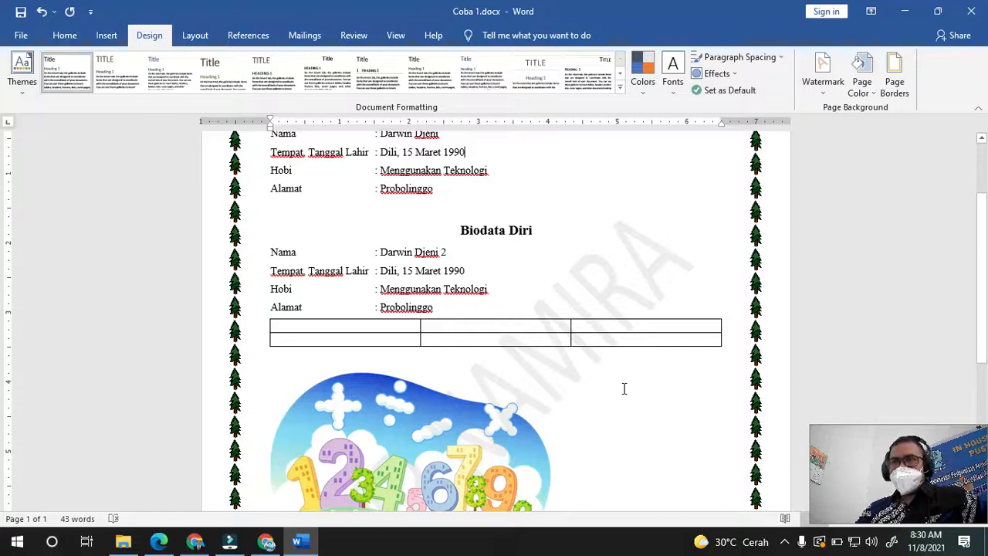
- Review margins, keep portrait orientation, and set the paper size to A4
{"action": "left_click", "coordinate": [195, 36]}
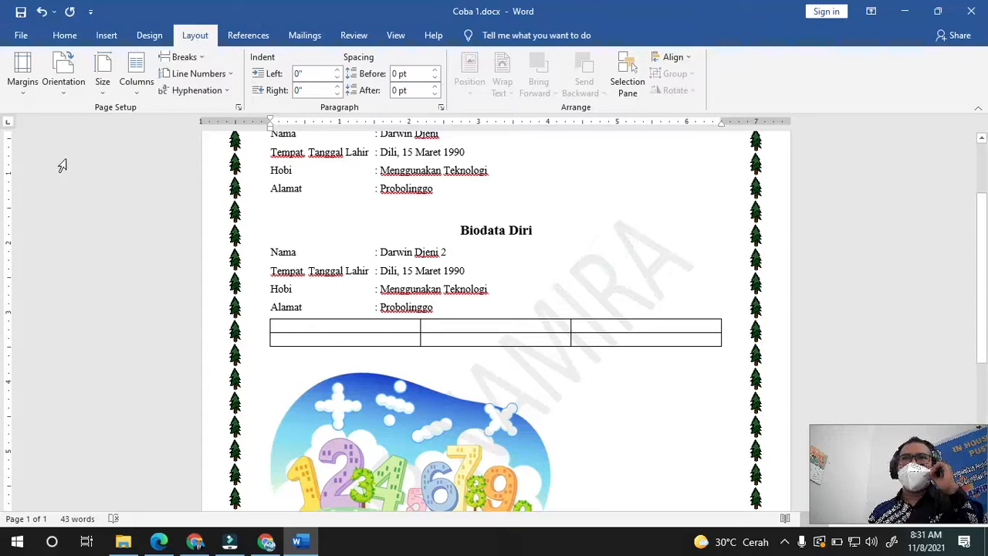
{"action": "left_click", "coordinate": [23, 94]}
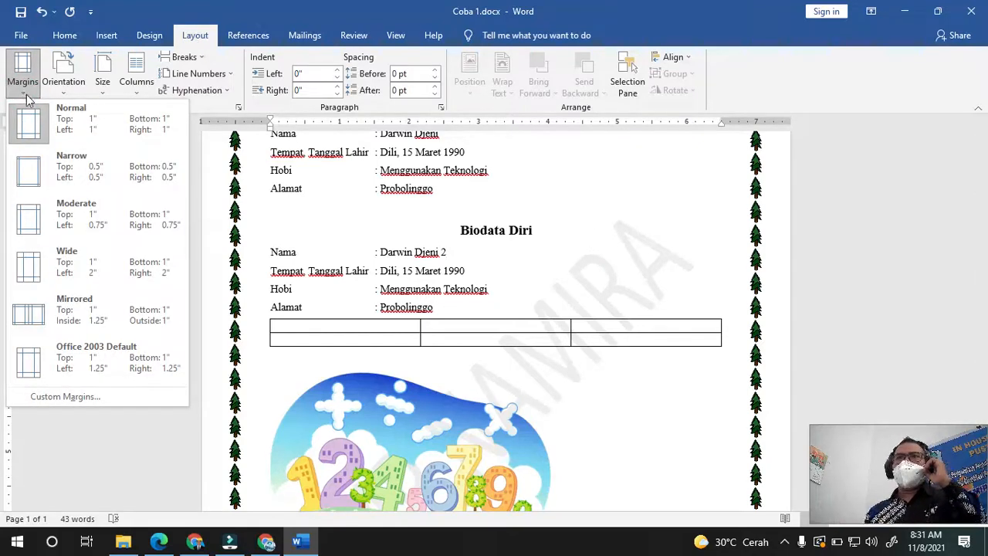
{"action": "left_click", "coordinate": [68, 87]}
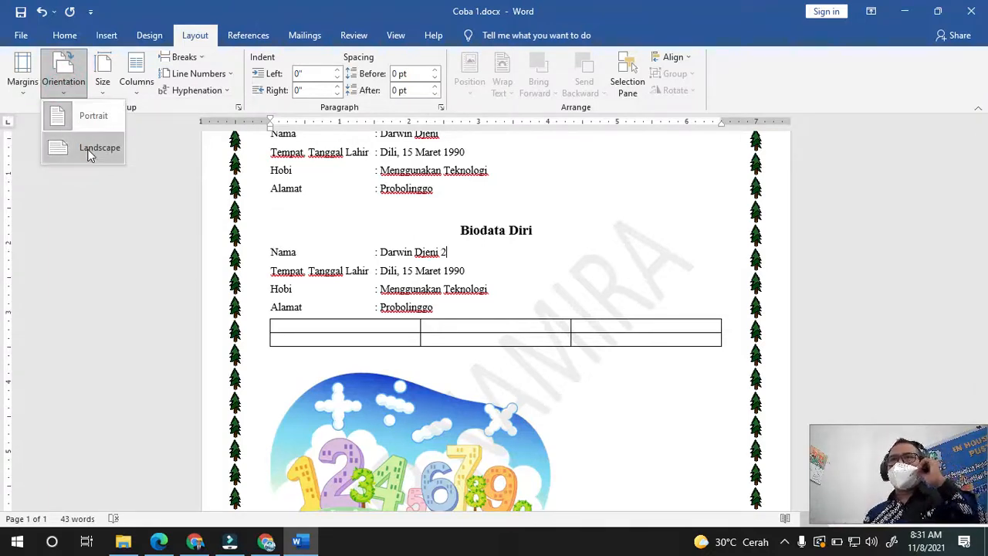
{"action": "left_click", "coordinate": [100, 203]}
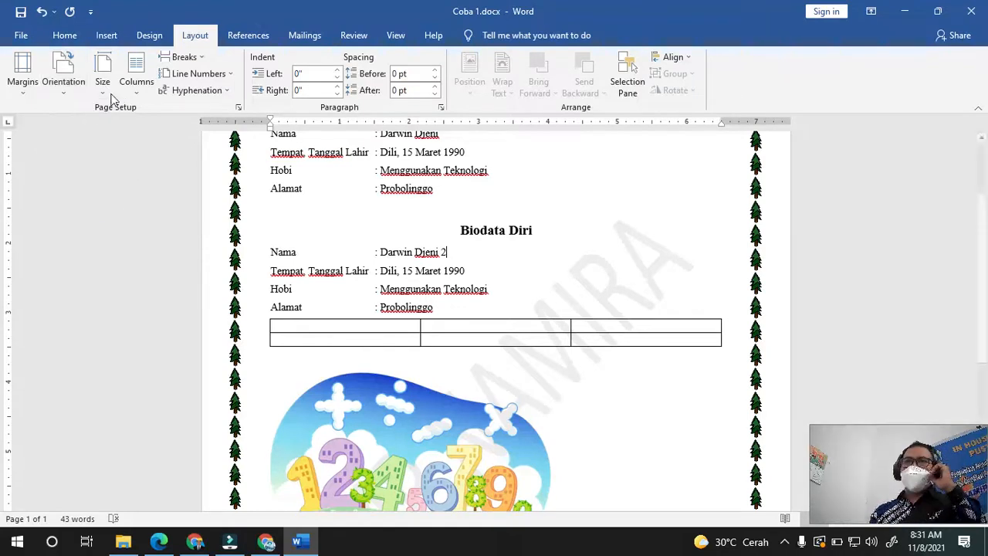
{"action": "left_click", "coordinate": [104, 87]}
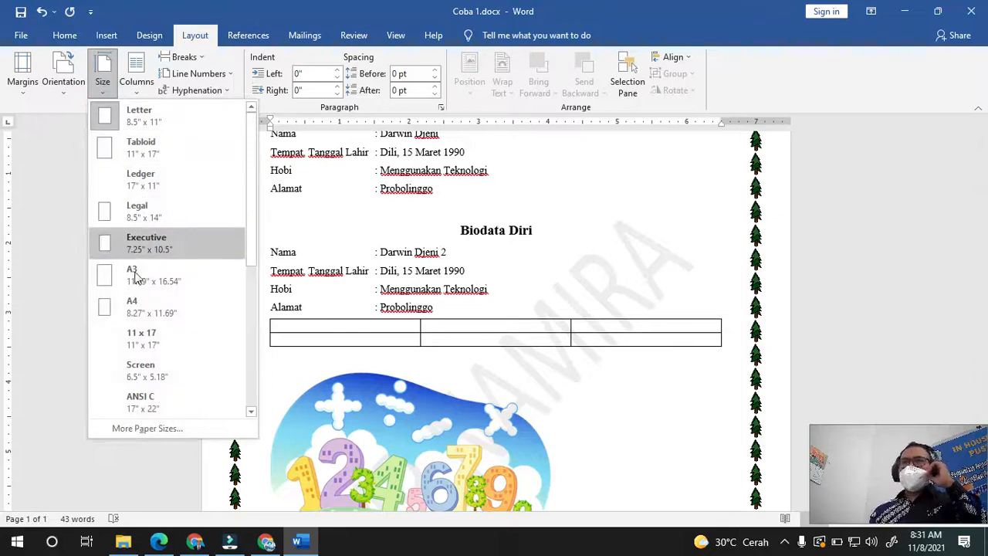
{"action": "left_click", "coordinate": [140, 309]}
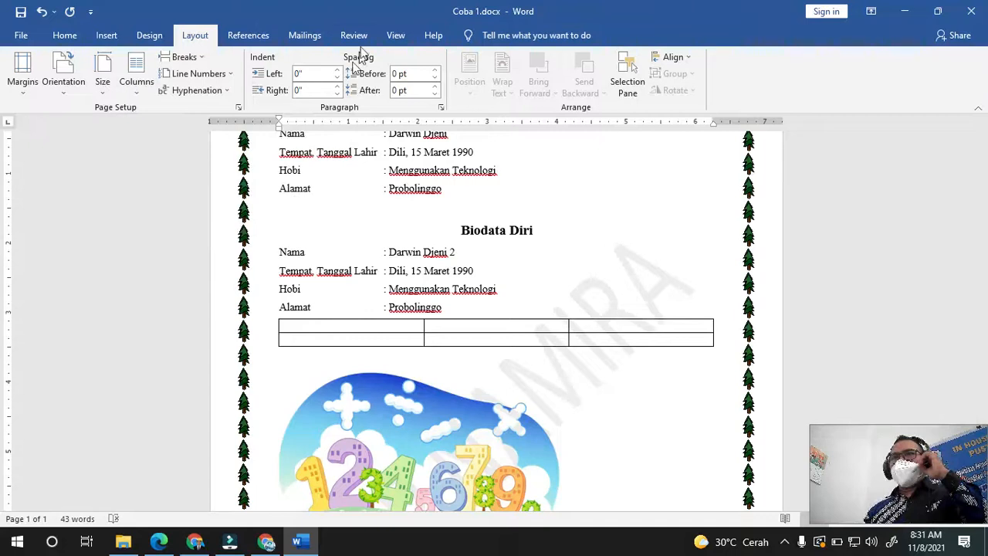
{"action": "left_click", "coordinate": [249, 35]}
{"action": "left_click", "coordinate": [303, 36]}
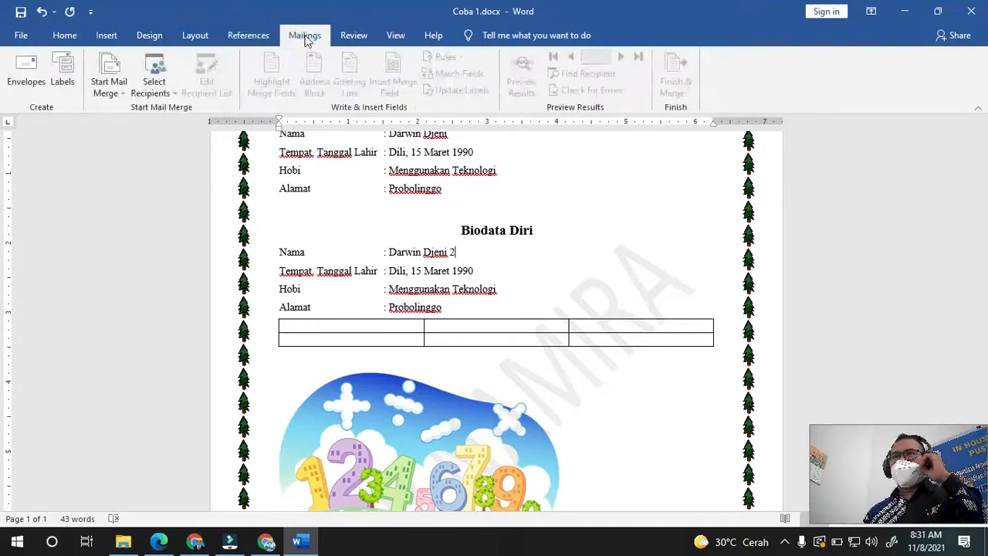
{"action": "left_click", "coordinate": [353, 36]}
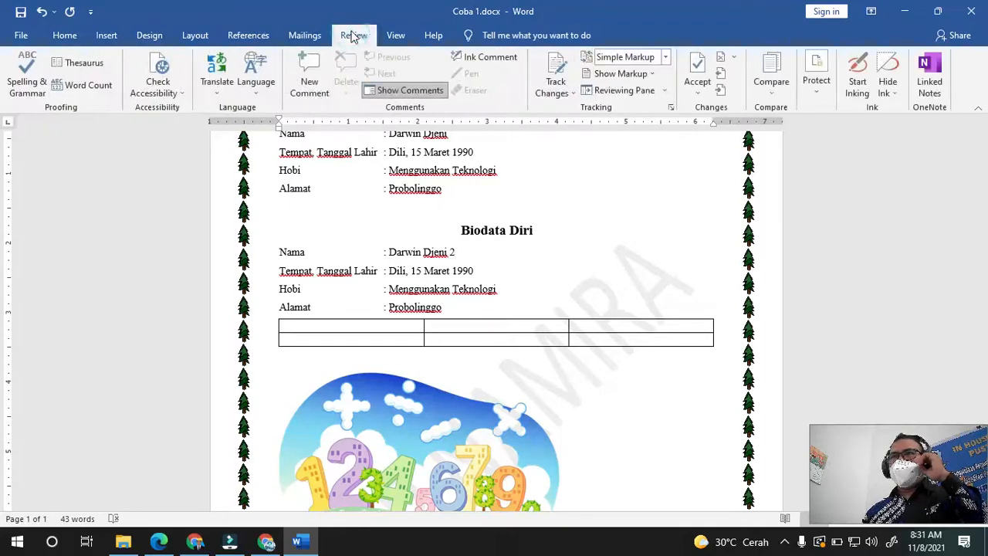
{"action": "left_click", "coordinate": [397, 36]}
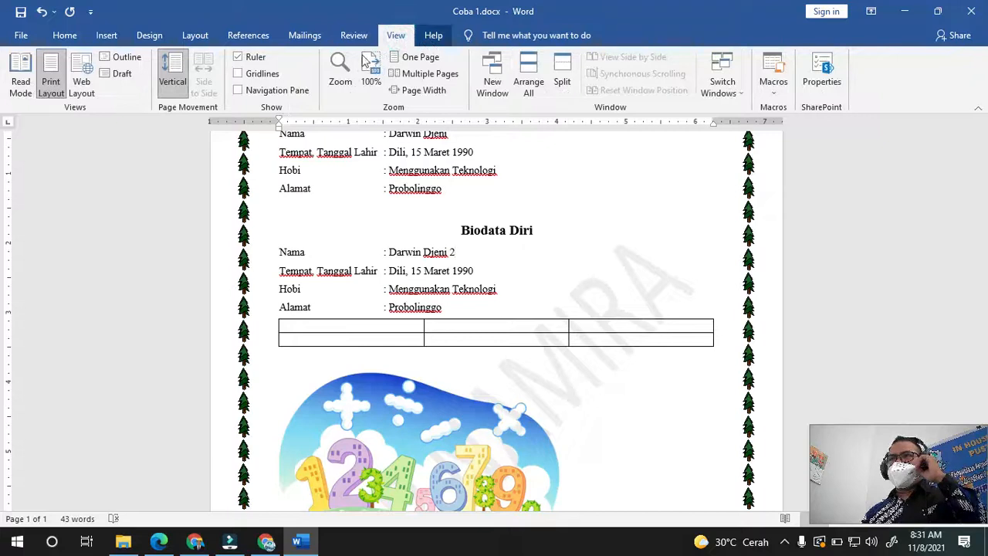
{"action": "left_click", "coordinate": [65, 42]}
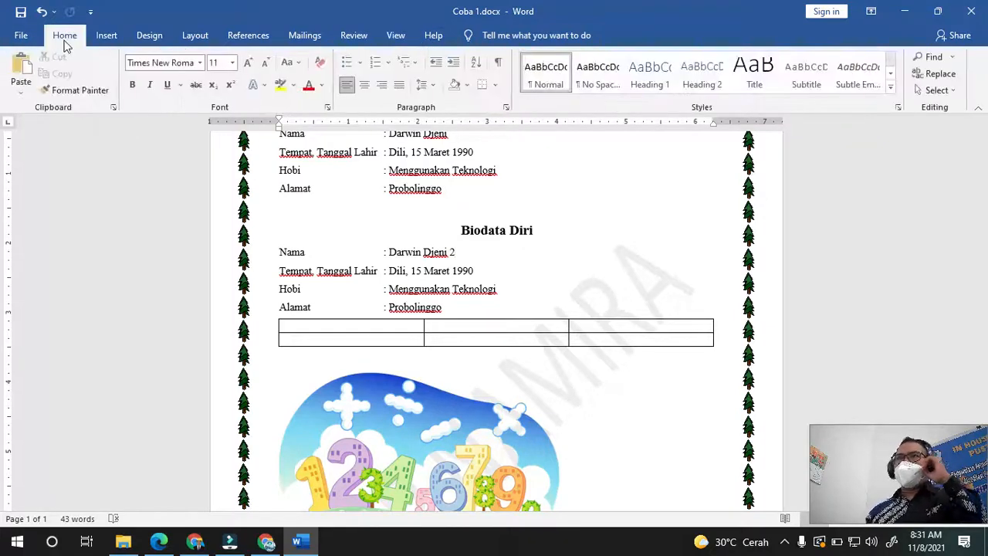
{"action": "left_click", "coordinate": [108, 41]}
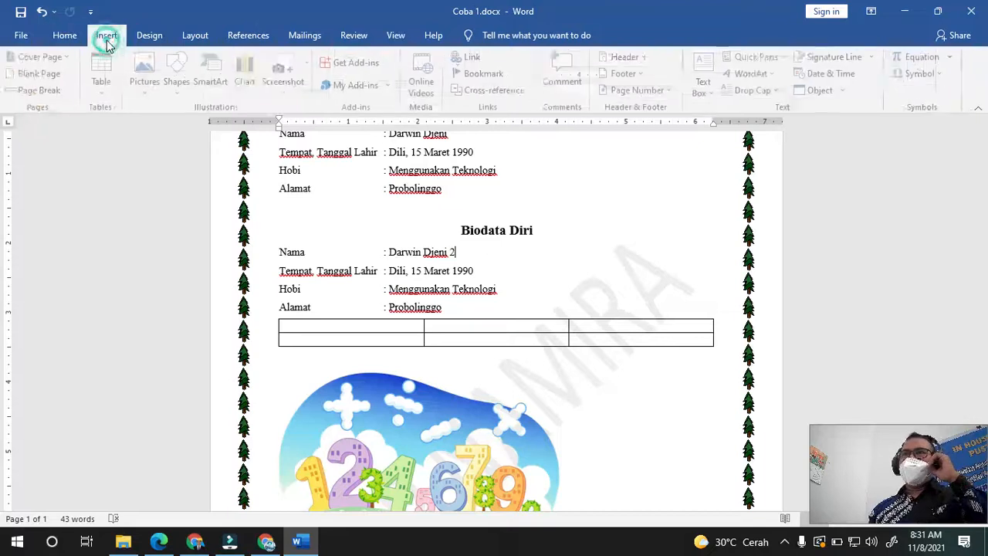
{"action": "left_click", "coordinate": [146, 41]}
{"action": "left_click", "coordinate": [189, 44]}
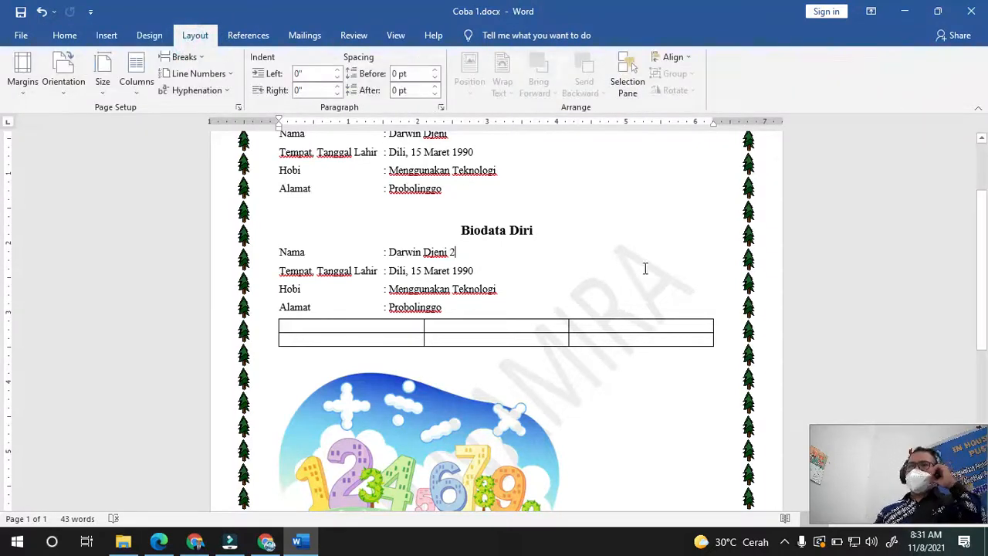